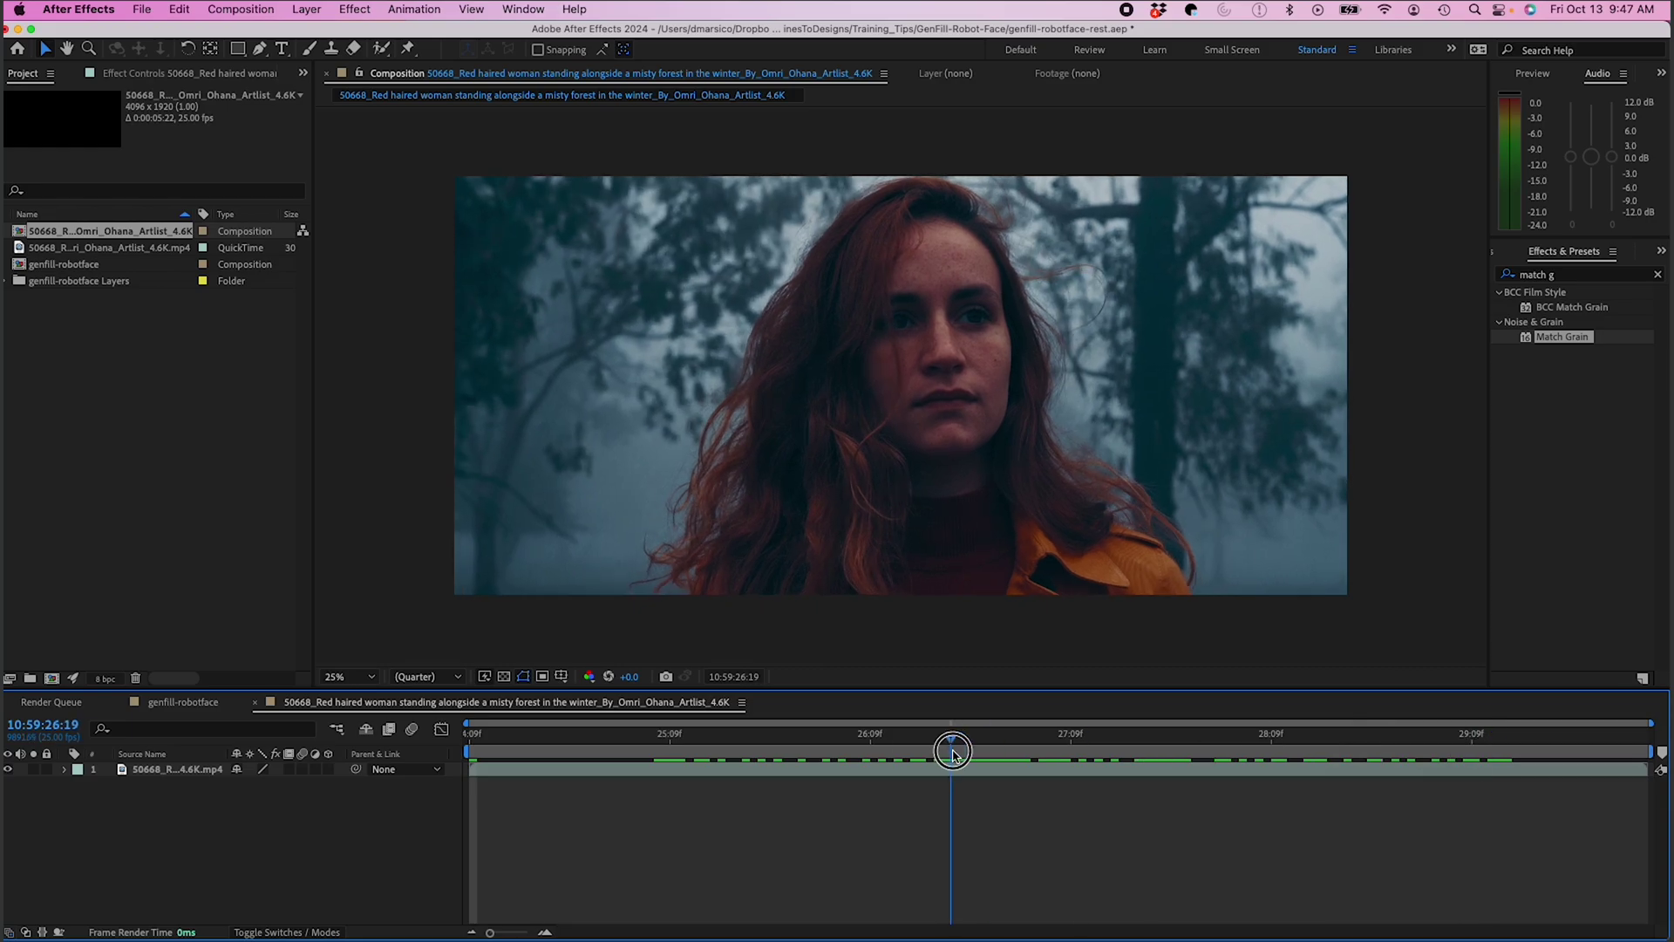
Save the clip's frame at 10:59:24:09 as a Photoshop file.
{"action": "left_click", "coordinate": [306, 8]}
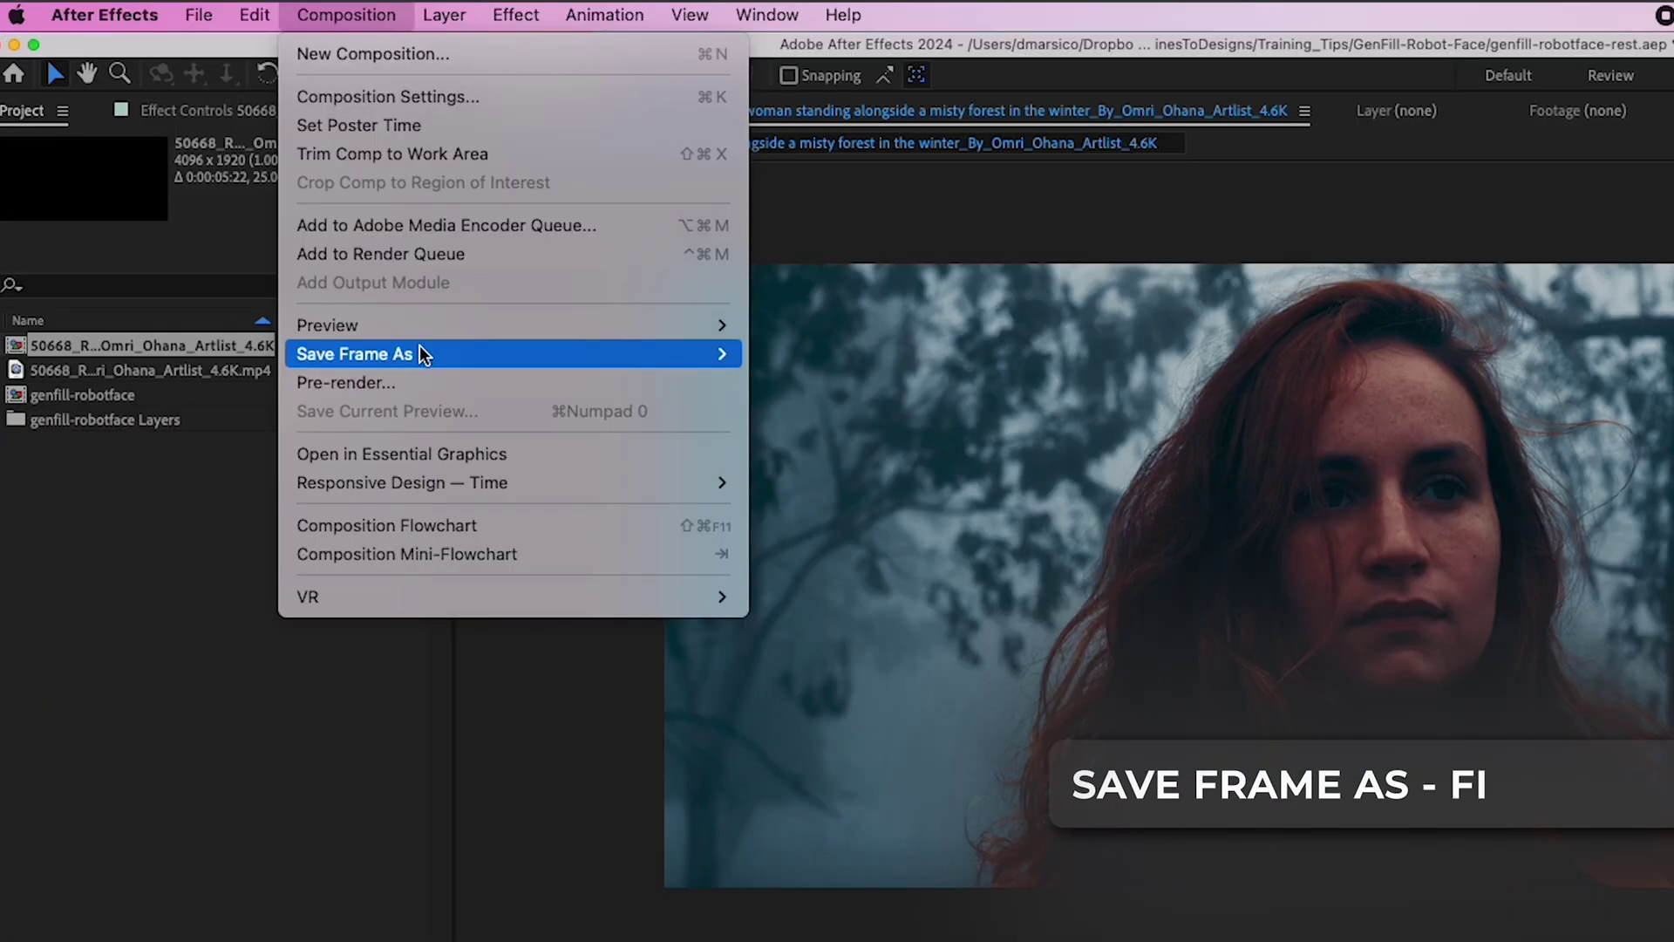
{"action": "mouse_move", "coordinate": [423, 353]}
{"action": "left_click", "coordinate": [885, 357]}
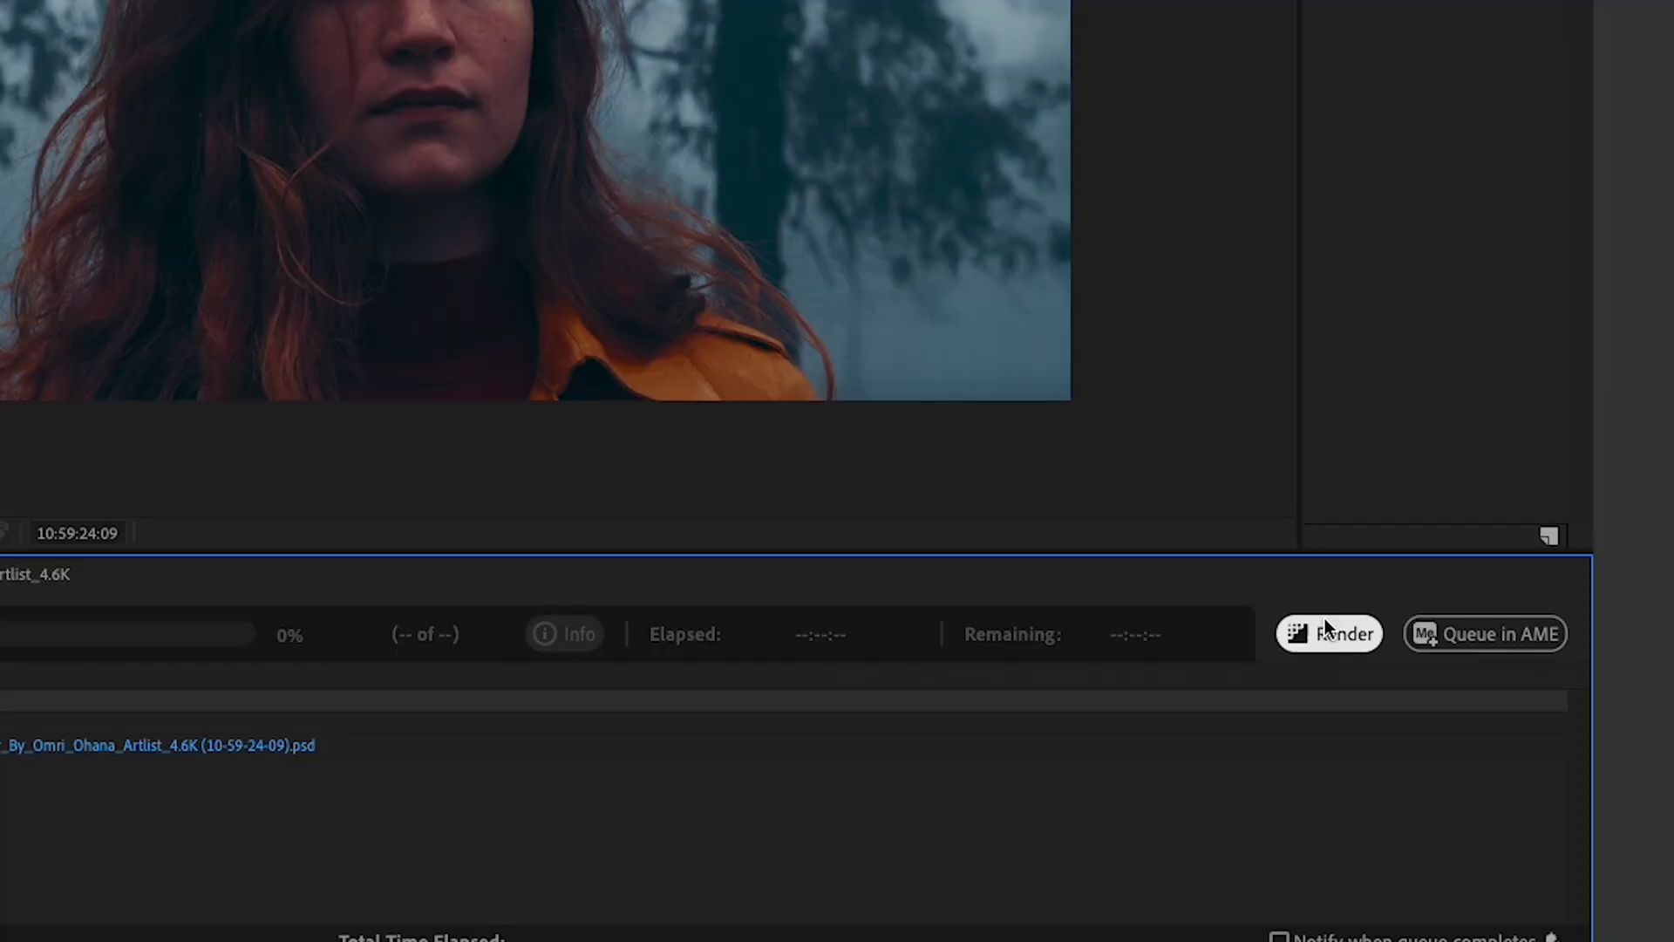
Render the frame into Photoshop and feather the right-face selection by 10 px.
{"action": "left_click", "coordinate": [1507, 738]}
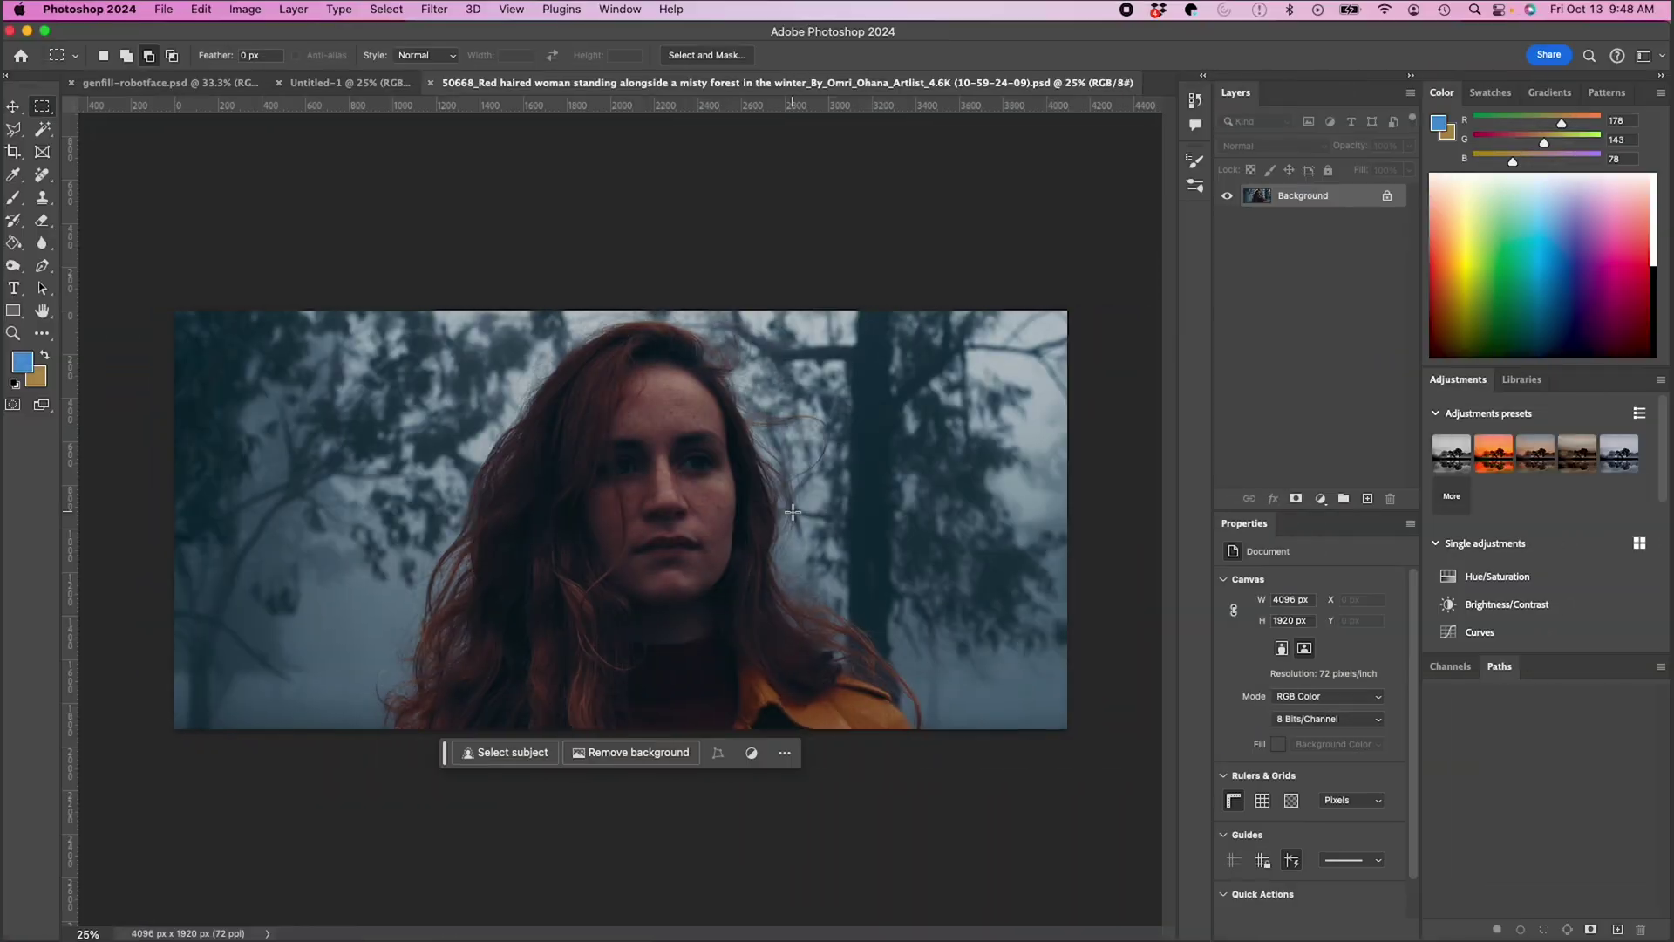
{"action": "key", "text": "super+plus"}
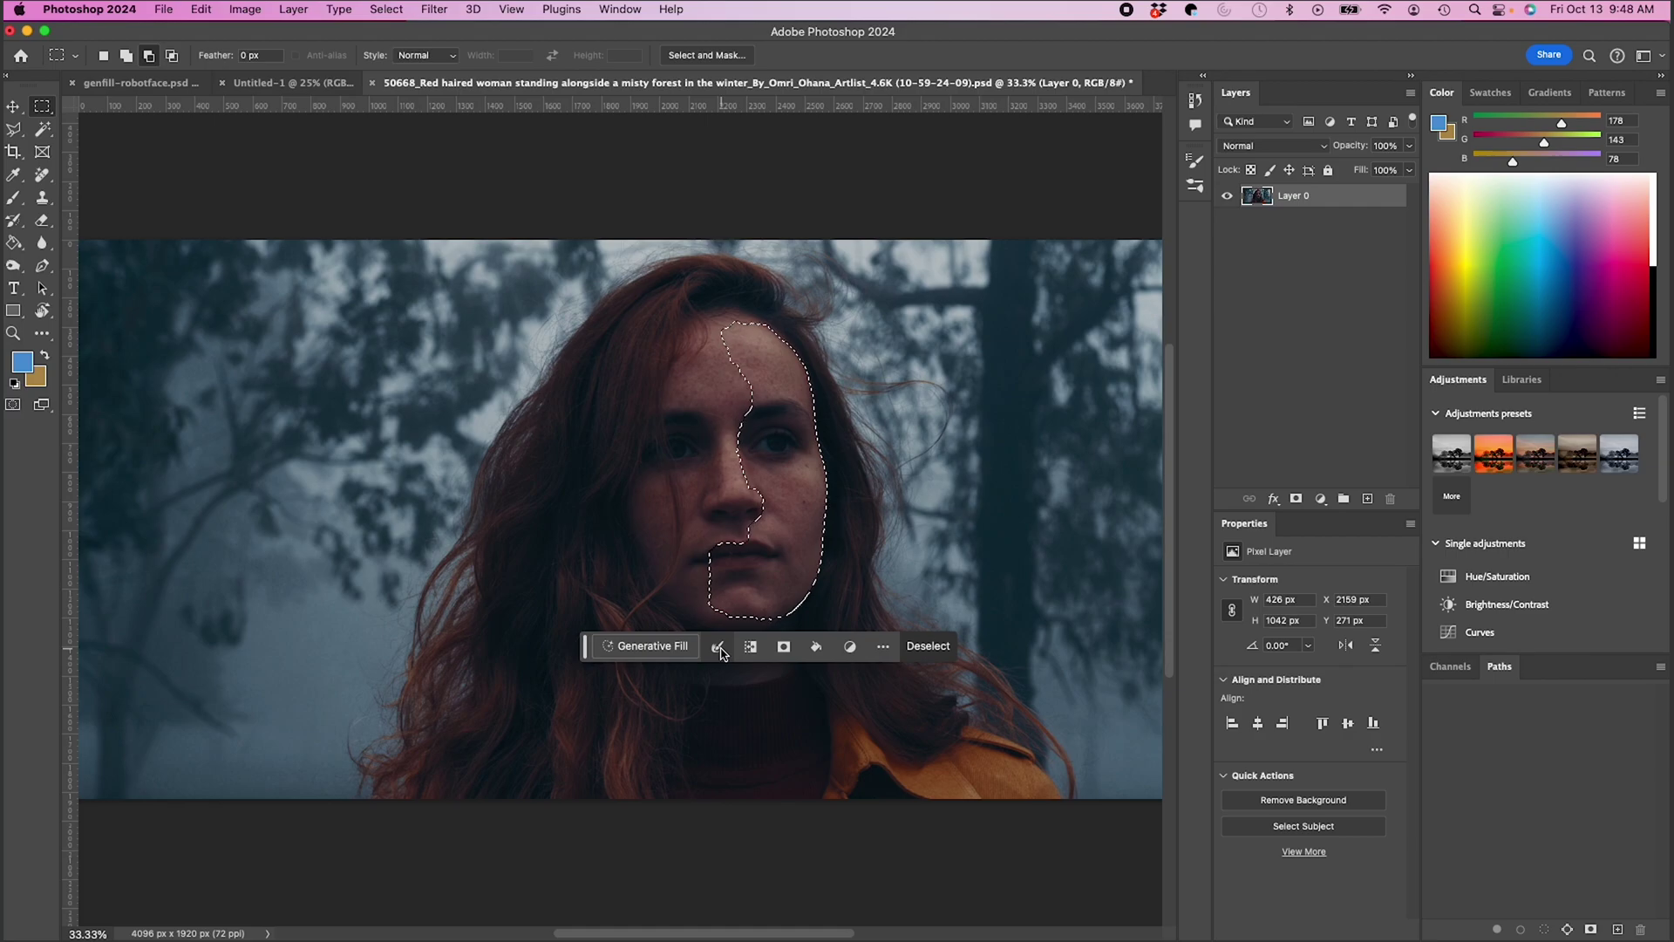
{"action": "left_click", "coordinate": [719, 649]}
{"action": "left_click", "coordinate": [741, 747]}
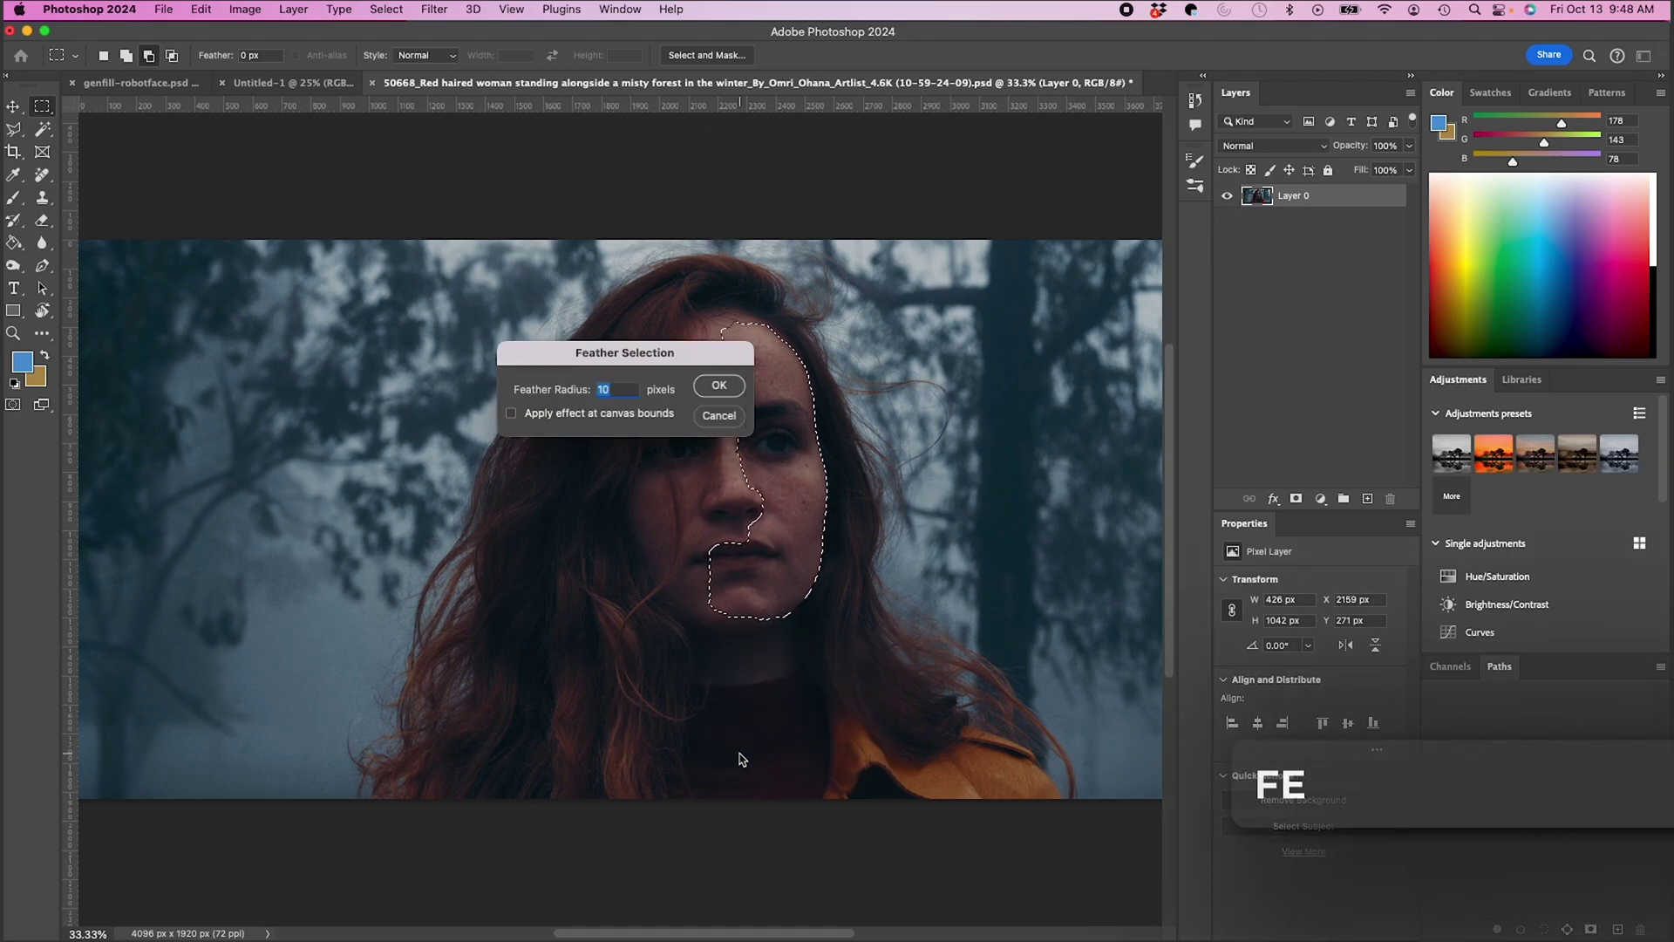
{"action": "key", "text": "Return"}
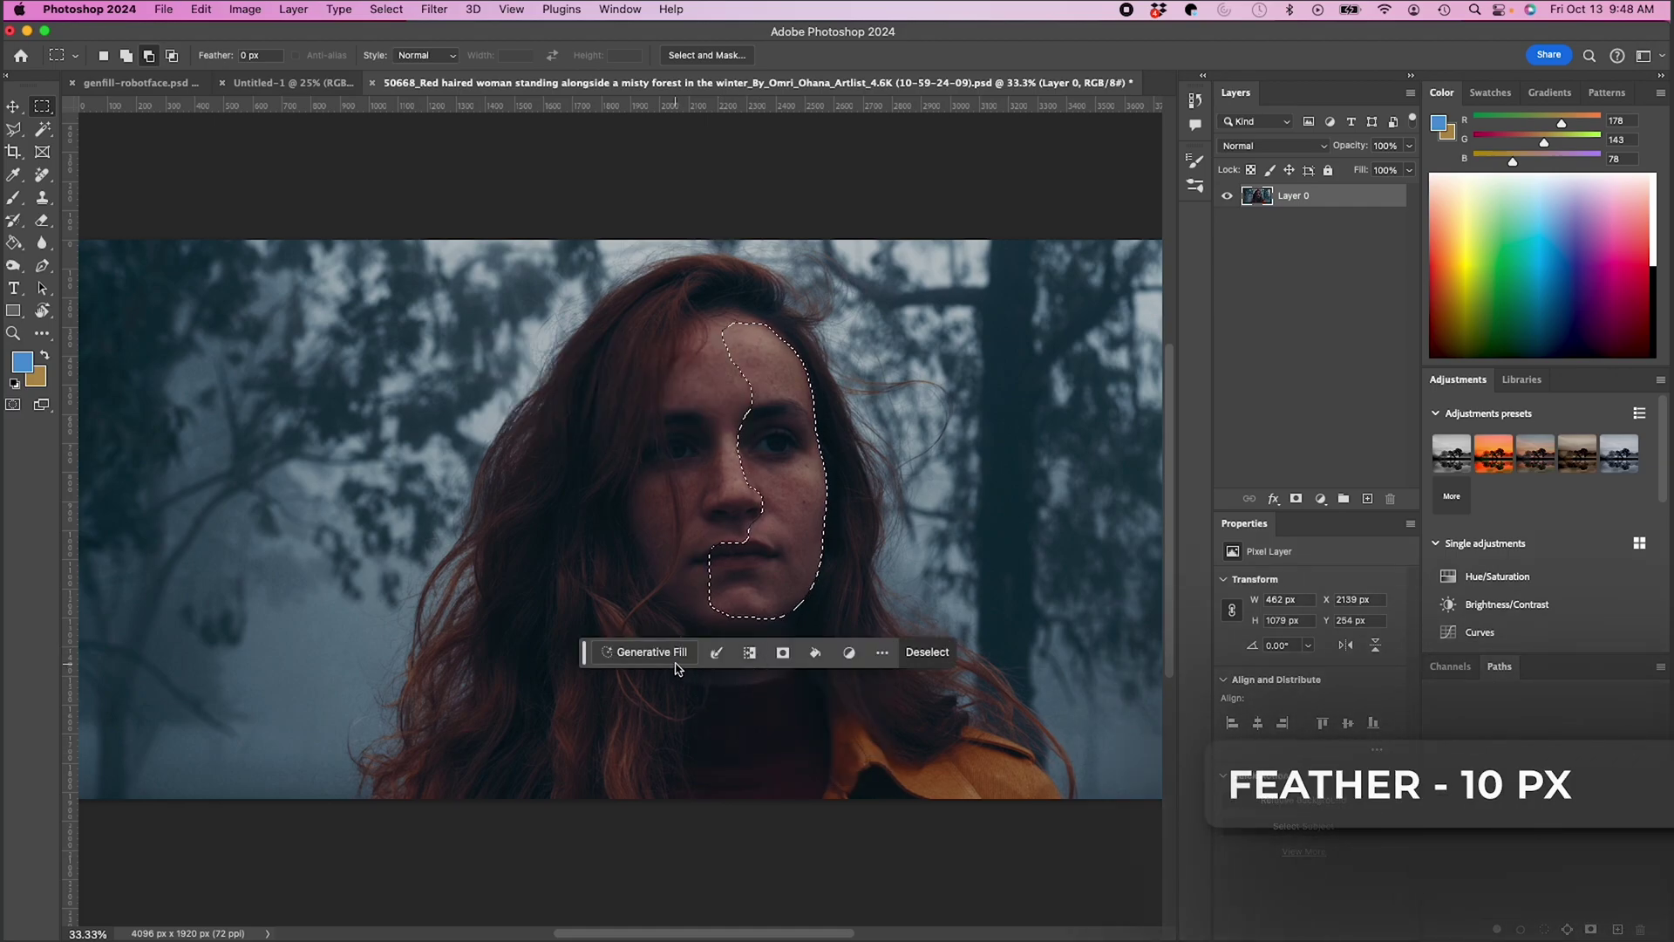
{"action": "left_click", "coordinate": [676, 663]}
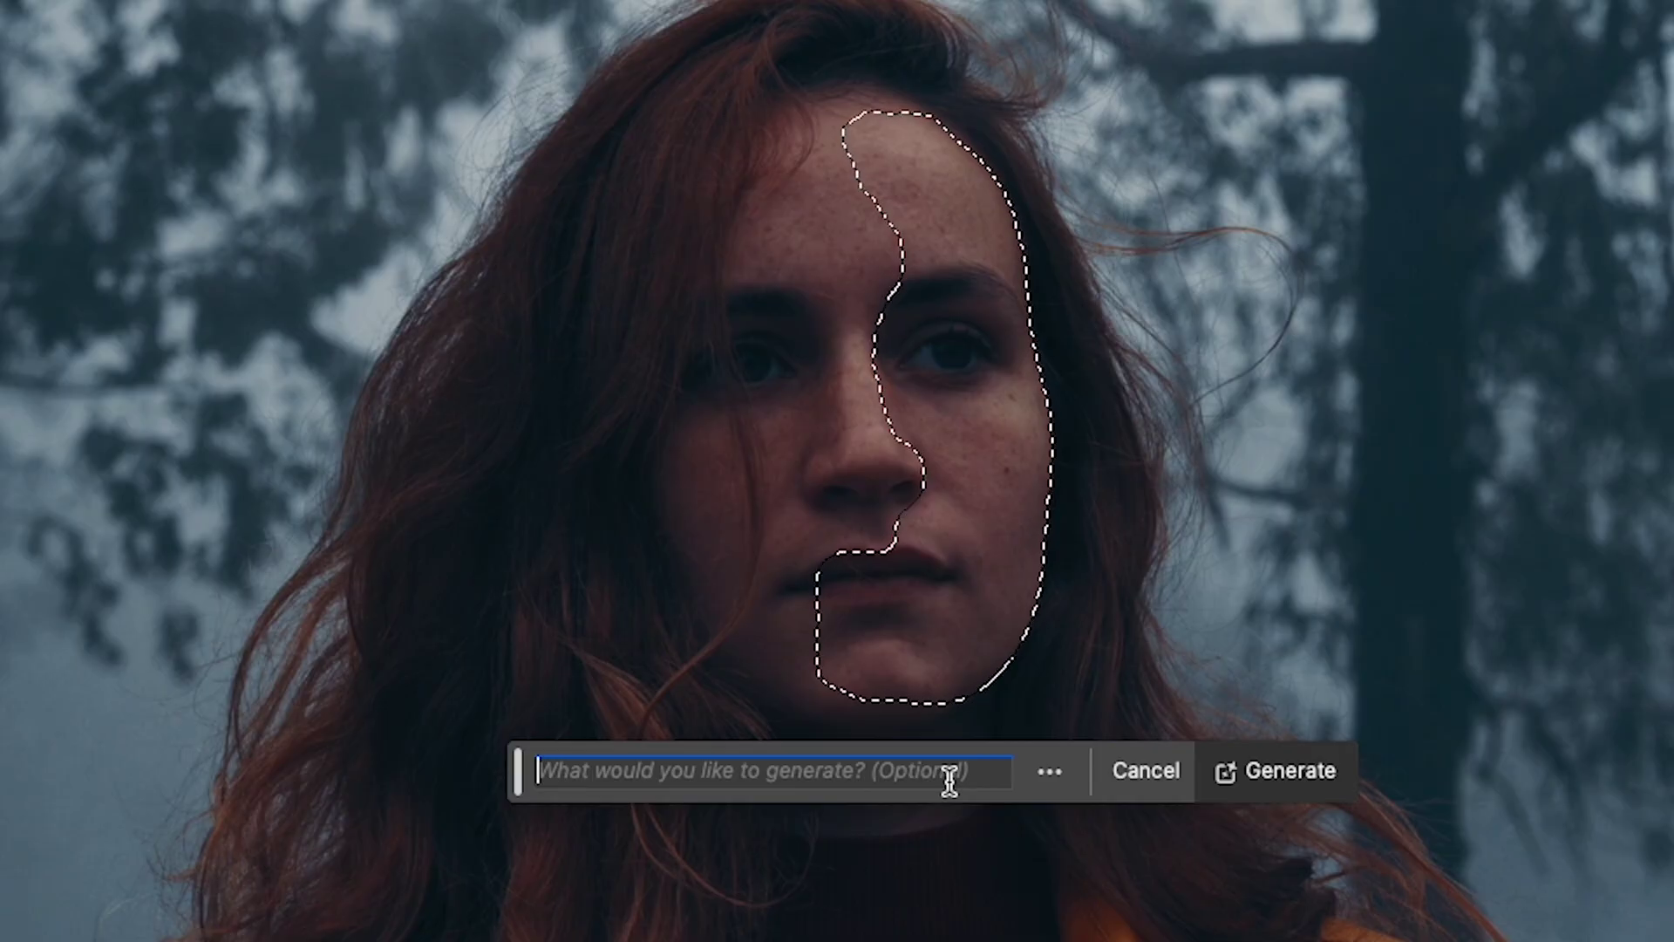
{"action": "type", "text": "metal r"}
{"action": "type", "text": "oboy"}
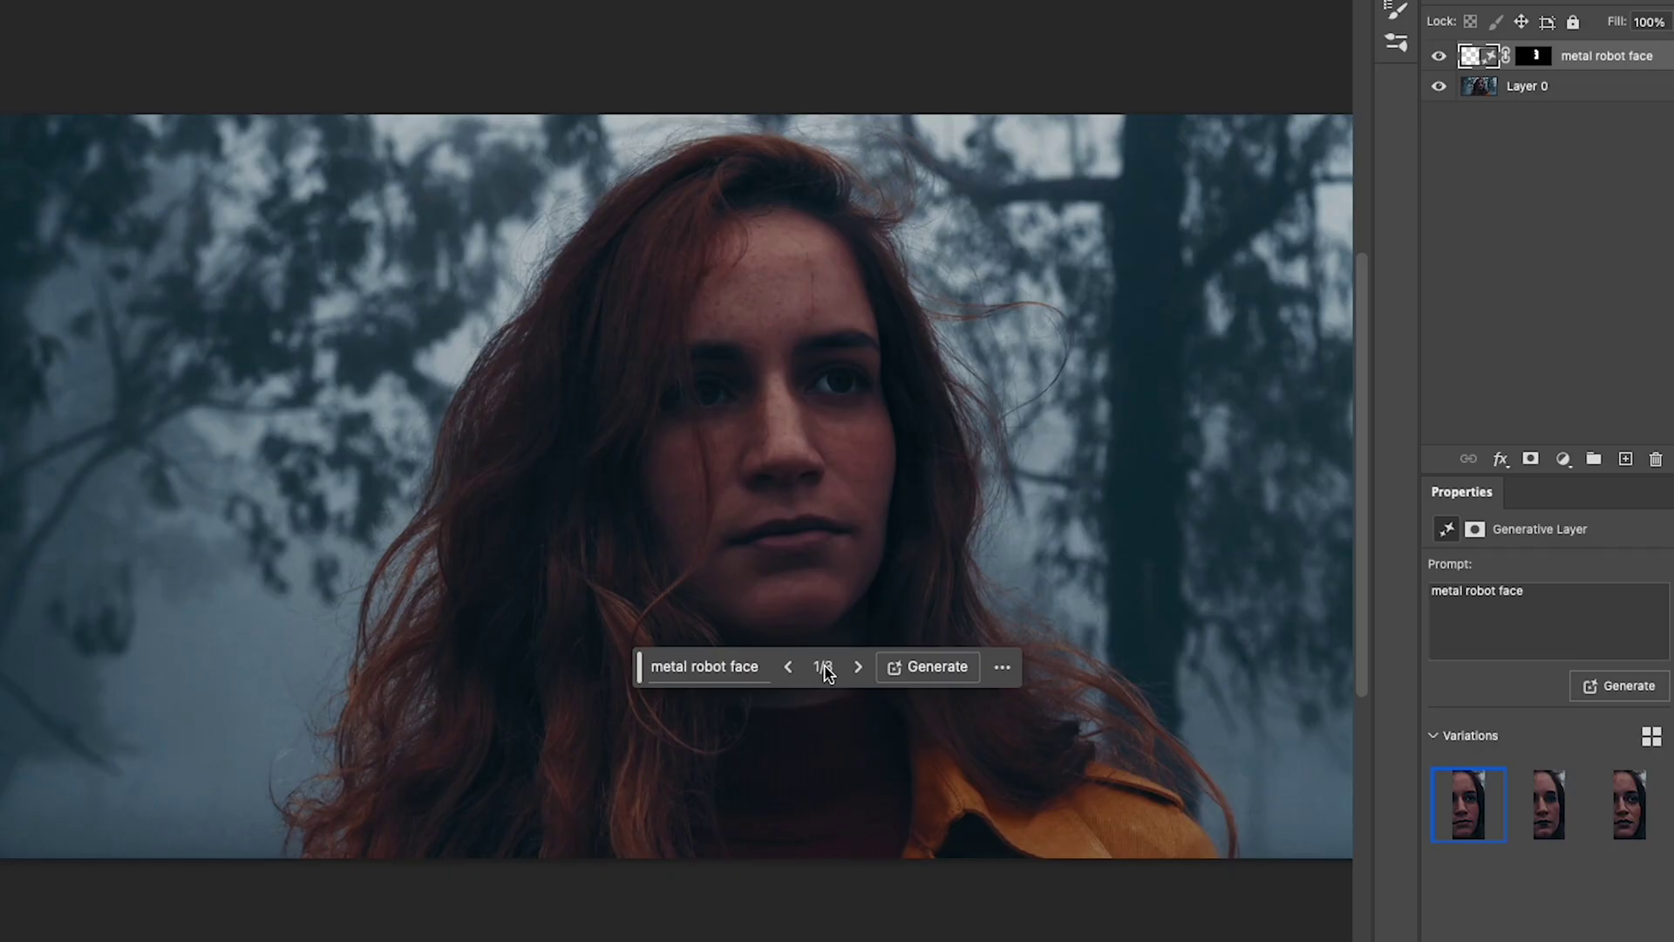
{"action": "left_click", "coordinate": [859, 670]}
{"action": "left_click", "coordinate": [858, 670]}
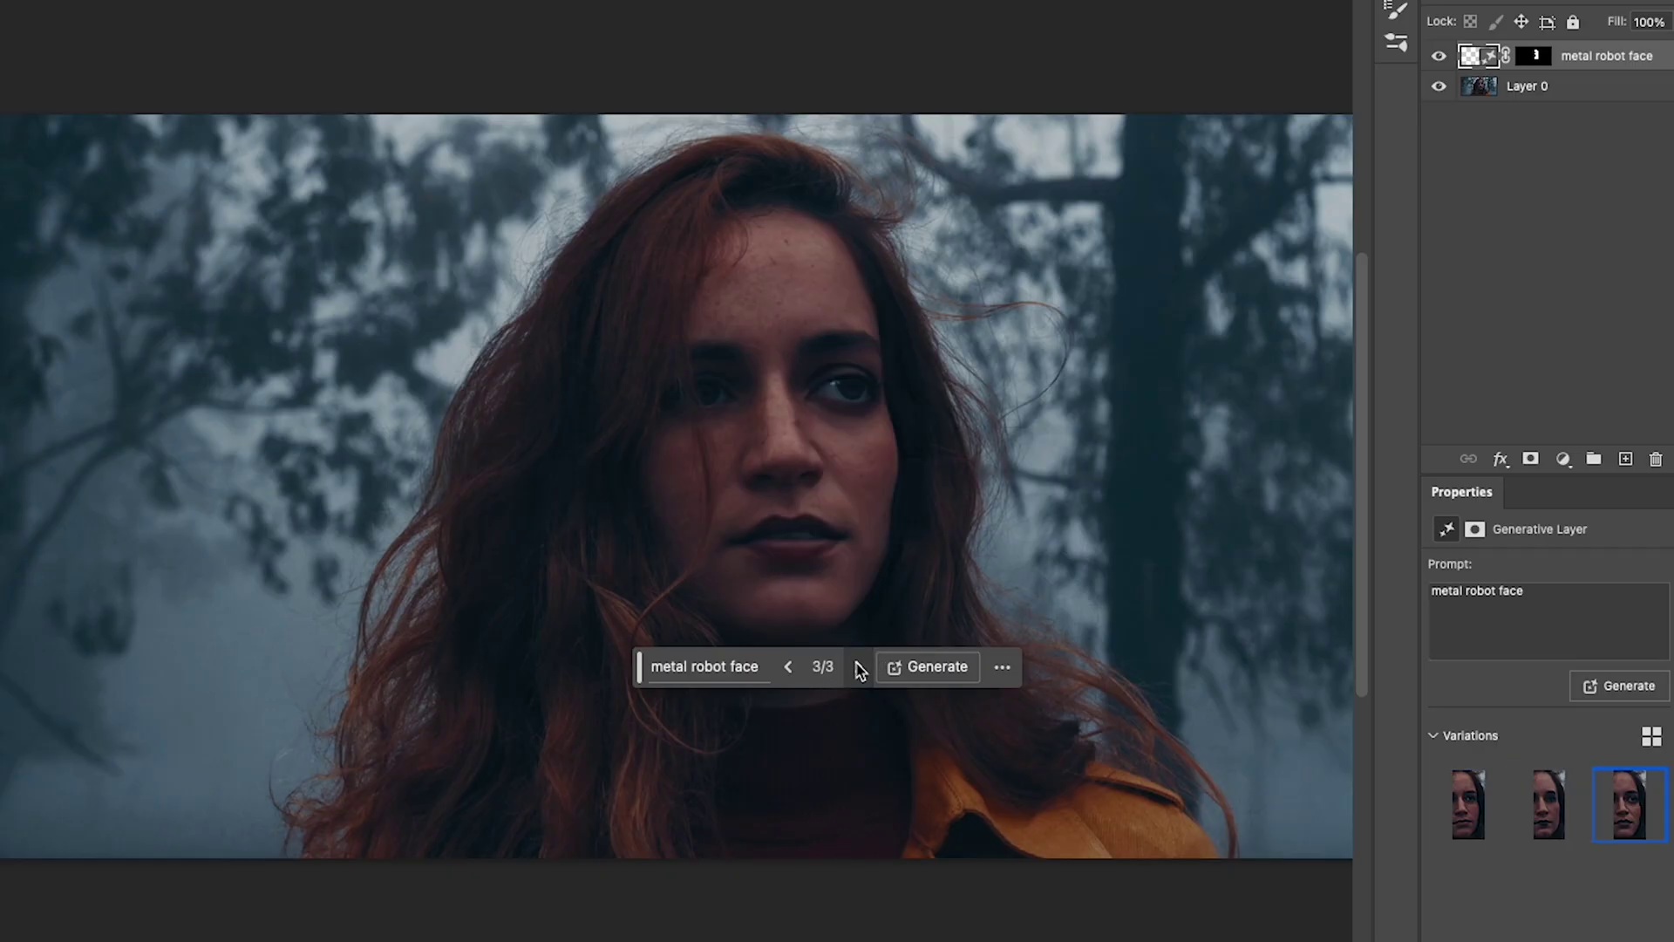
{"action": "key", "text": "Delete"}
{"action": "key", "text": "ctrl+z"}
{"action": "key", "text": "ctrl+z"}
{"action": "key", "text": "ctrl+z"}
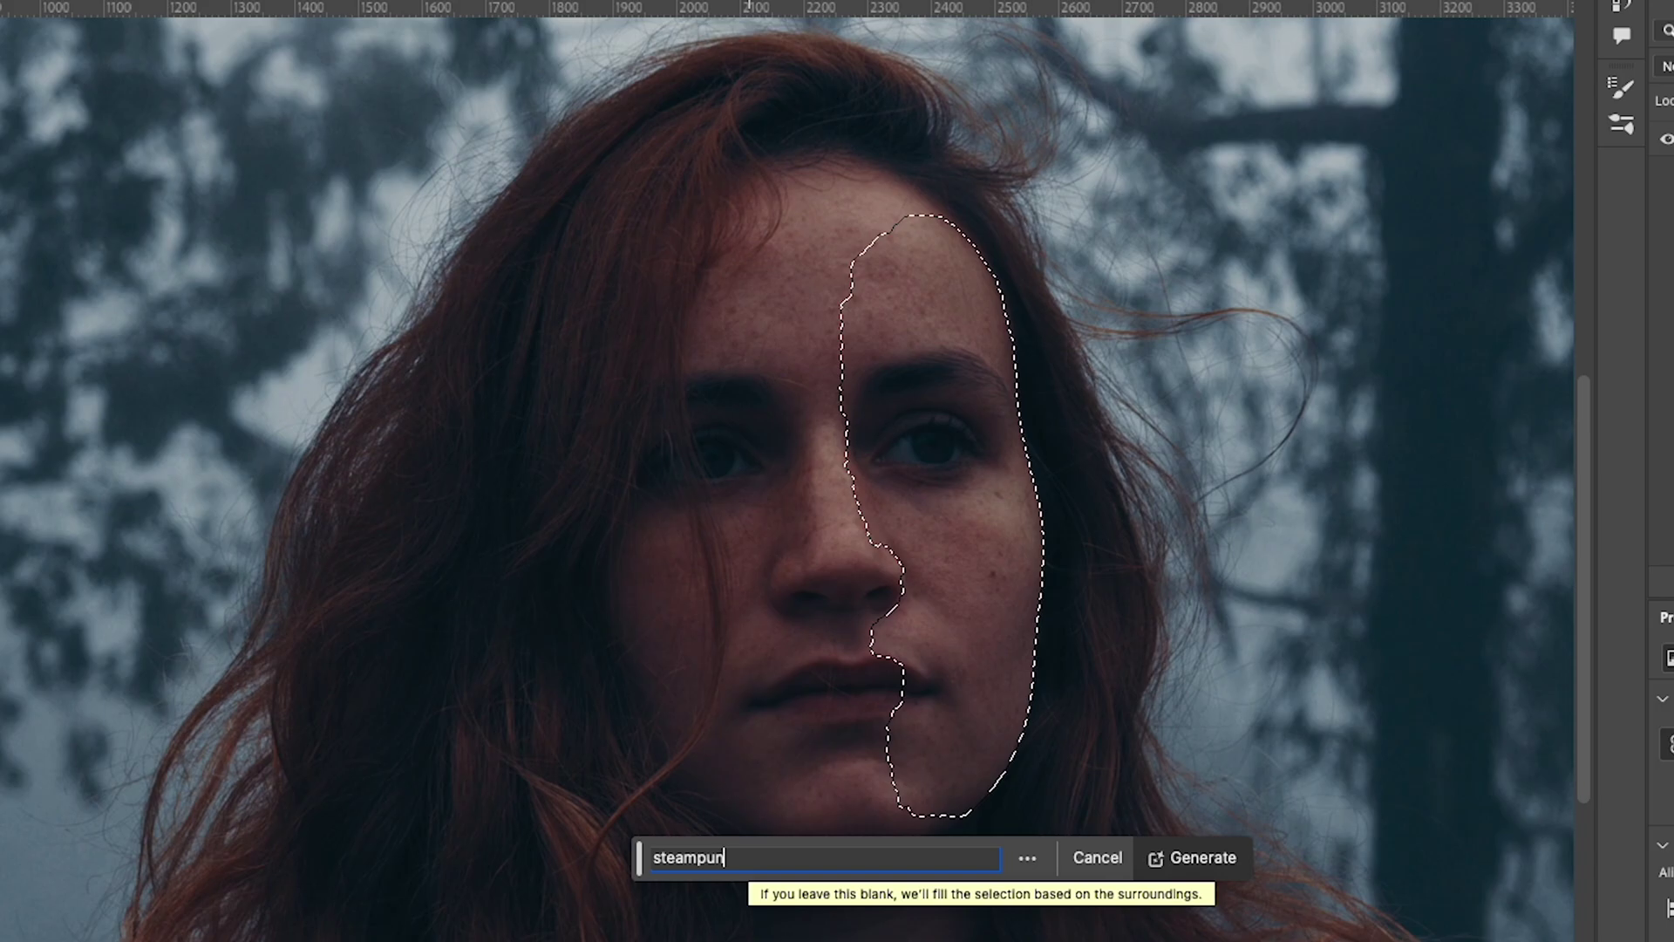
{"action": "type", "text": "partial face"}
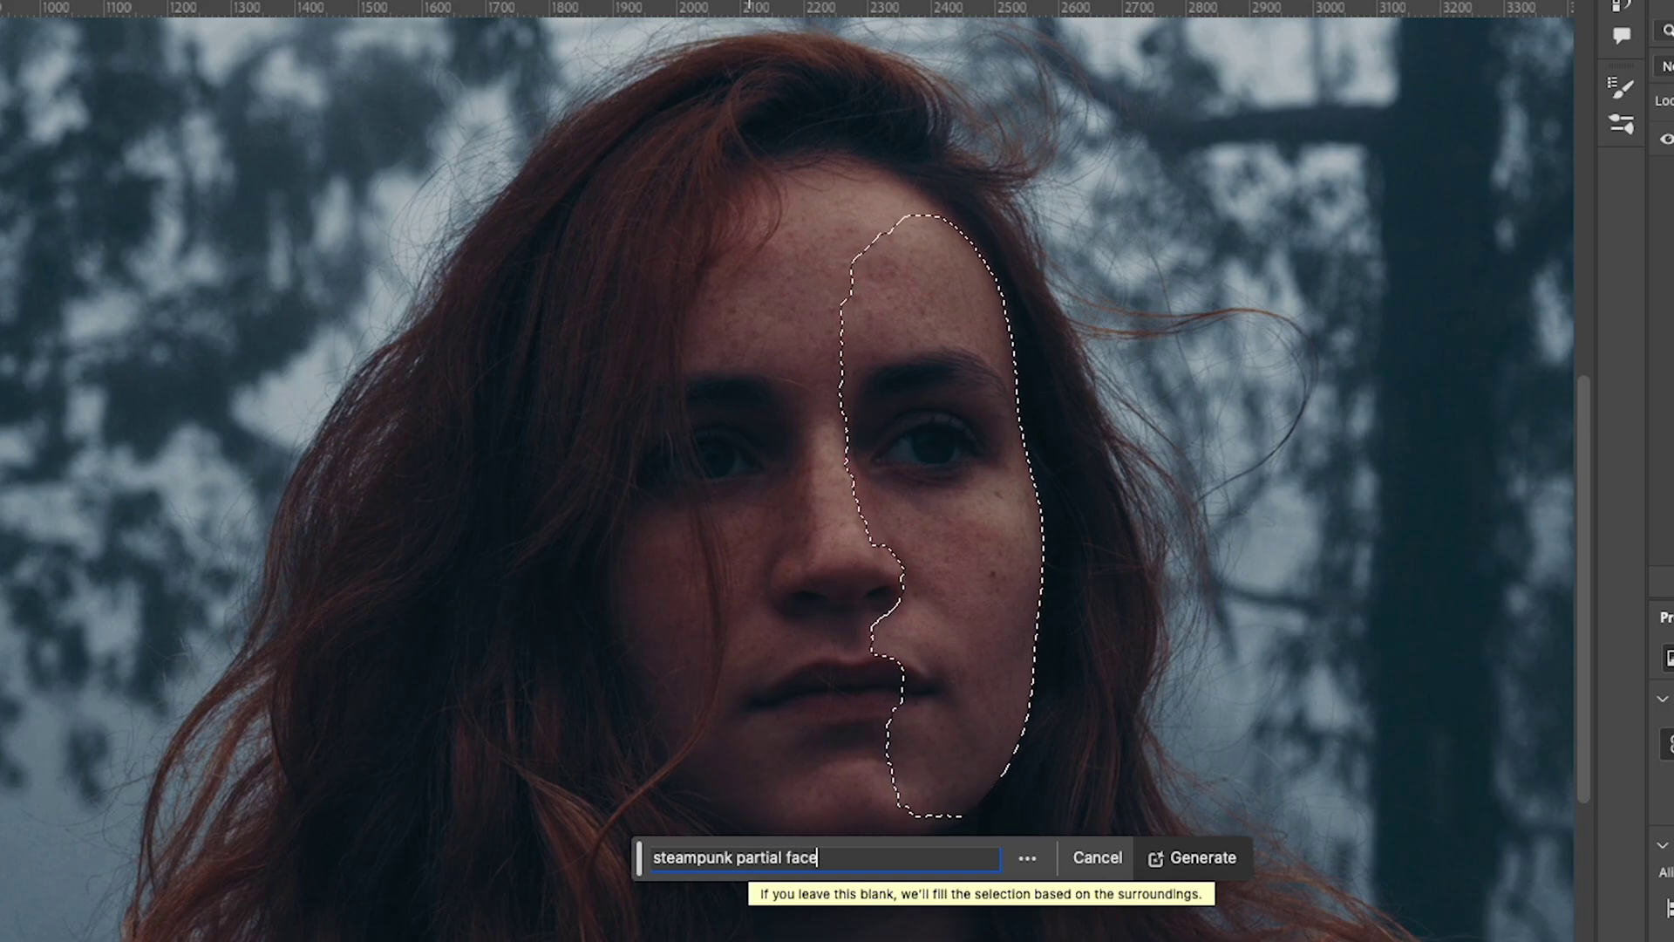
{"action": "key", "text": "Return"}
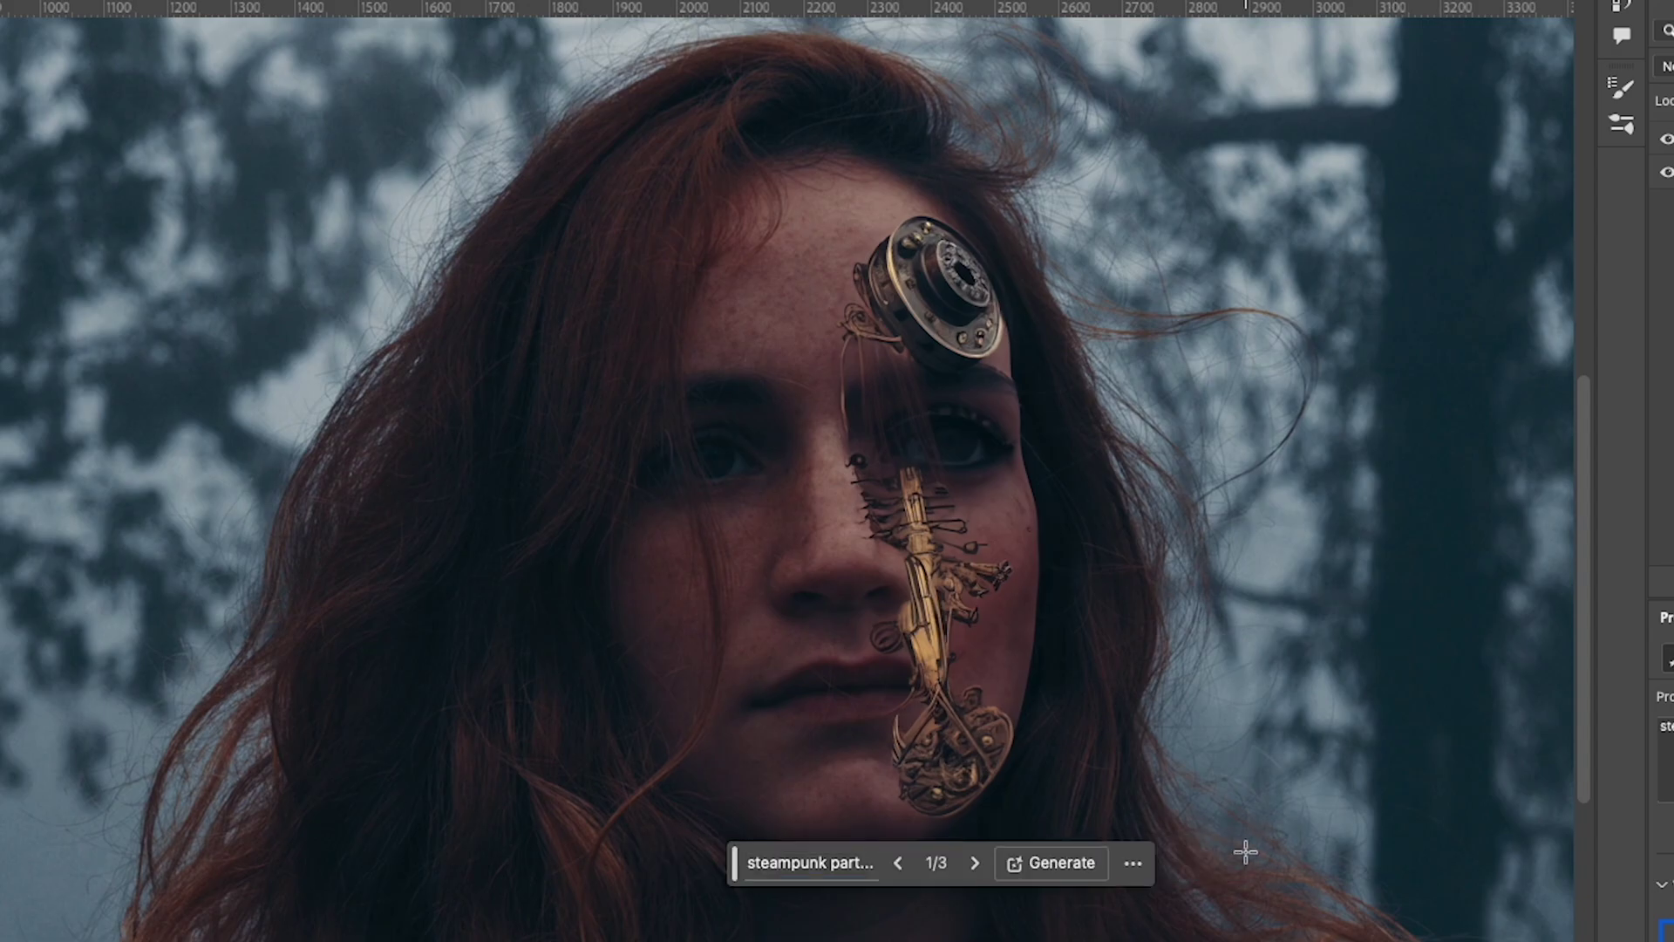
{"action": "left_click", "coordinate": [965, 859]}
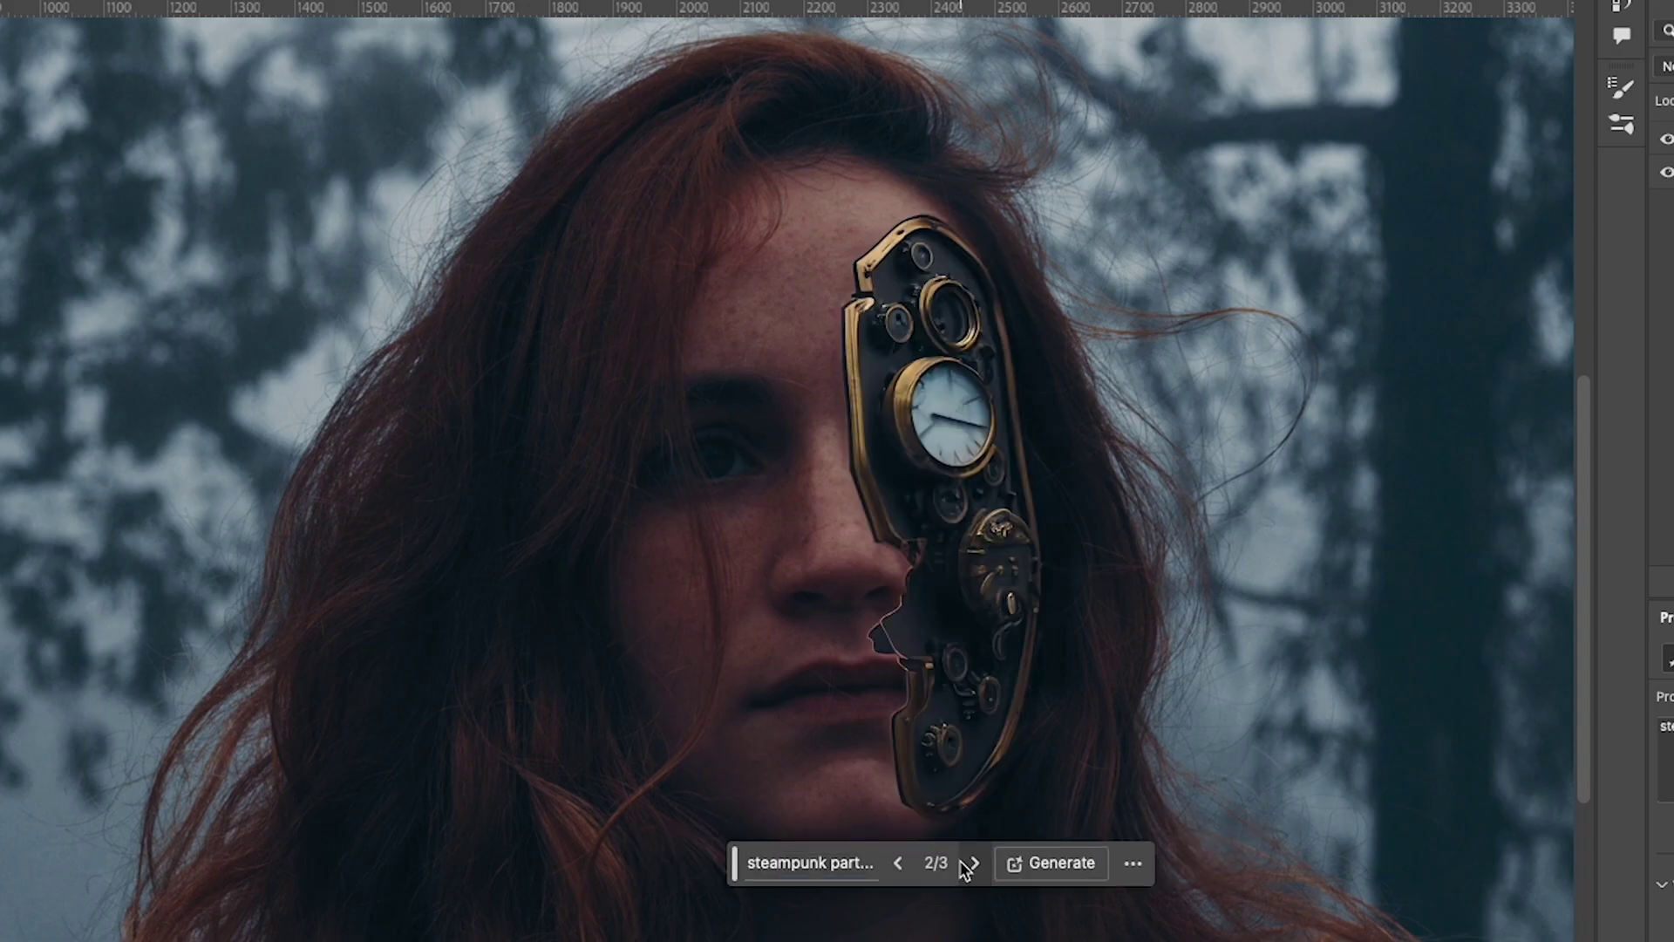
{"action": "left_click", "coordinate": [964, 865]}
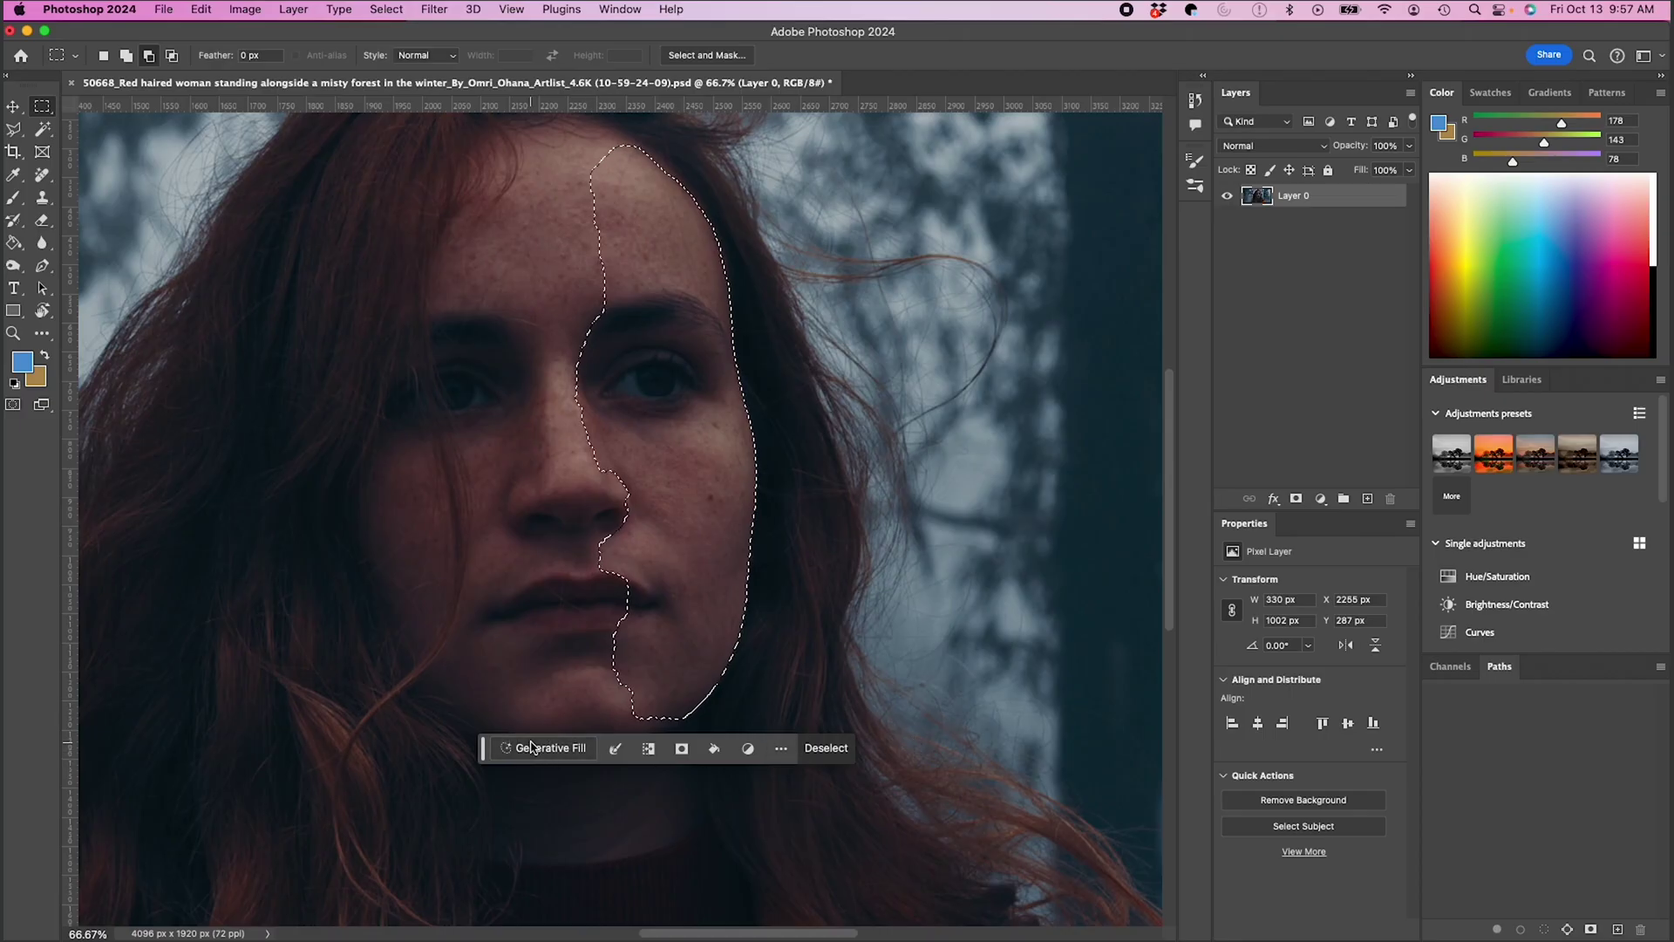
Generate a 'steampunk face' fill in the selected face area.
{"action": "left_click", "coordinate": [532, 748]}
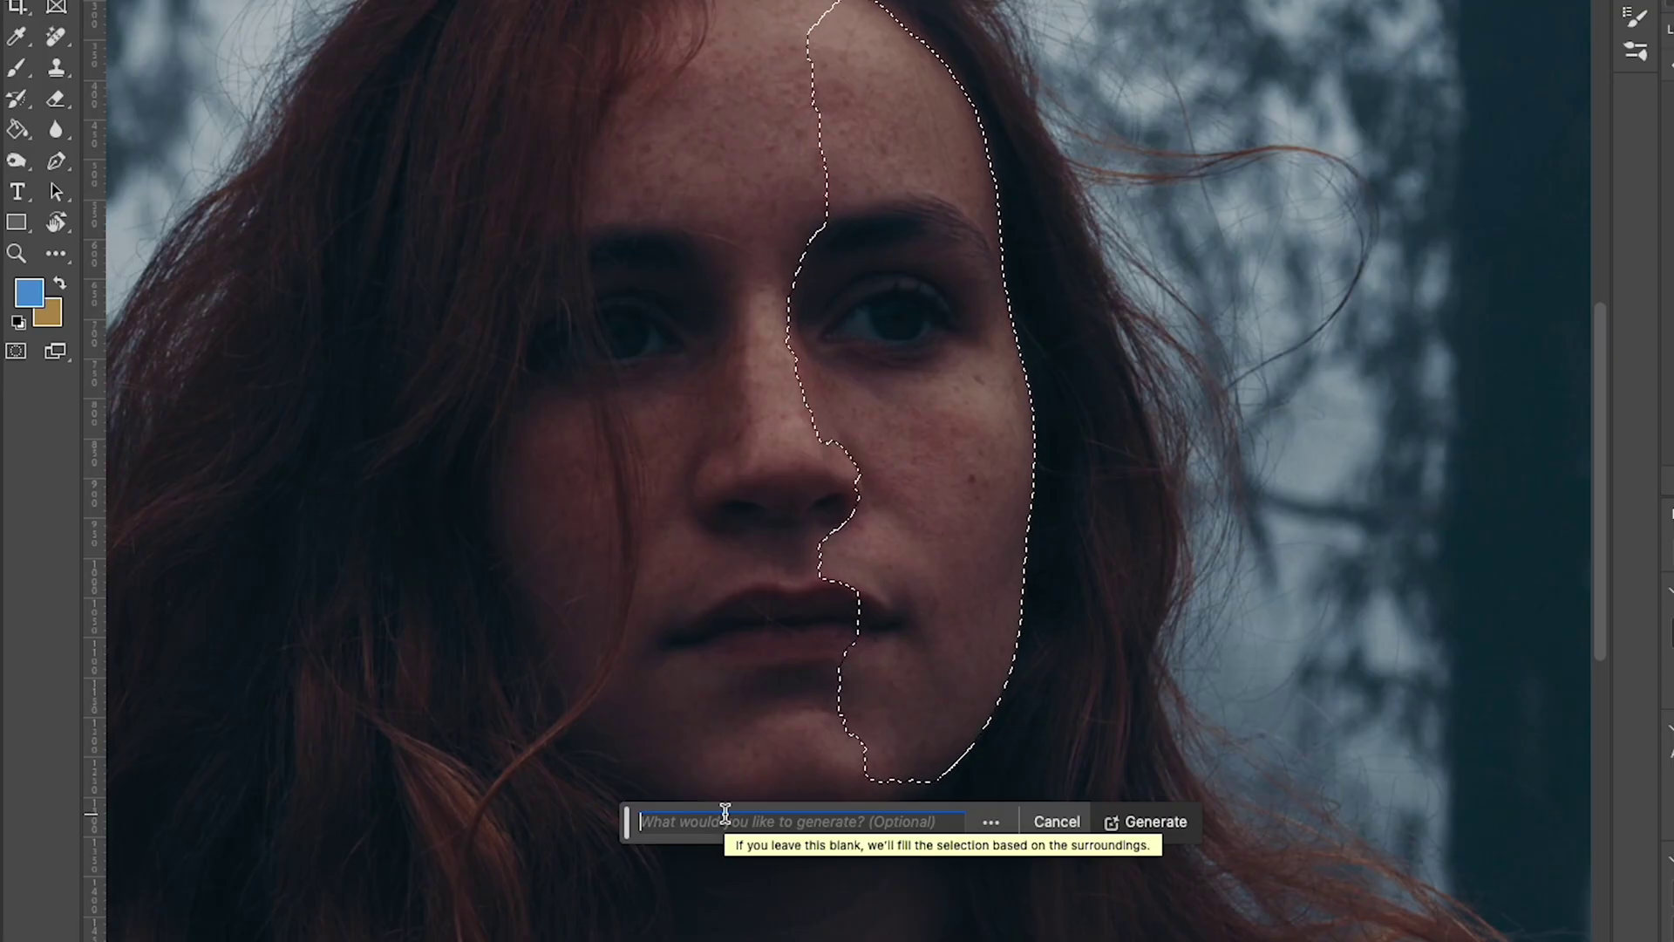
{"action": "type", "text": "steampi"}
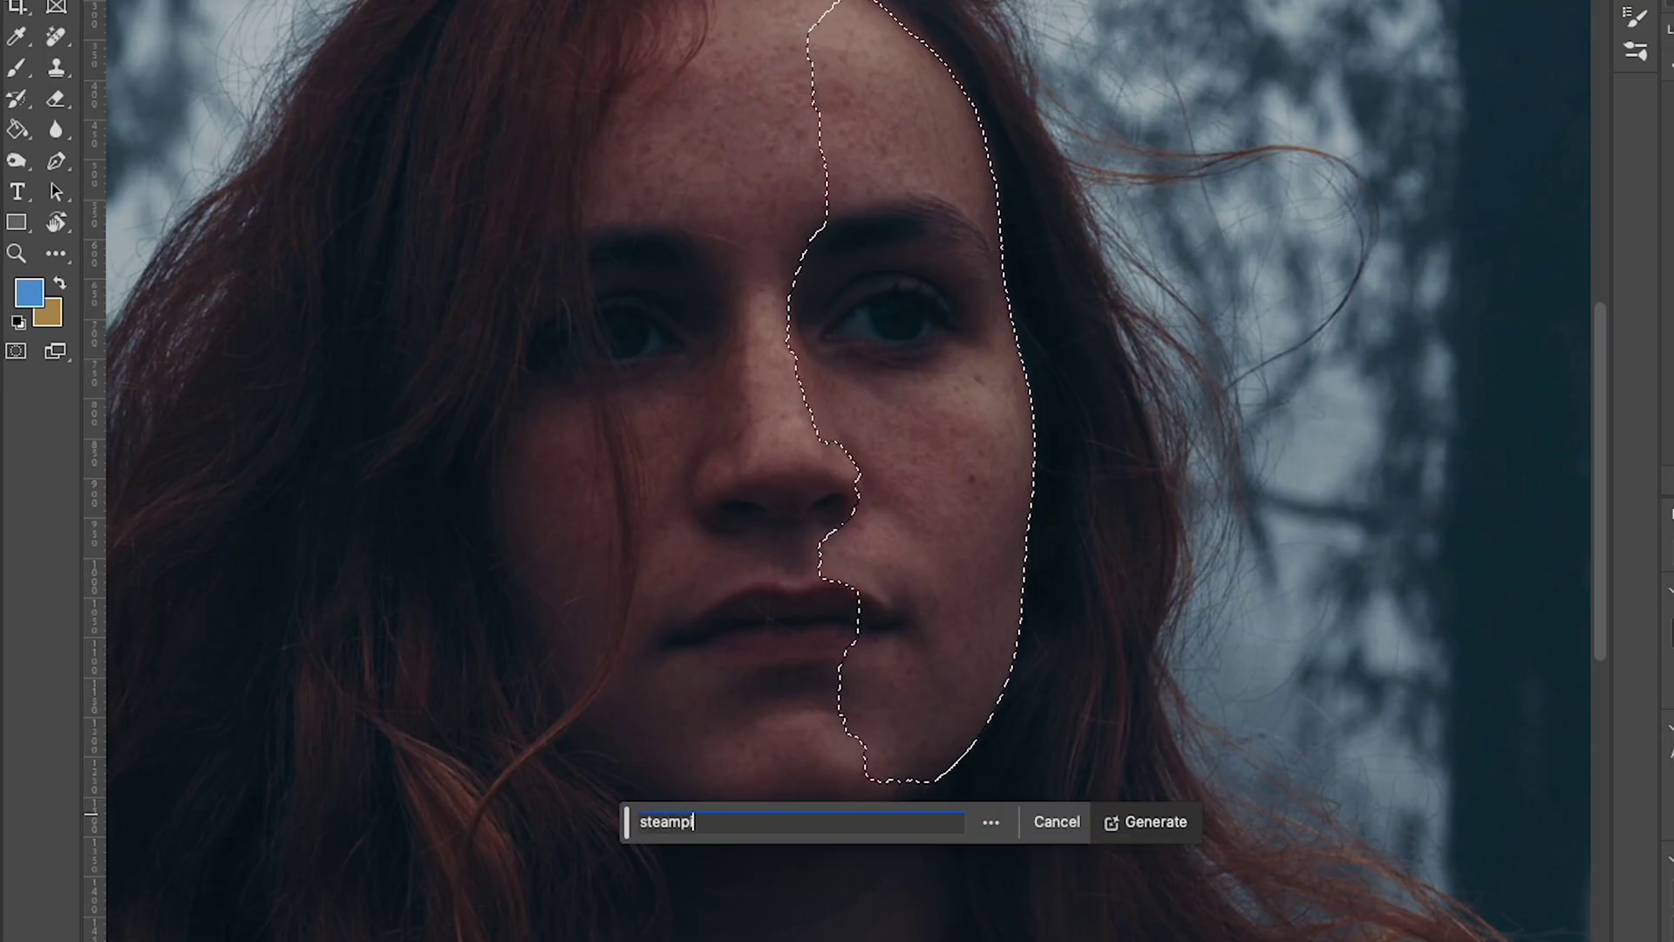
{"action": "key", "text": "BackSpace"}
{"action": "type", "text": "unk fac"}
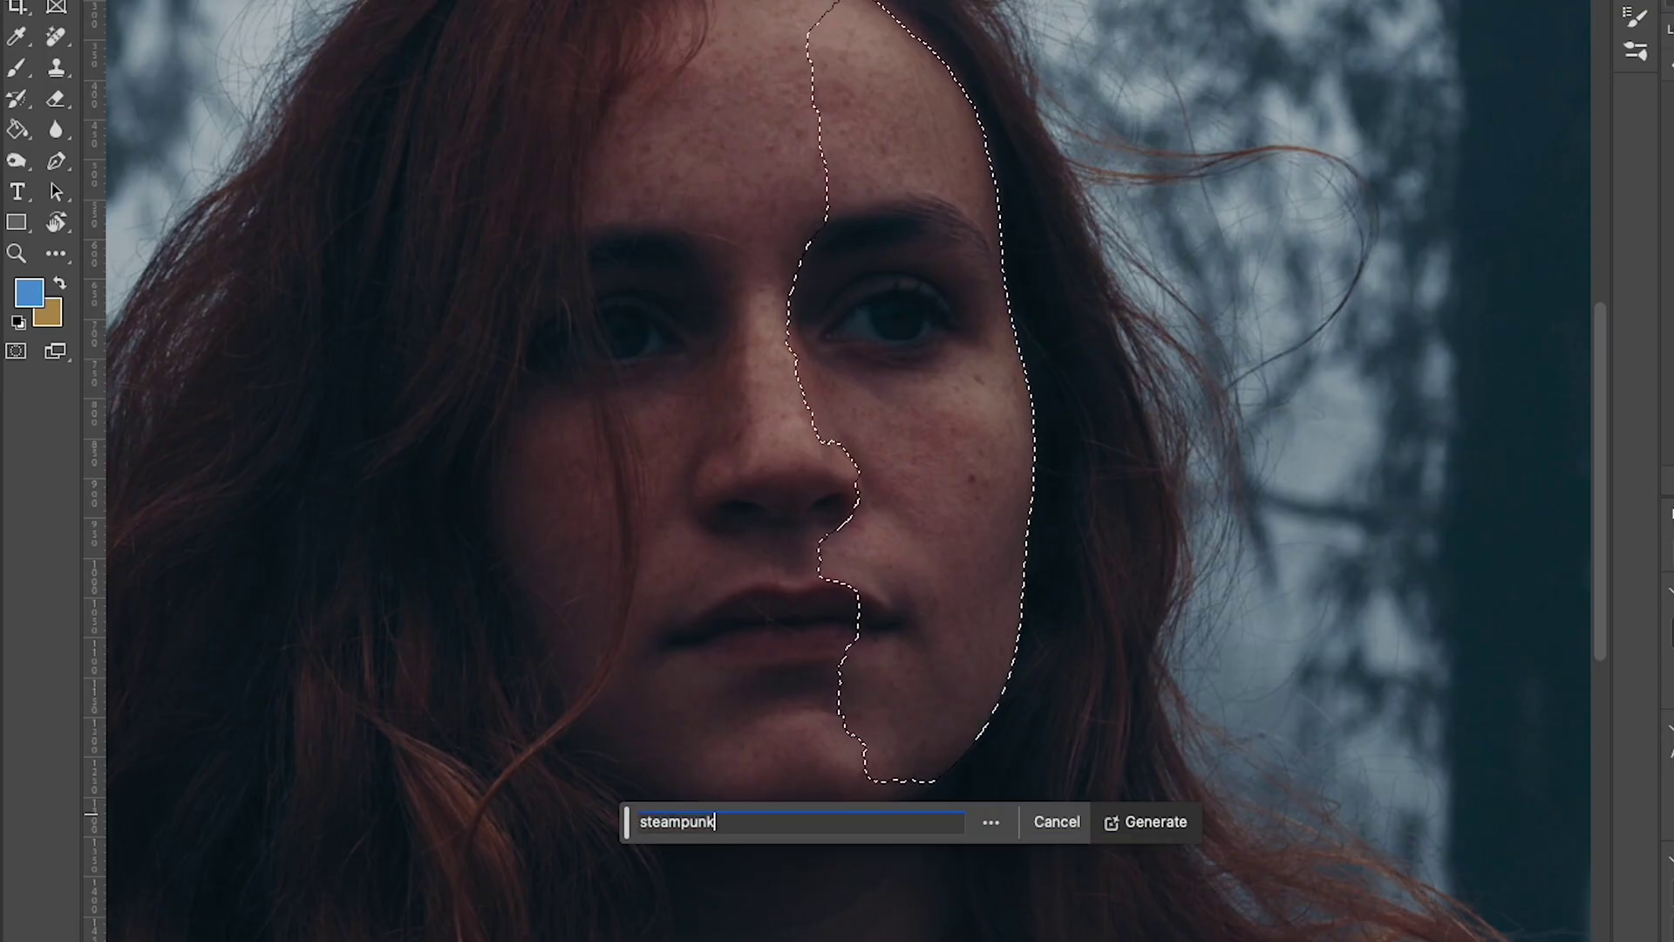
{"action": "type", "text": "e"}
{"action": "key", "text": "Return"}
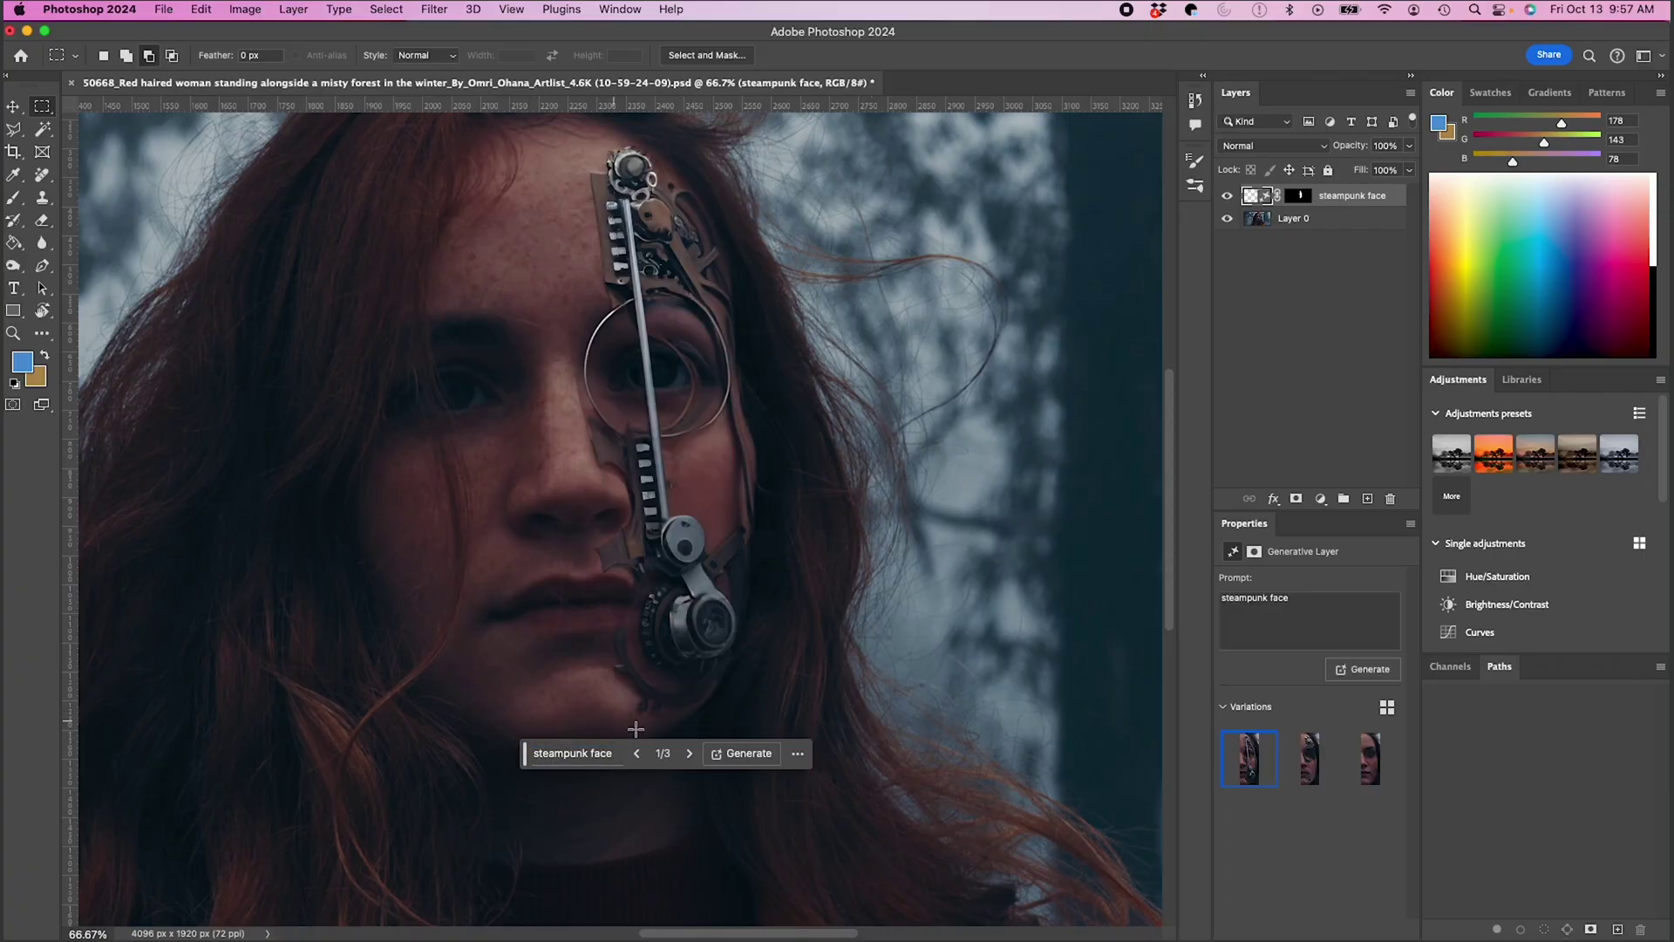
Browse the three steampunk face variations and return to variation 1 of 3.
{"action": "left_click", "coordinate": [688, 755]}
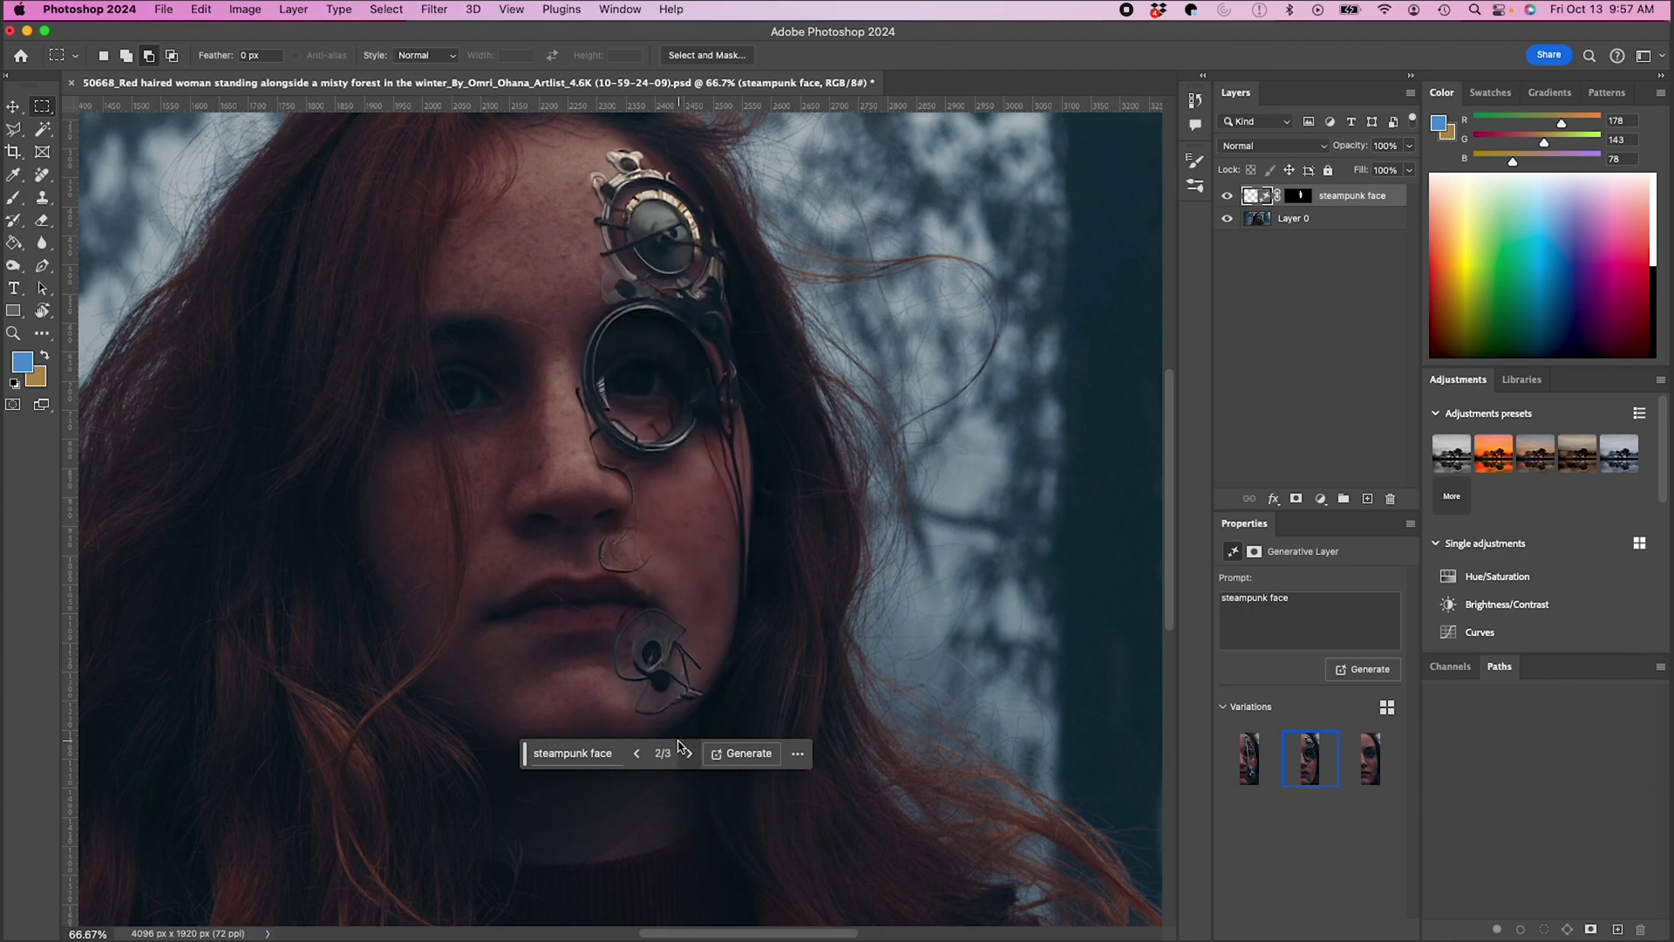
{"action": "key", "text": "super+minus"}
{"action": "left_click", "coordinate": [679, 701]}
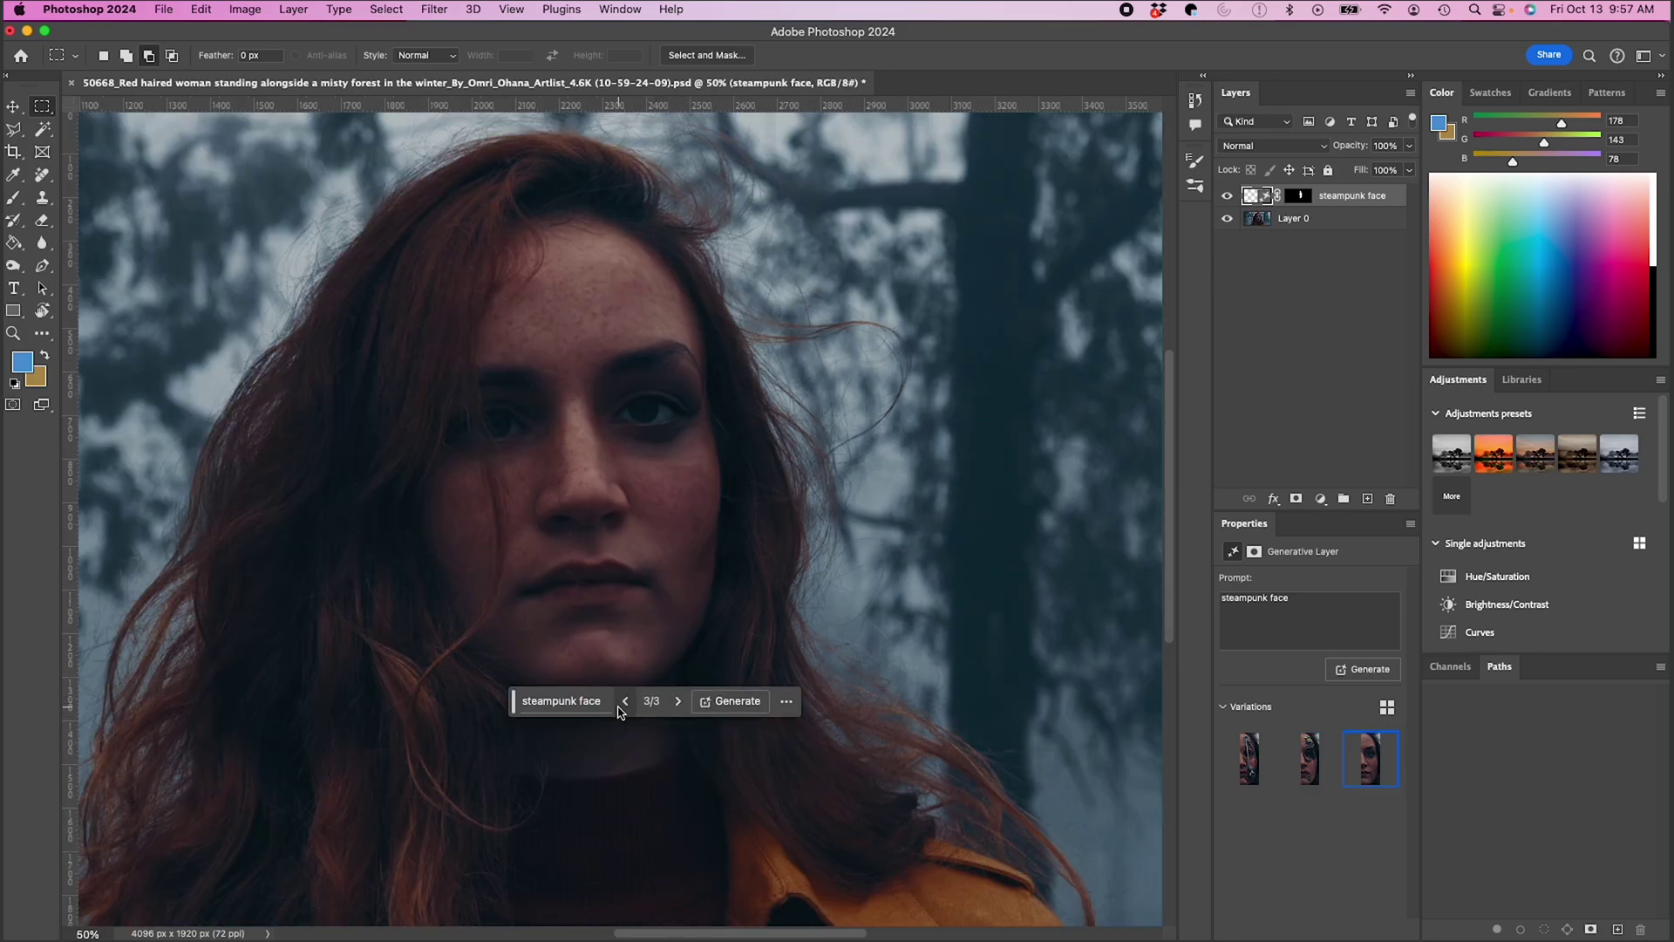
{"action": "left_click", "coordinate": [622, 708]}
{"action": "left_click", "coordinate": [627, 708]}
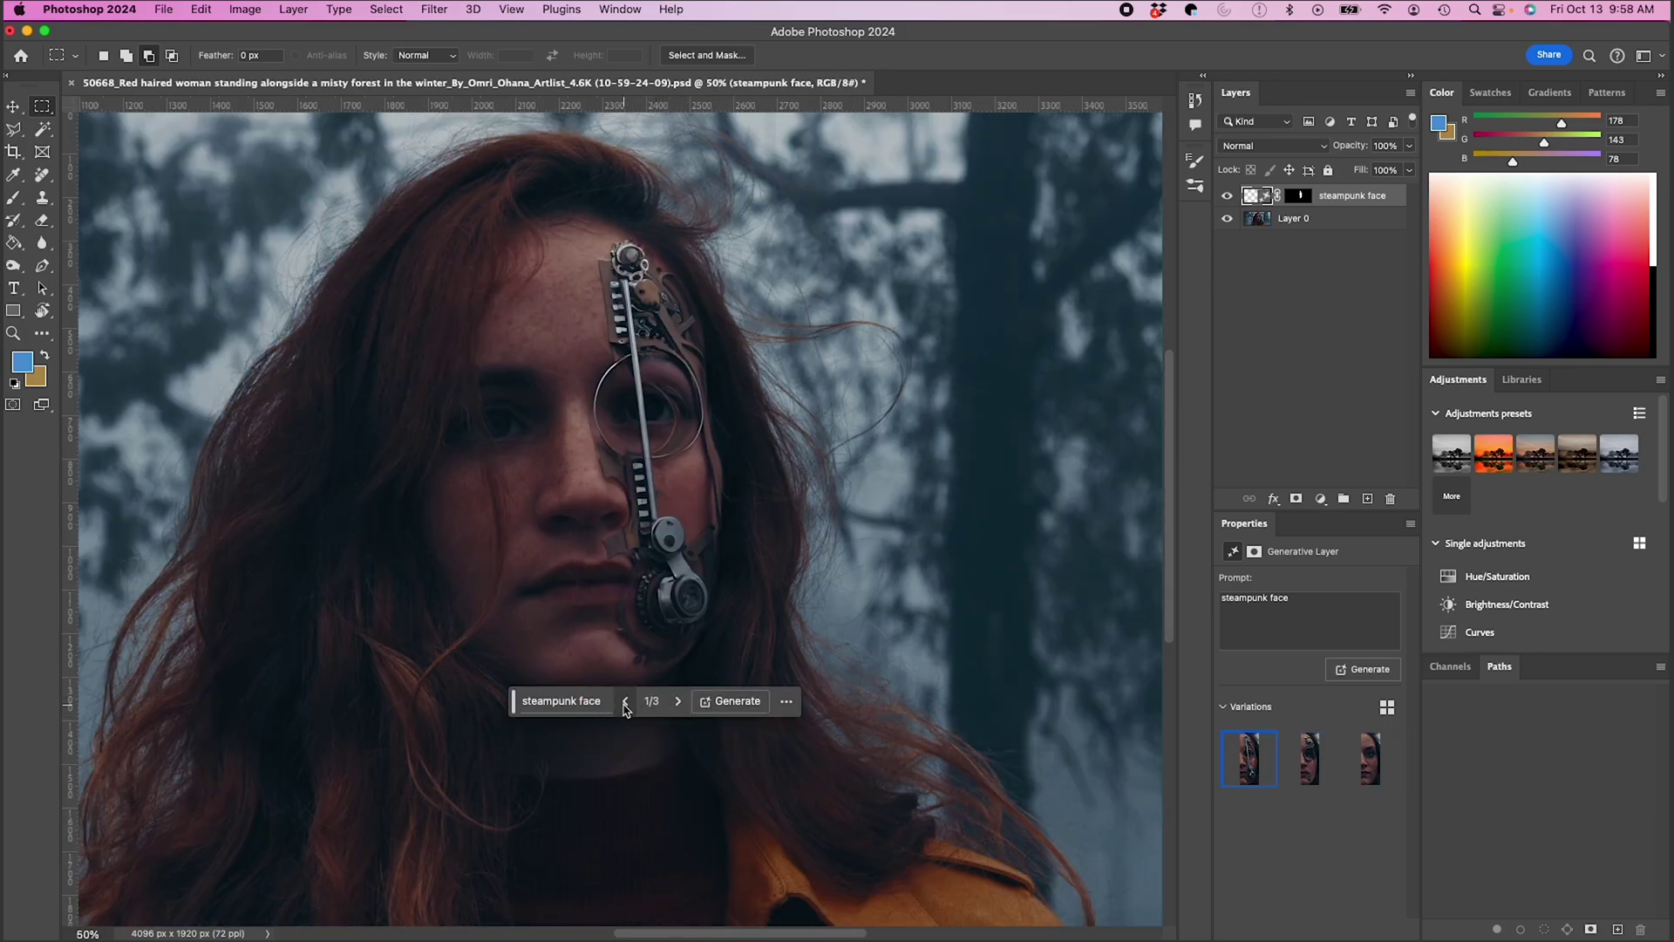
{"action": "scroll", "coordinate": [700, 450], "scroll_direction": "up", "scroll_amount": 2}
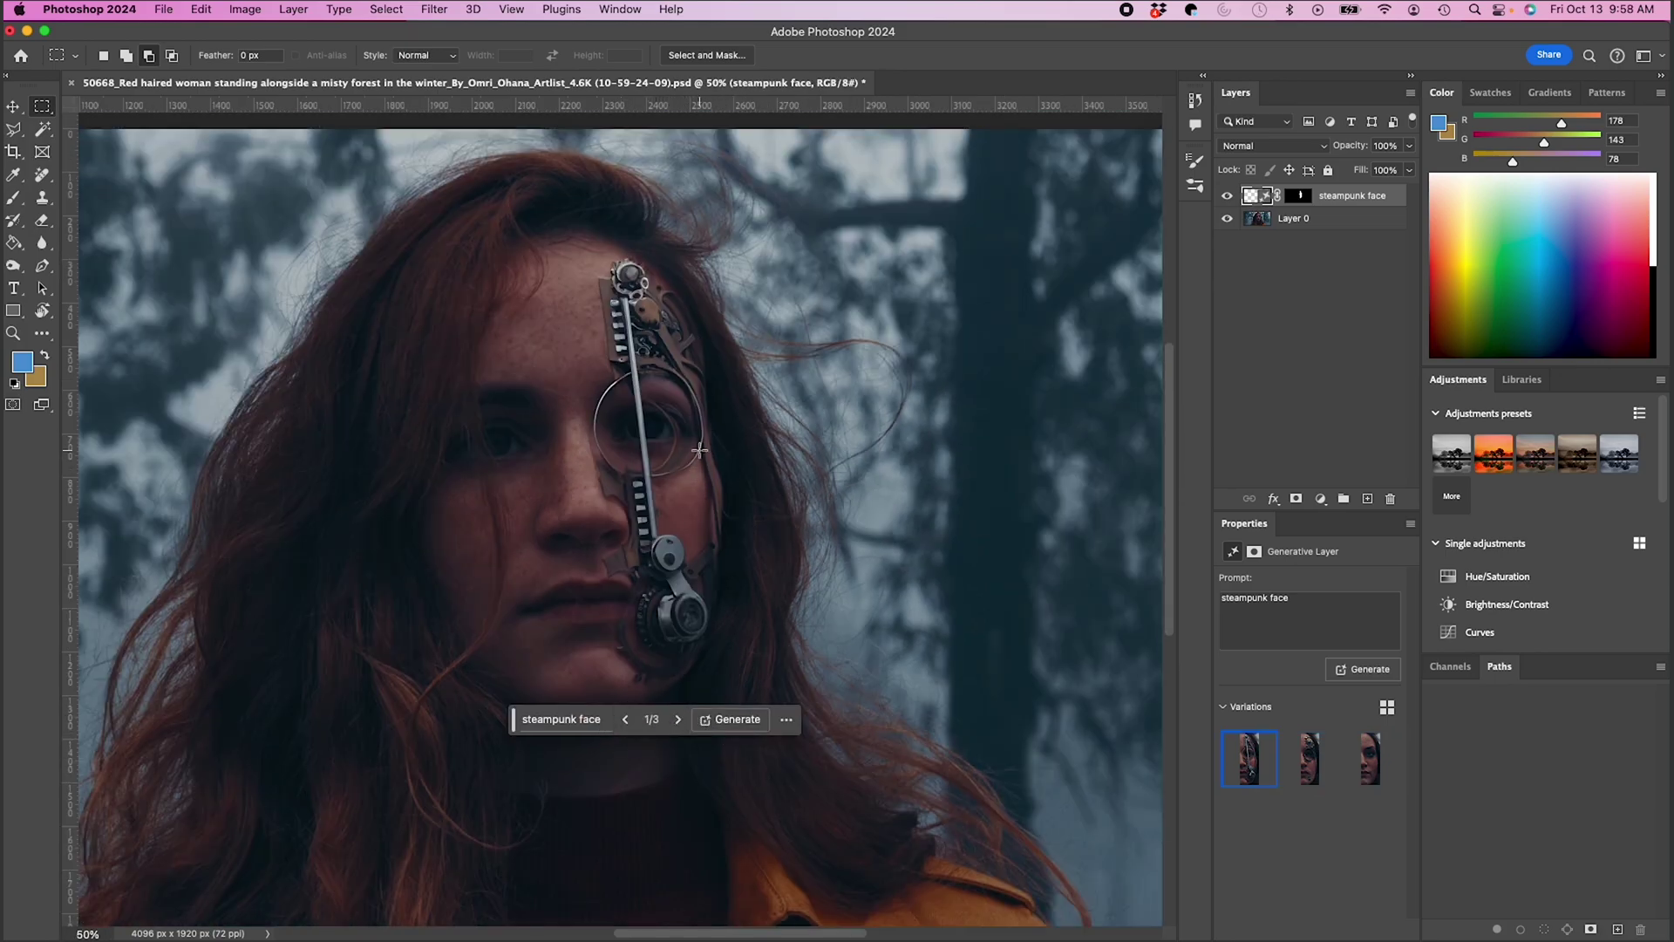
Hide the photo layer, reorder the face layer, and draw a circular selection around the eye.
{"action": "left_click", "coordinate": [1227, 220]}
{"action": "key", "text": "super+bracketleft"}
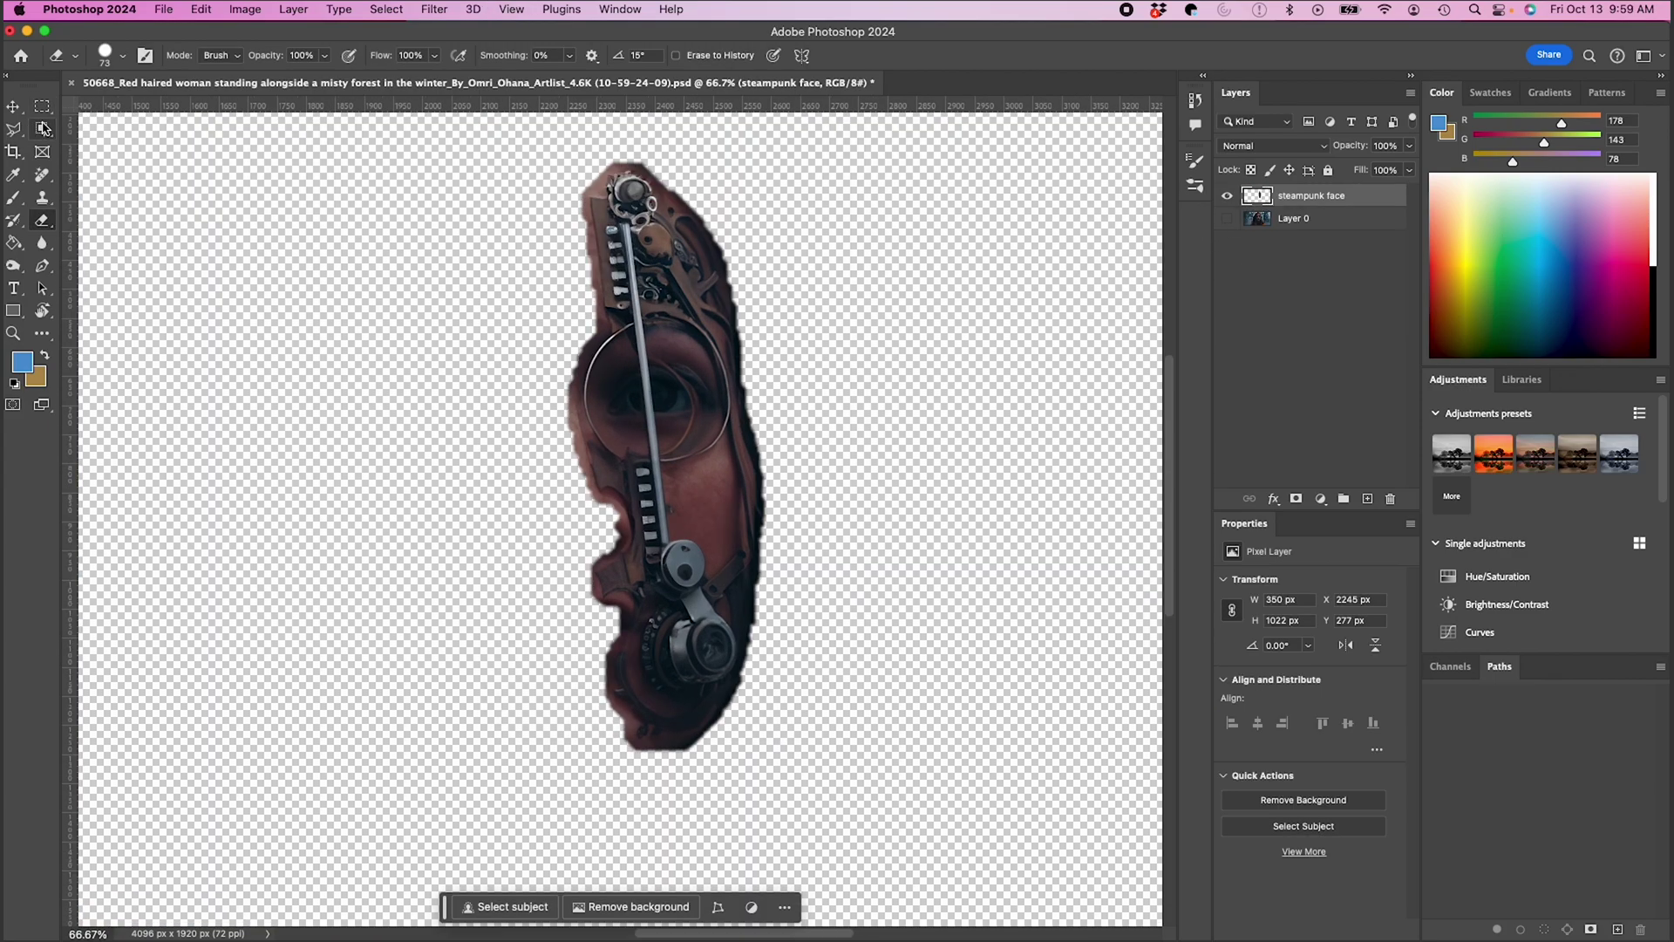
{"action": "left_click_drag", "start_coordinate": [42, 105], "coordinate": [81, 124]}
{"action": "left_click_drag", "start_coordinate": [586, 315], "coordinate": [725, 455]}
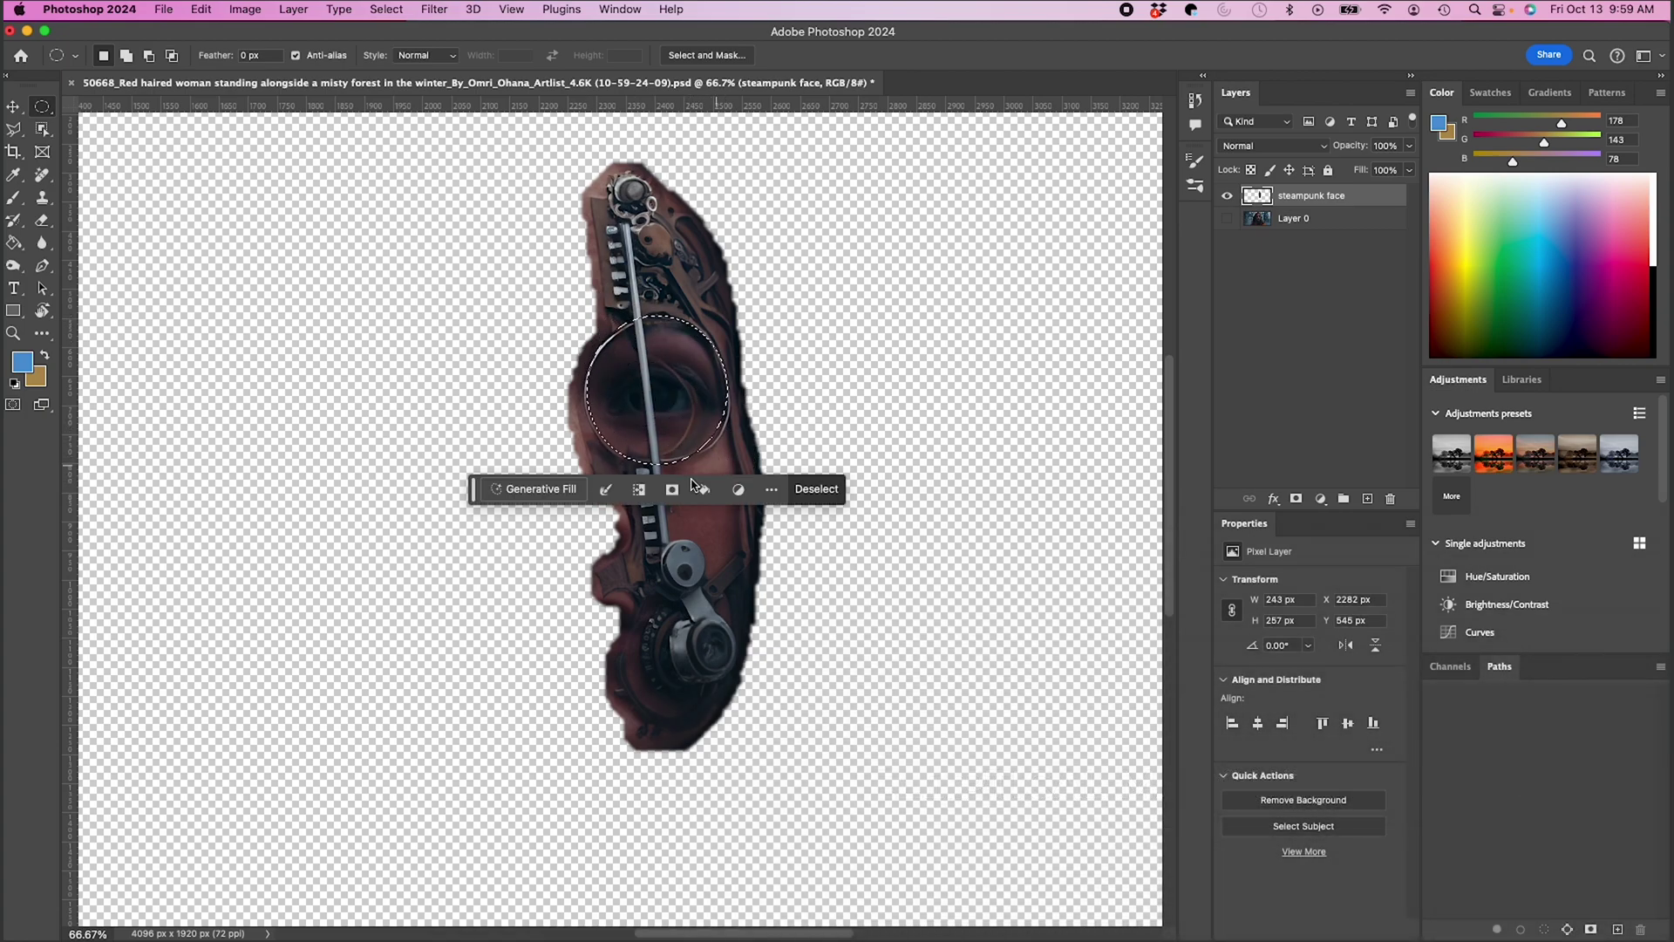
Generate a 'metal gear steampunk' fill and keep the dark third variant.
{"action": "left_click", "coordinate": [576, 486]}
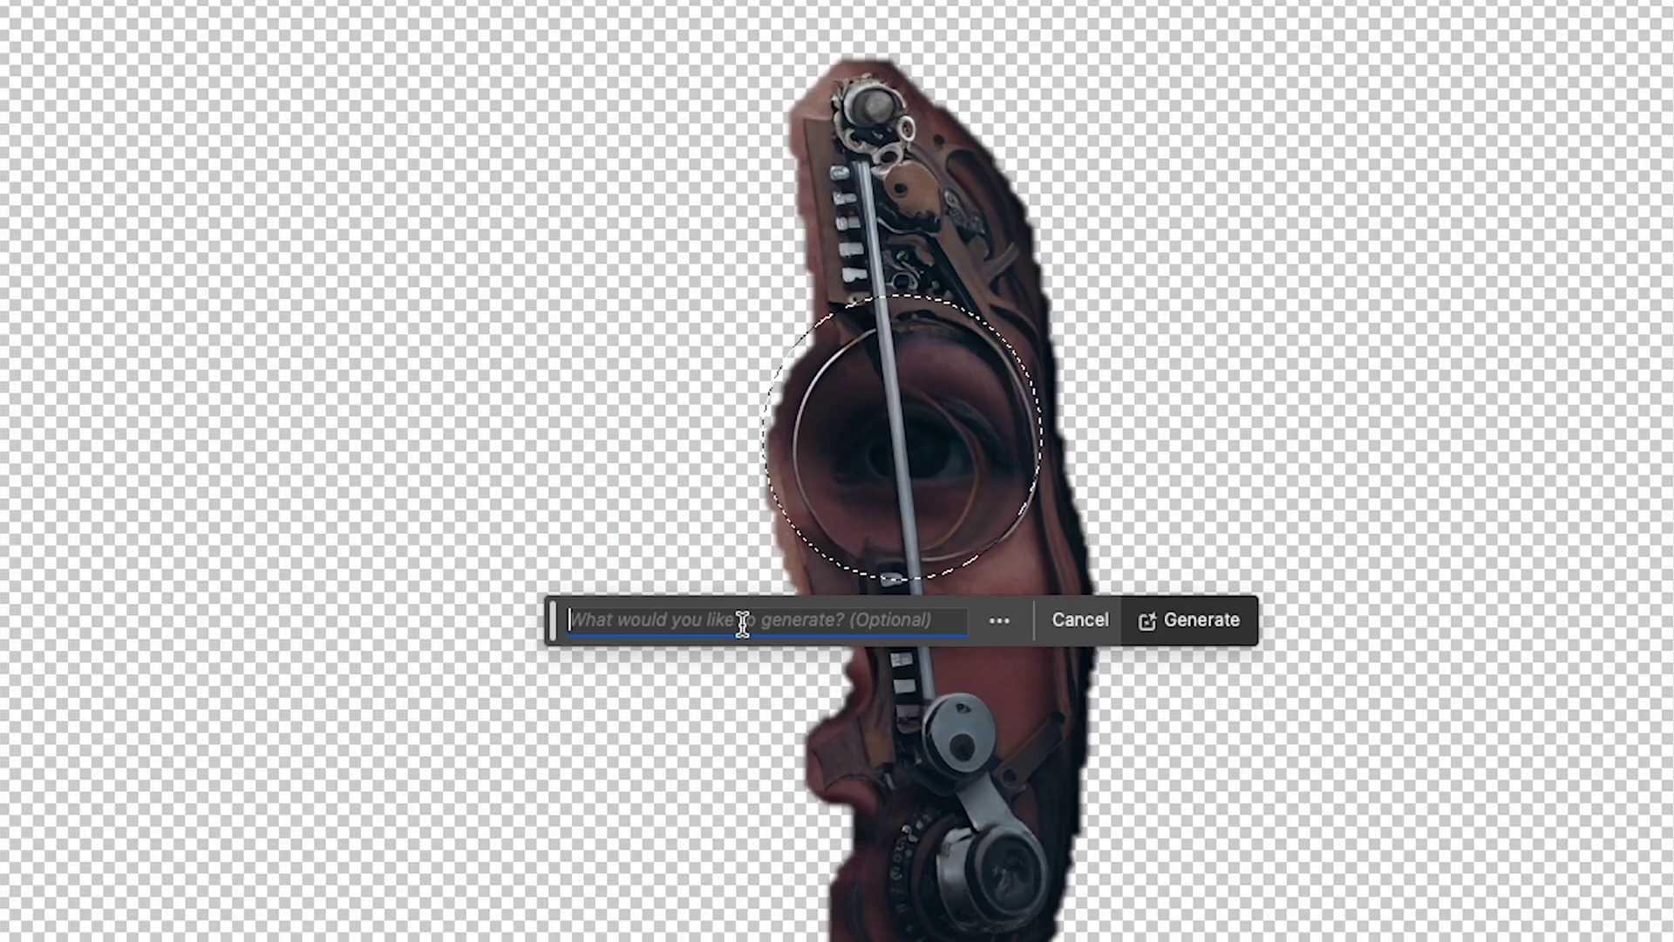
{"action": "type", "text": "m"}
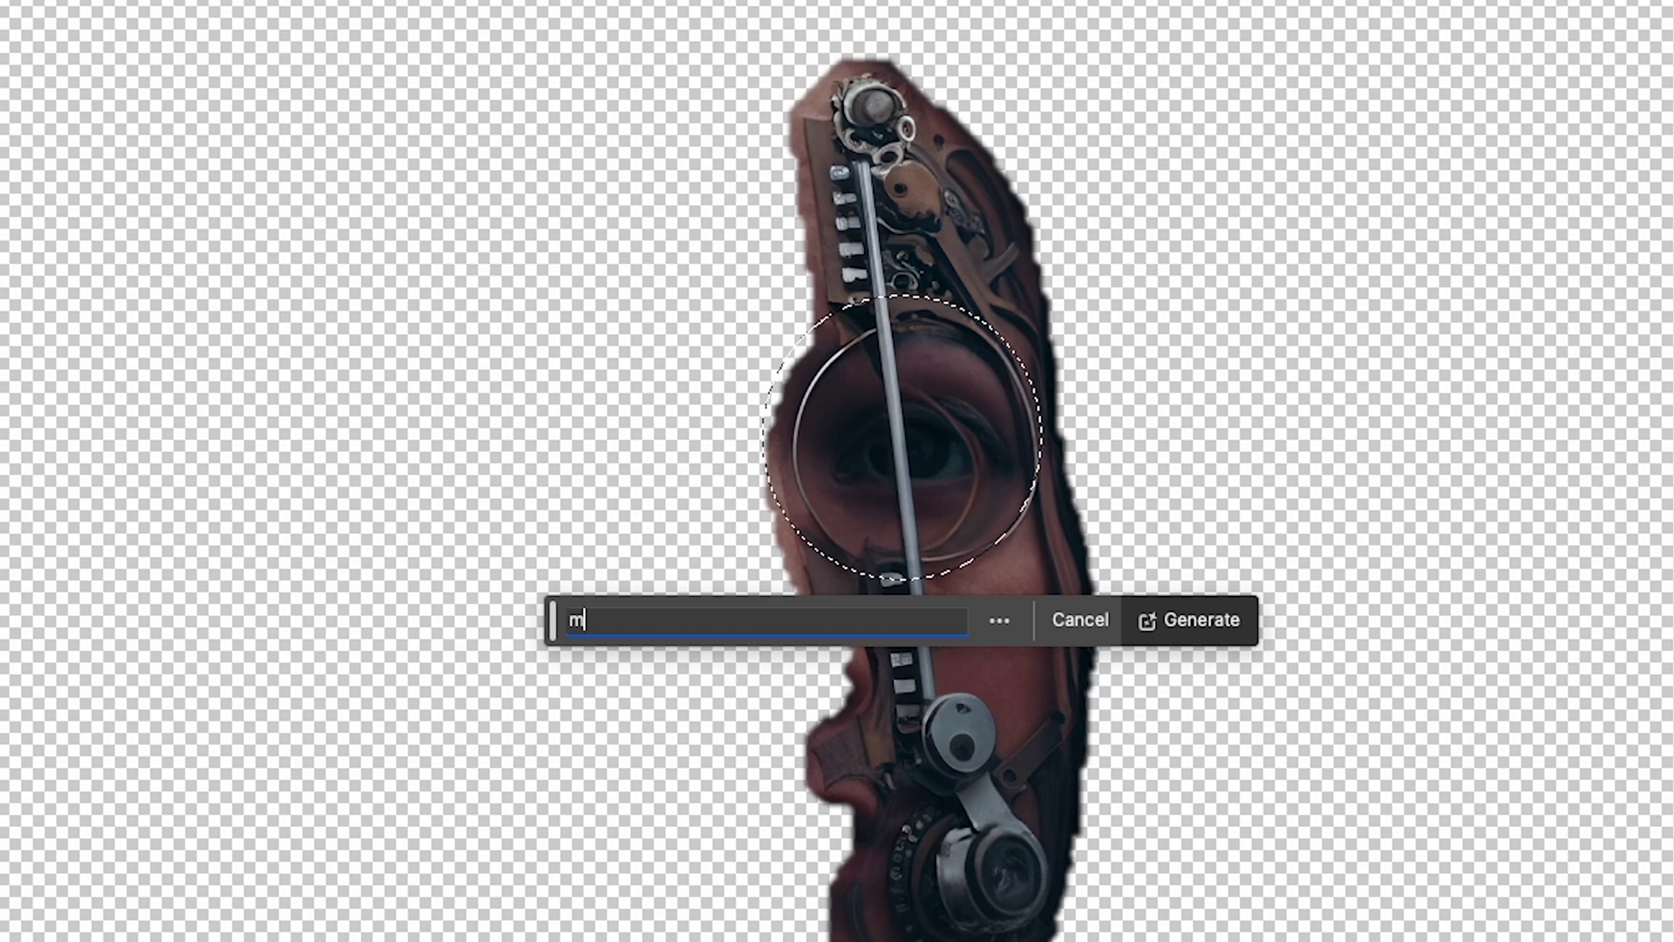
{"action": "type", "text": "etal gear s"}
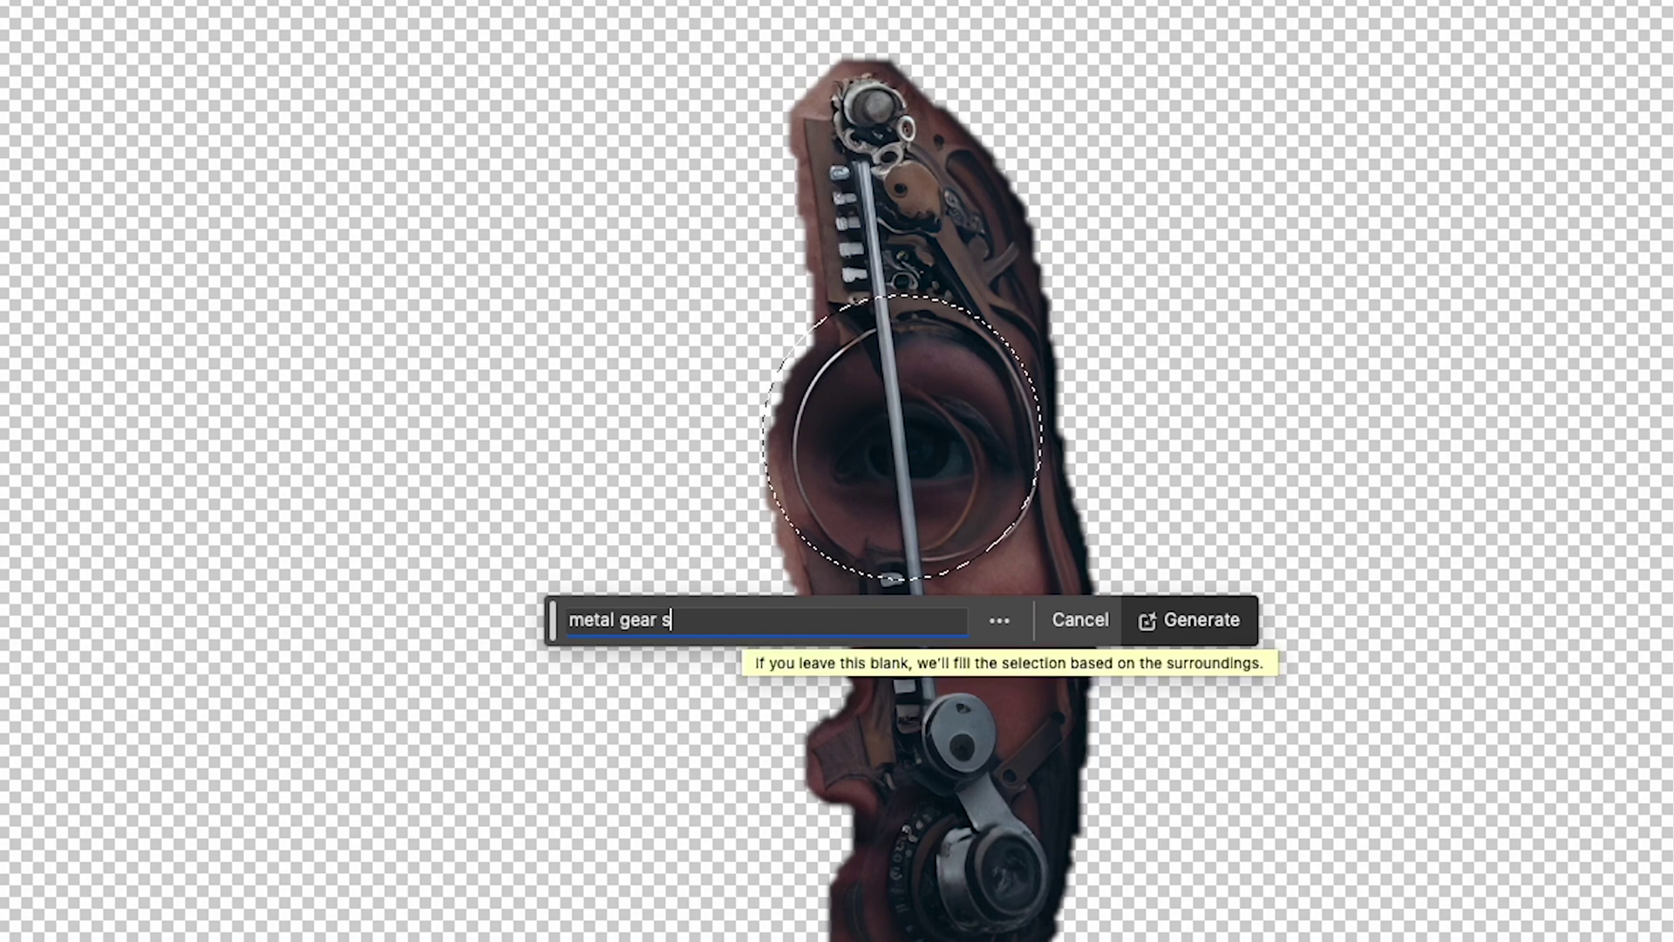
{"action": "type", "text": "teampunk"}
{"action": "key", "text": "Return"}
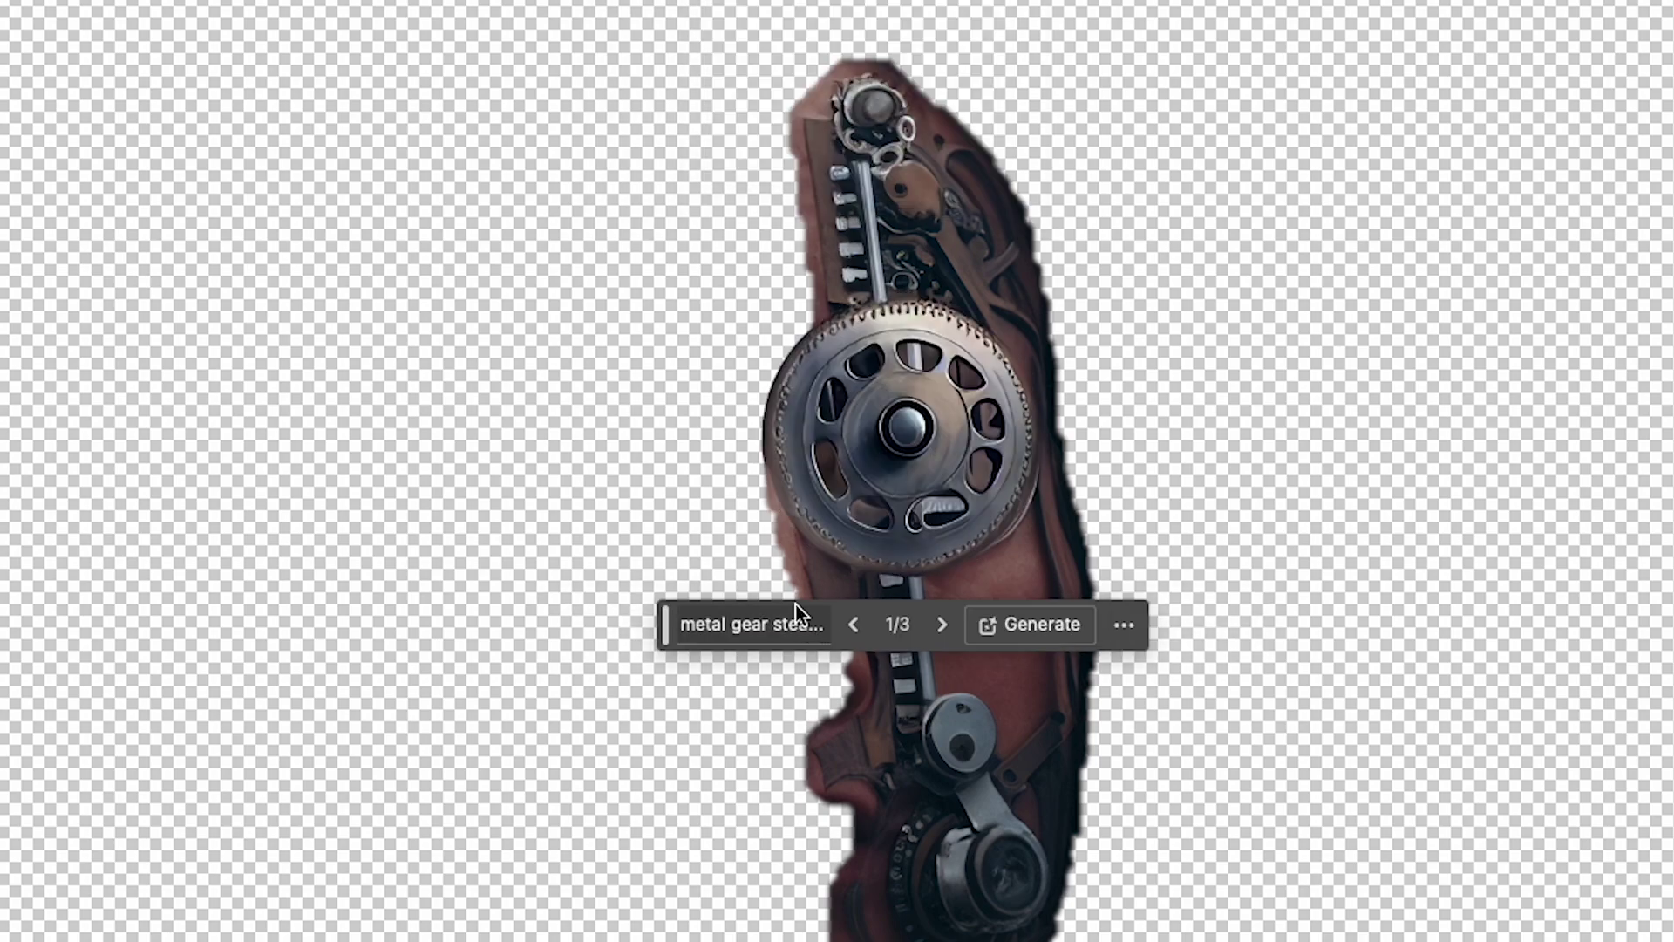
{"action": "left_click", "coordinate": [944, 624]}
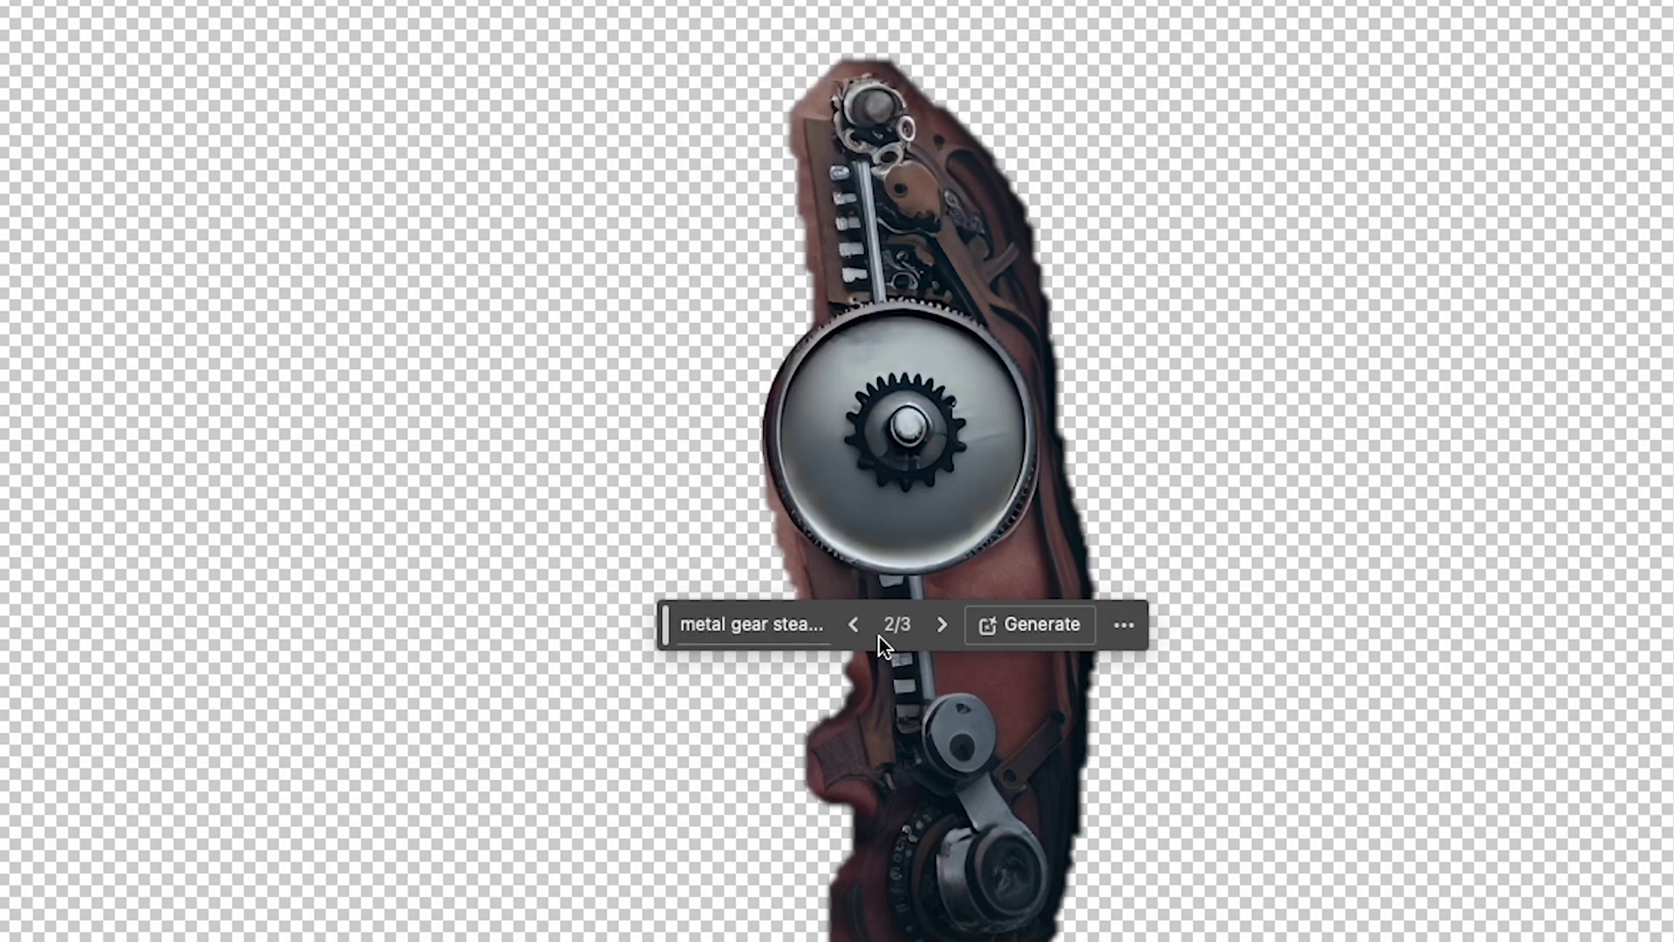
{"action": "left_click", "coordinate": [940, 625]}
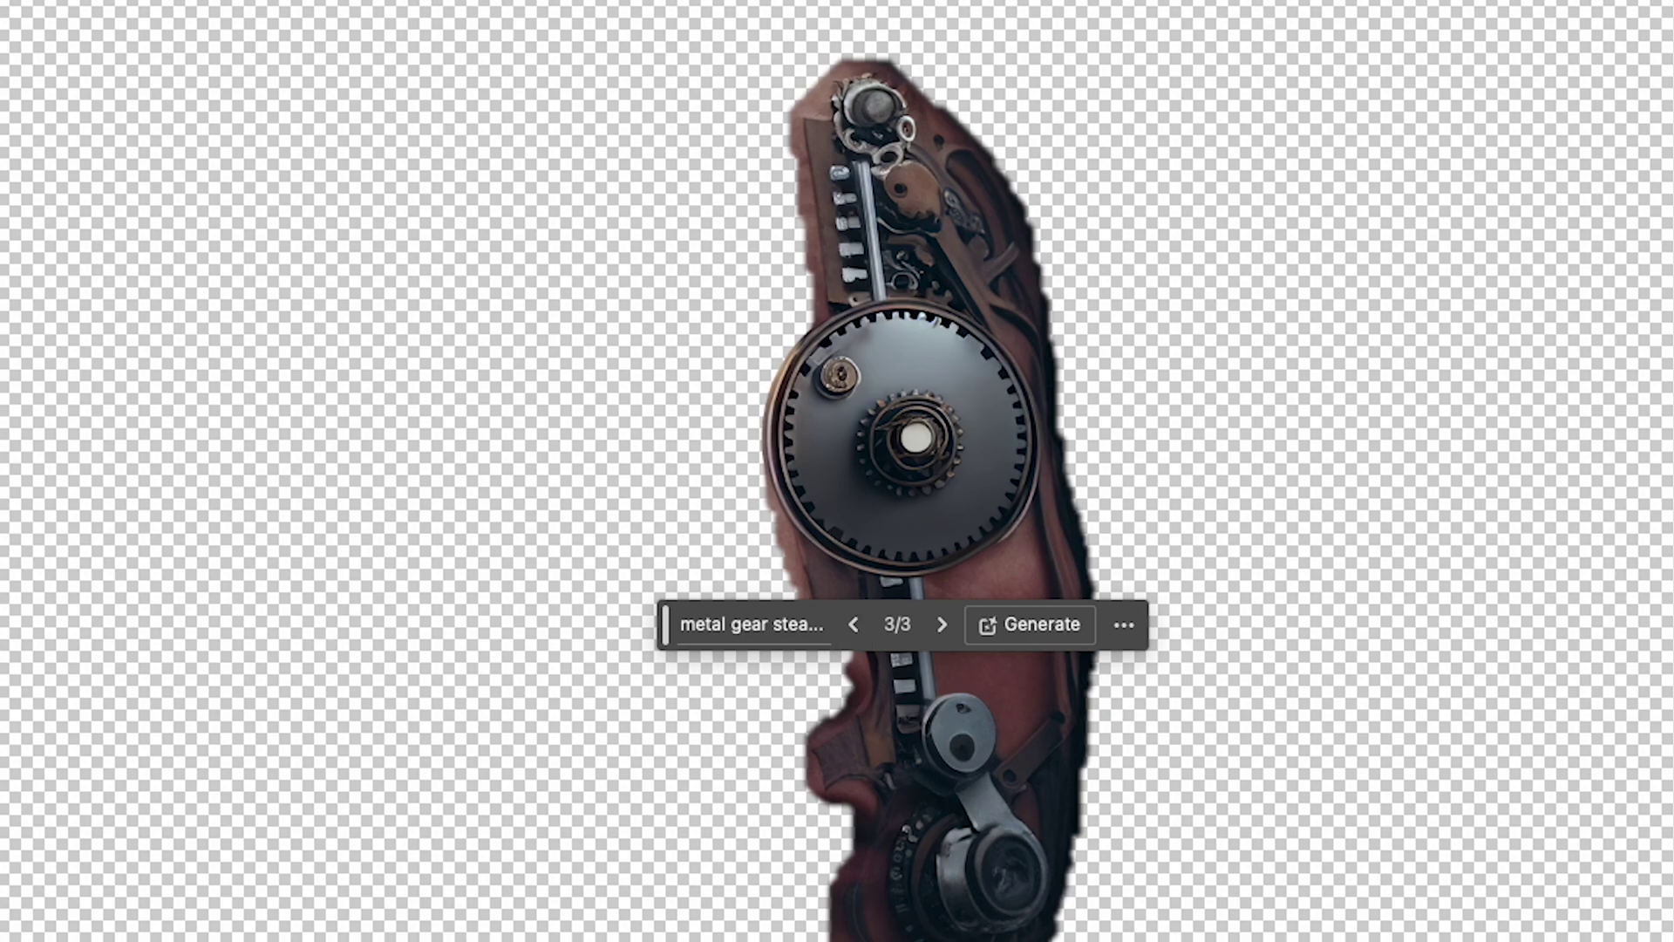
{"action": "key", "text": "ctrl+h"}
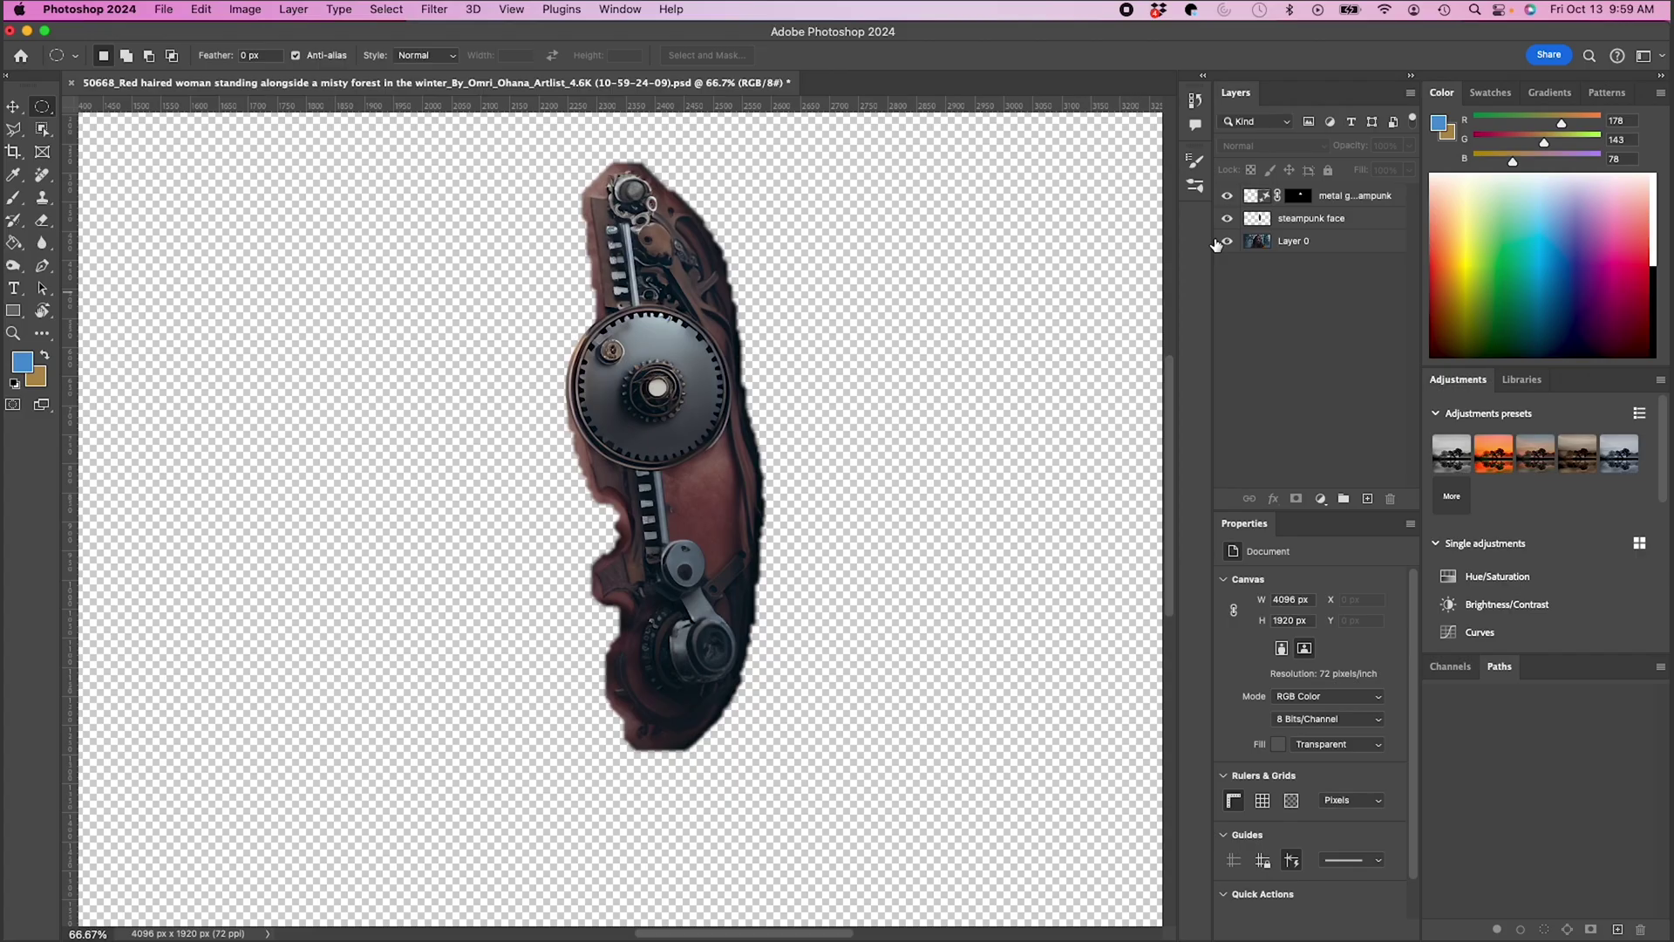
Hide Layer 0 to isolate the gears and reshape the gear layer with Curves.
{"action": "left_click", "coordinate": [1226, 242]}
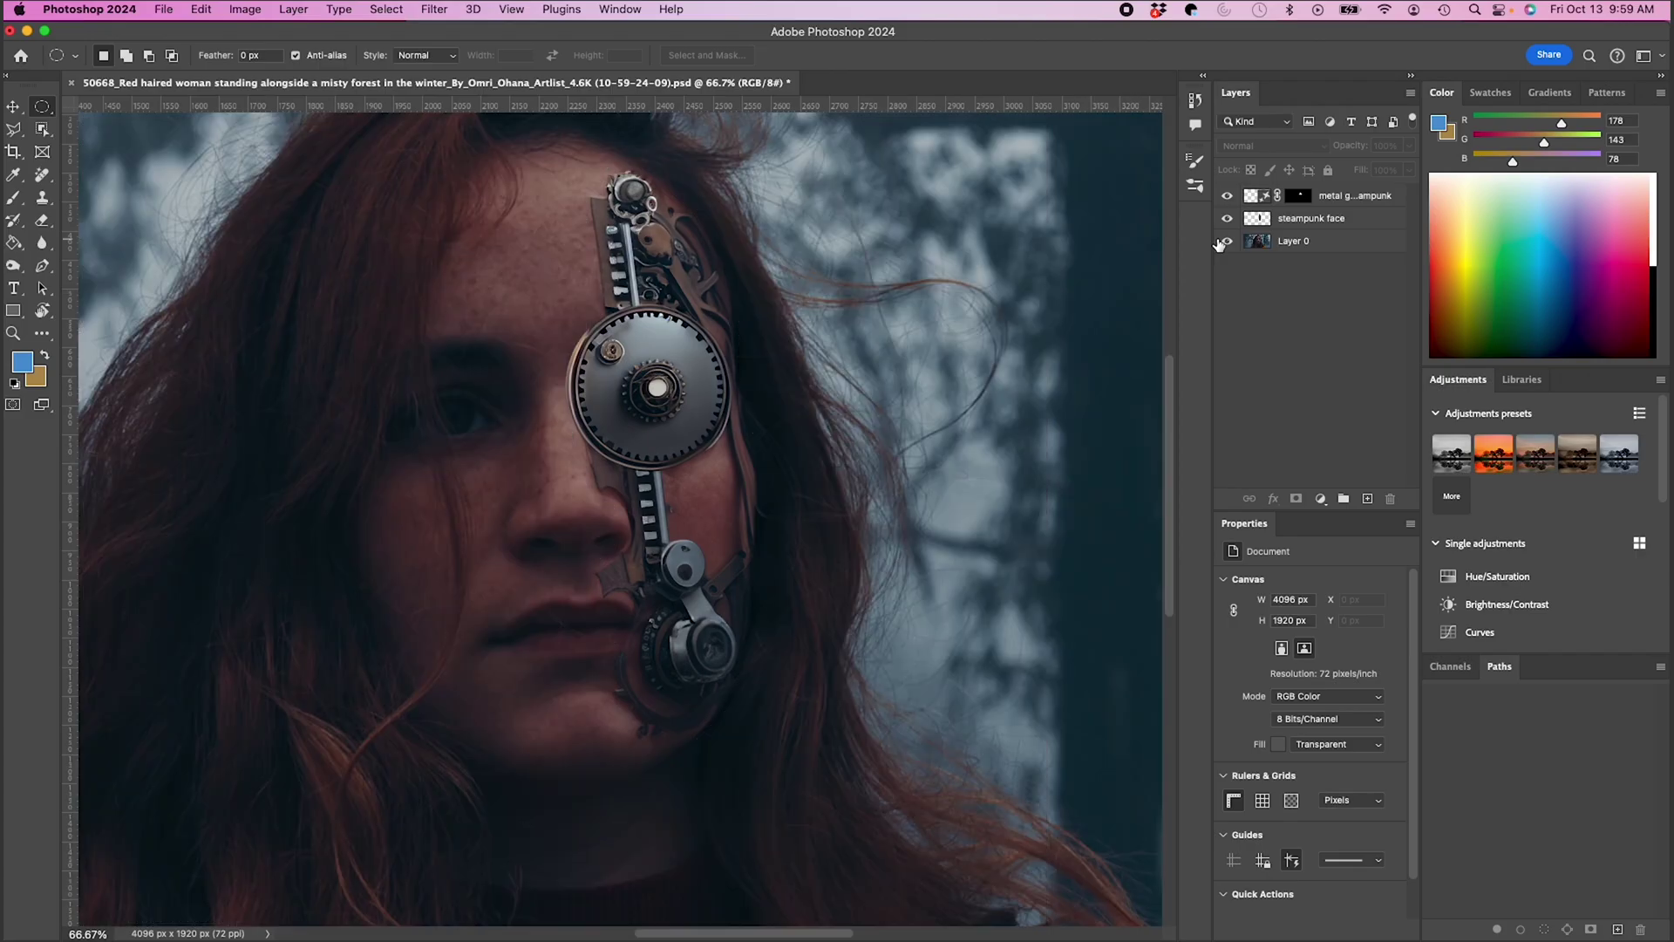
{"action": "left_click", "coordinate": [1221, 243]}
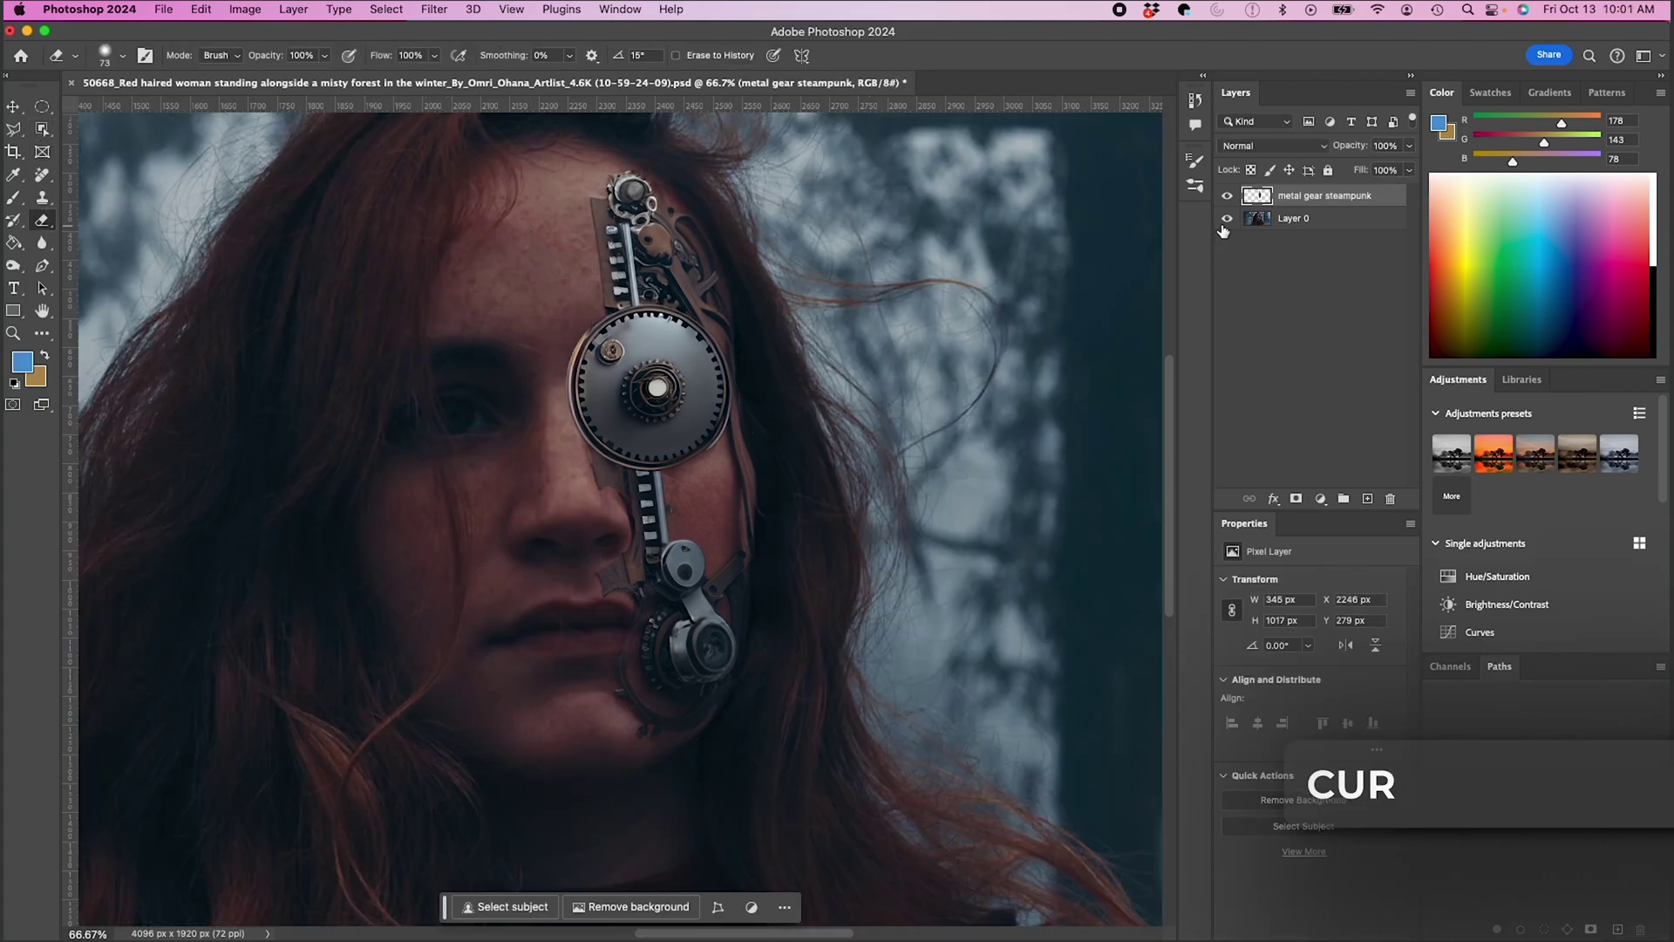
{"action": "left_click", "coordinate": [245, 9]}
{"action": "mouse_move", "coordinate": [288, 56]}
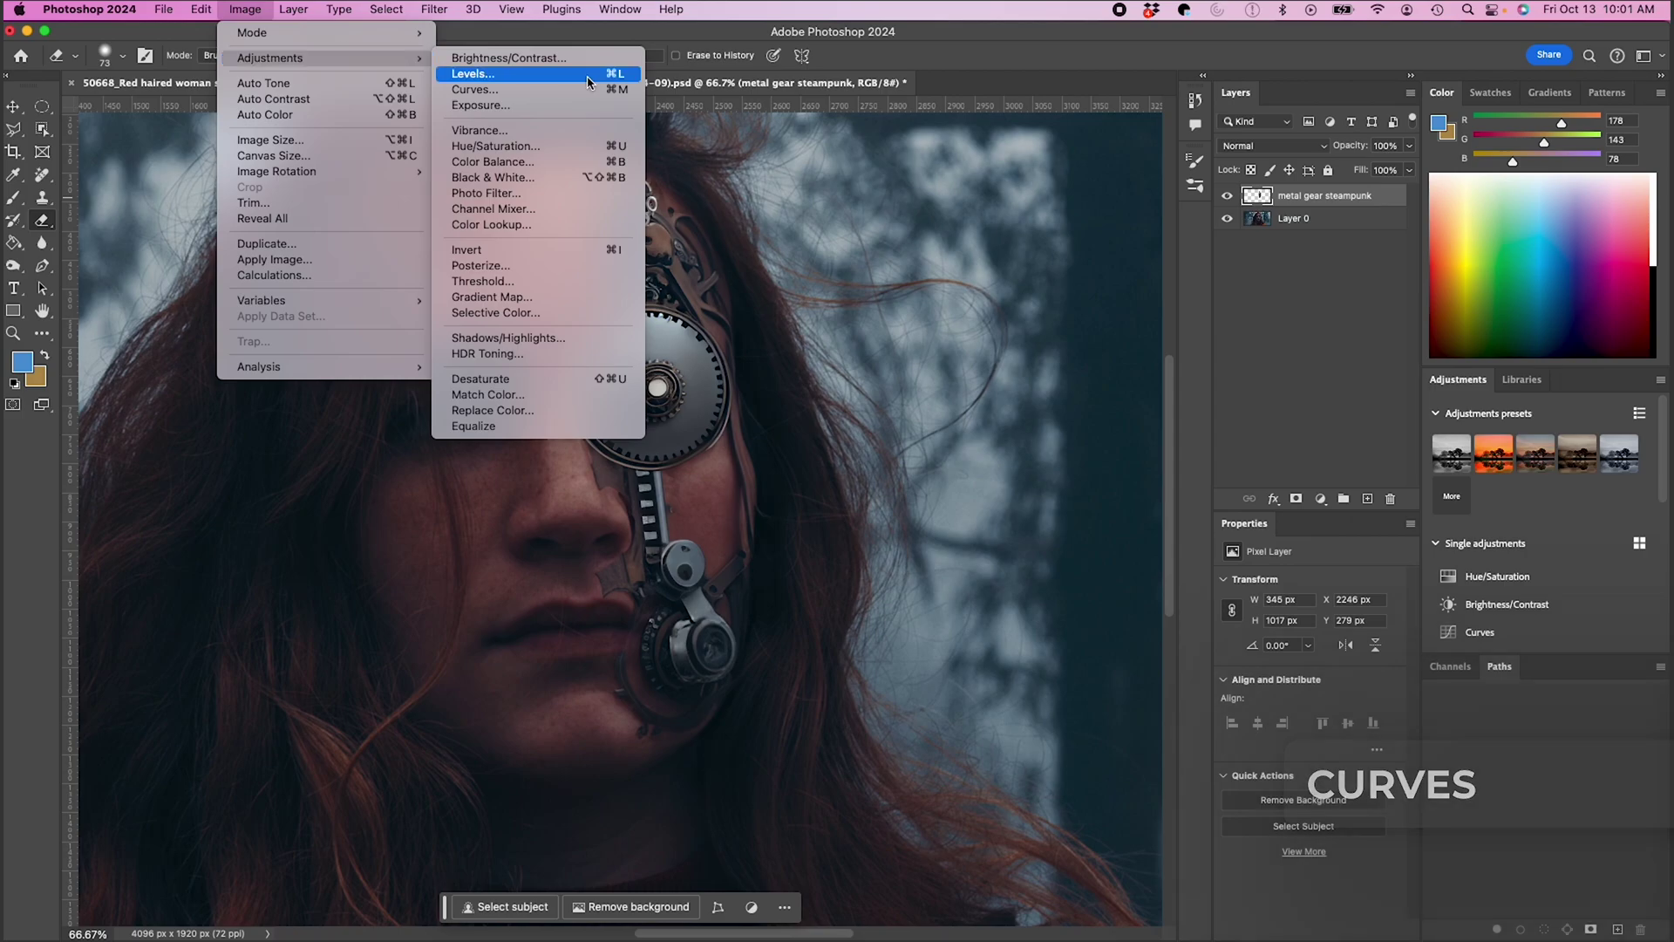
{"action": "left_click", "coordinate": [542, 94]}
{"action": "left_click_drag", "start_coordinate": [1126, 258], "coordinate": [1070, 321]}
{"action": "left_click", "coordinate": [1141, 246]}
{"action": "left_click_drag", "start_coordinate": [1154, 232], "coordinate": [1137, 244]}
{"action": "left_click", "coordinate": [1375, 186]}
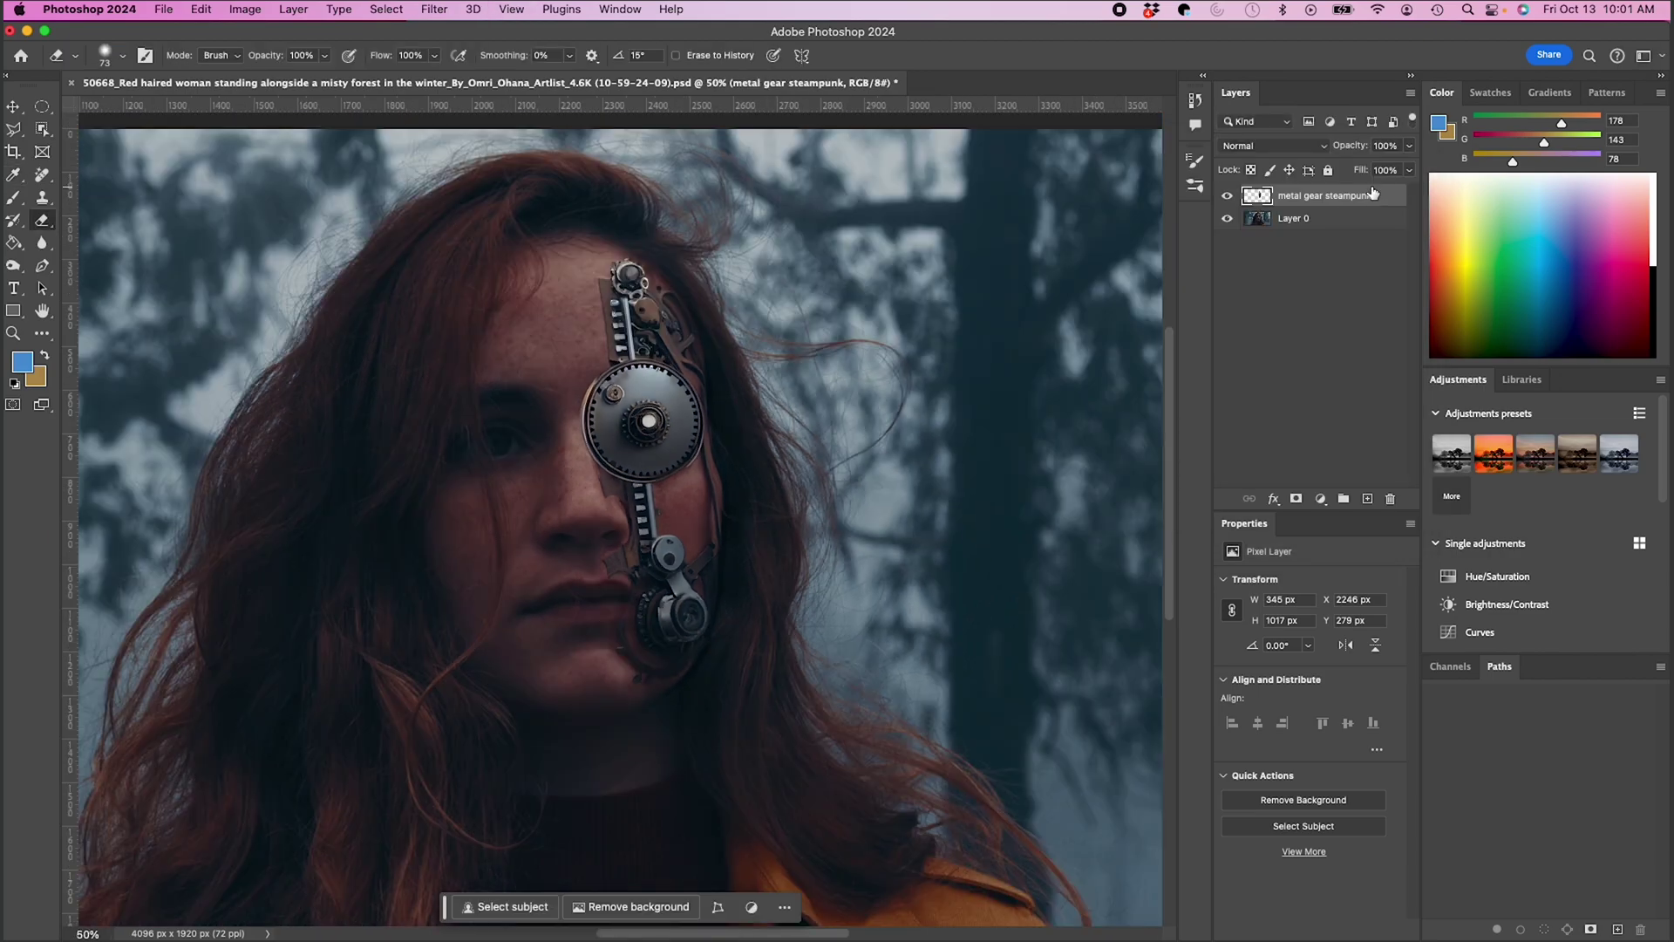
Increase the gear layer's contrast with Brightness/Contrast.
{"action": "left_click", "coordinate": [245, 9]}
{"action": "mouse_move", "coordinate": [270, 58]}
{"action": "left_click", "coordinate": [505, 63]}
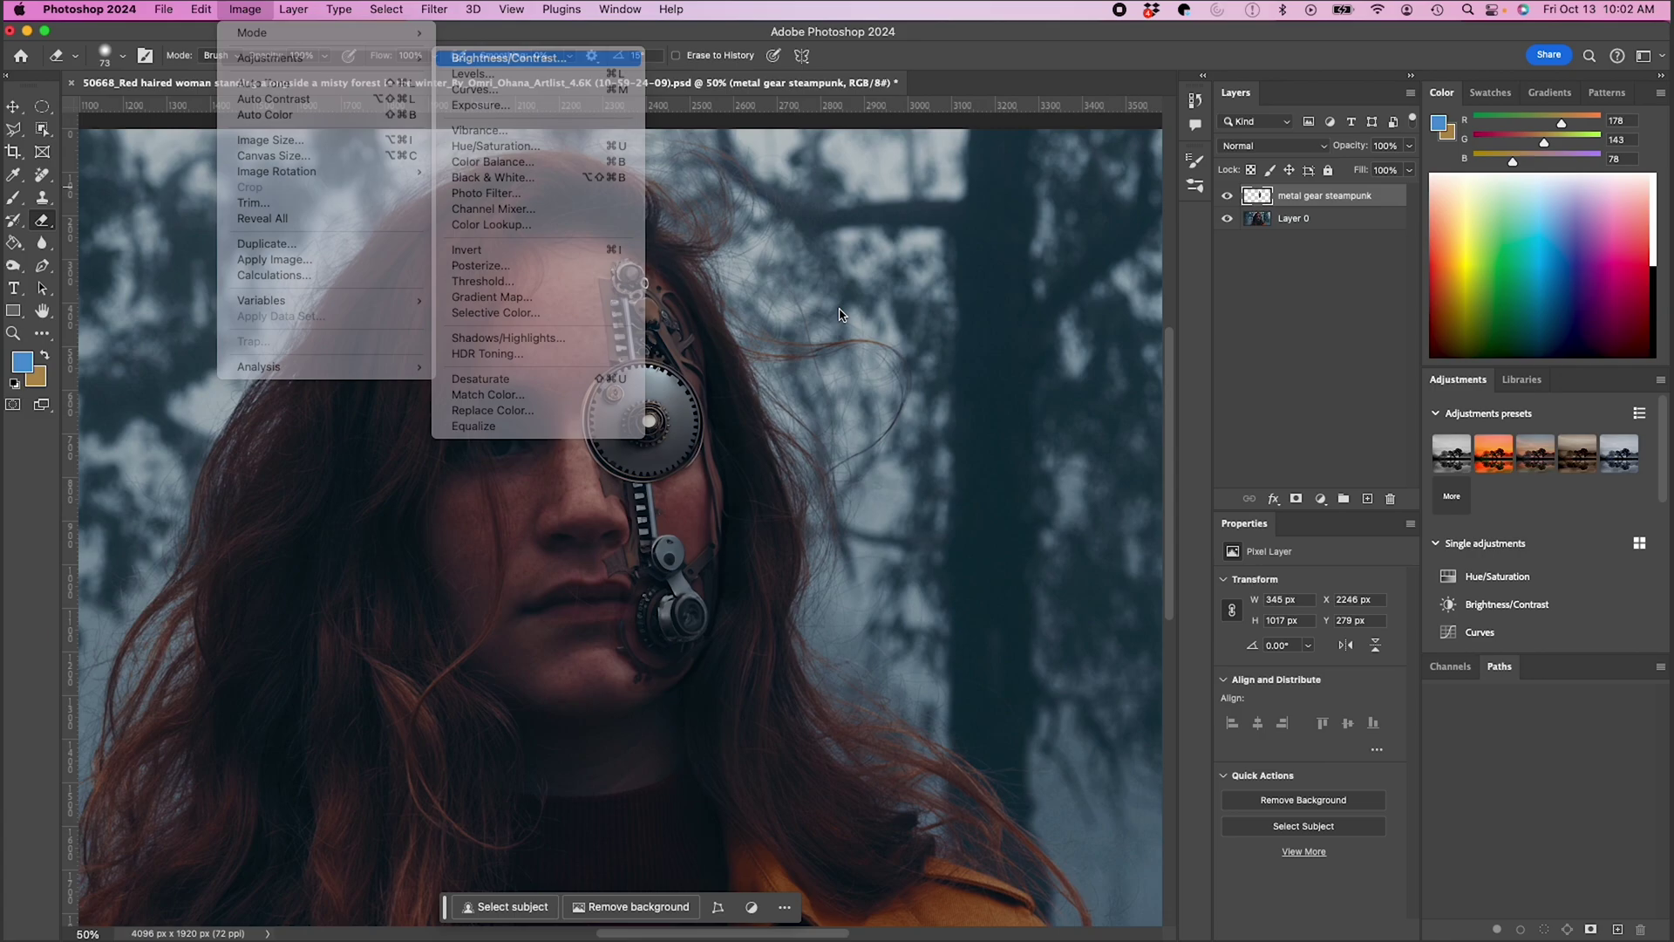
{"action": "left_click_drag", "start_coordinate": [664, 273], "coordinate": [689, 273]}
{"action": "left_click", "coordinate": [816, 212]}
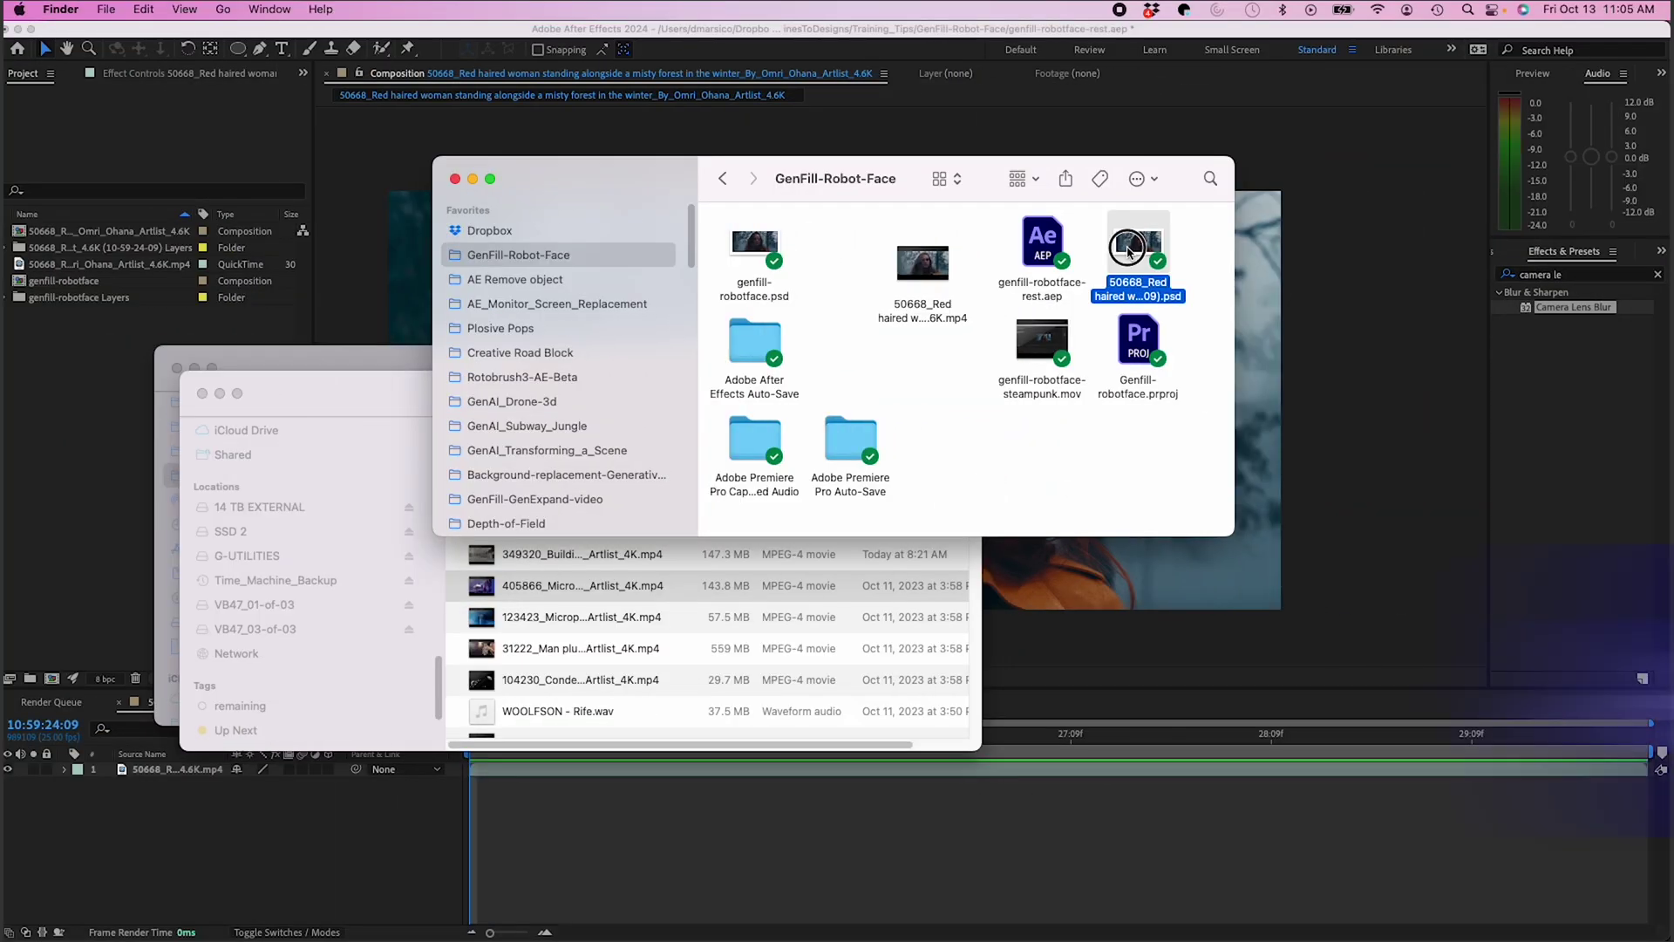
Import the gear-face PSD as a composition and layer it over the footage in the timeline.
{"action": "left_click_drag", "start_coordinate": [1121, 253], "coordinate": [103, 436]}
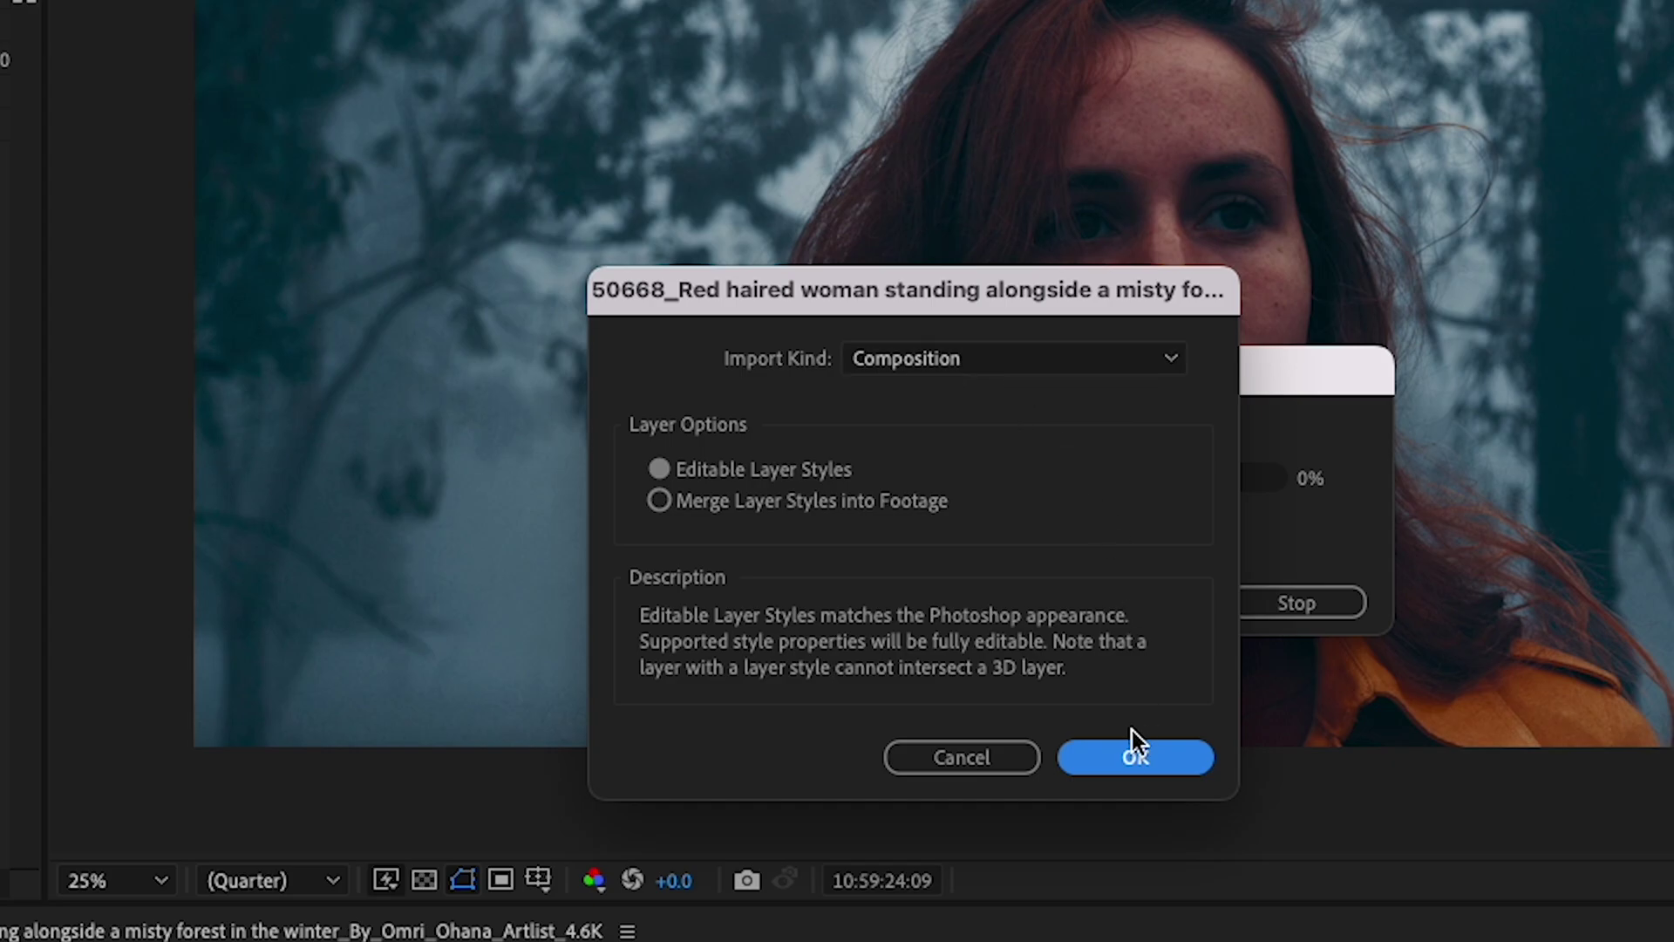
{"action": "left_click", "coordinate": [1121, 756]}
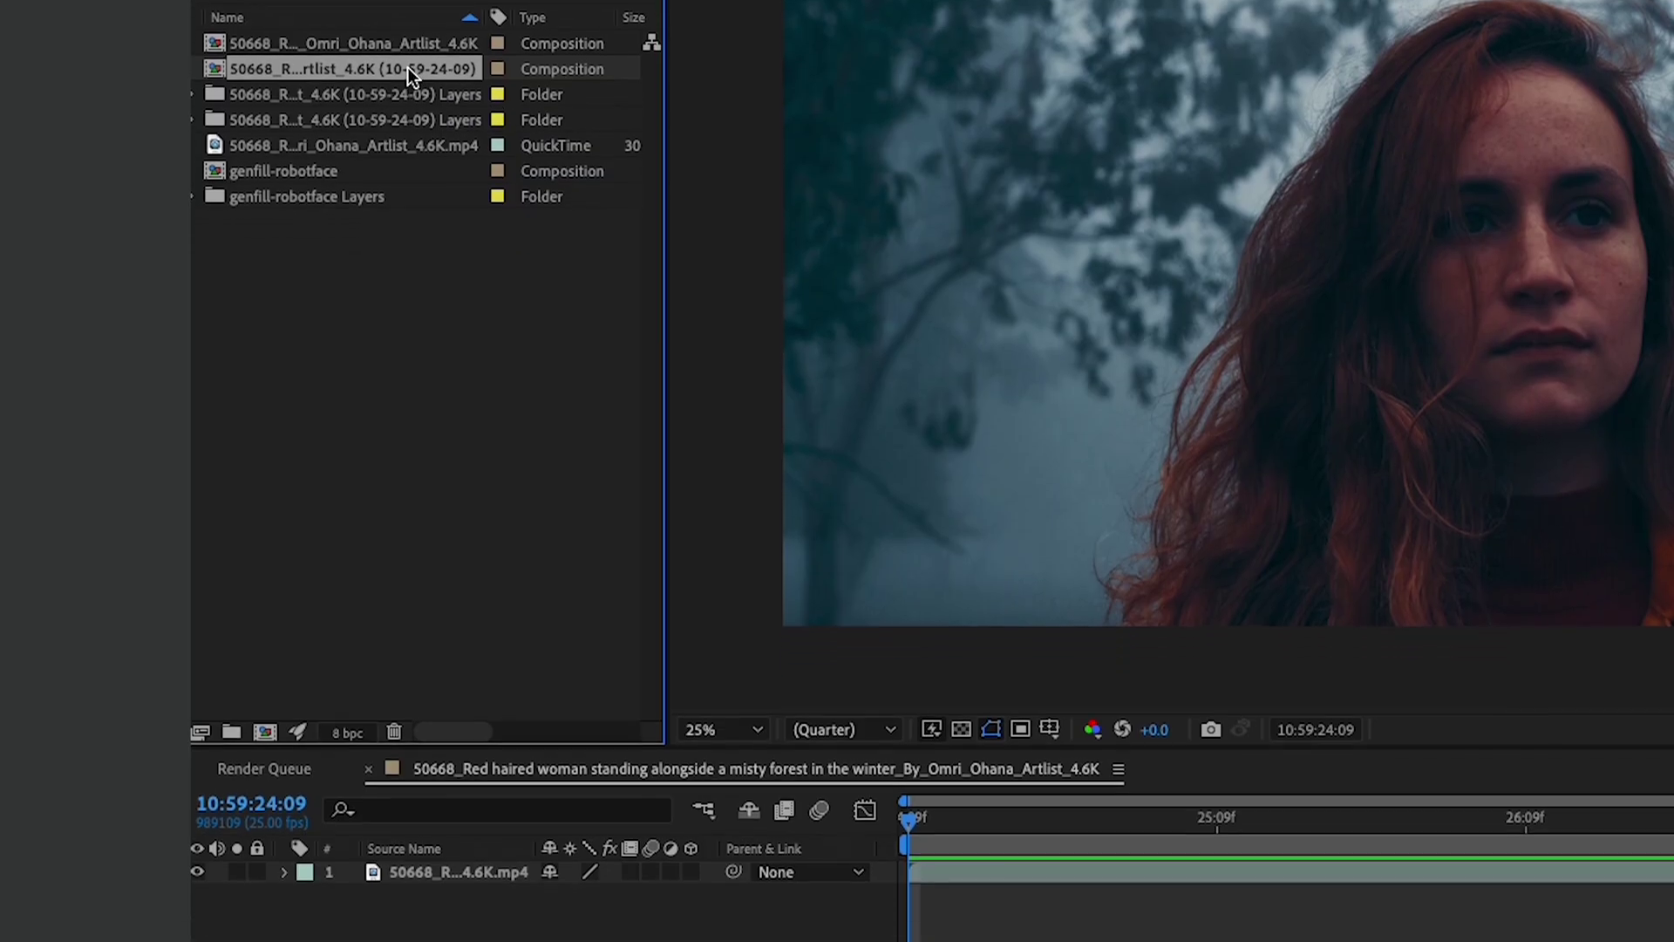
{"action": "left_click_drag", "start_coordinate": [407, 67], "coordinate": [425, 585]}
{"action": "left_click_drag", "start_coordinate": [424, 583], "coordinate": [425, 584]}
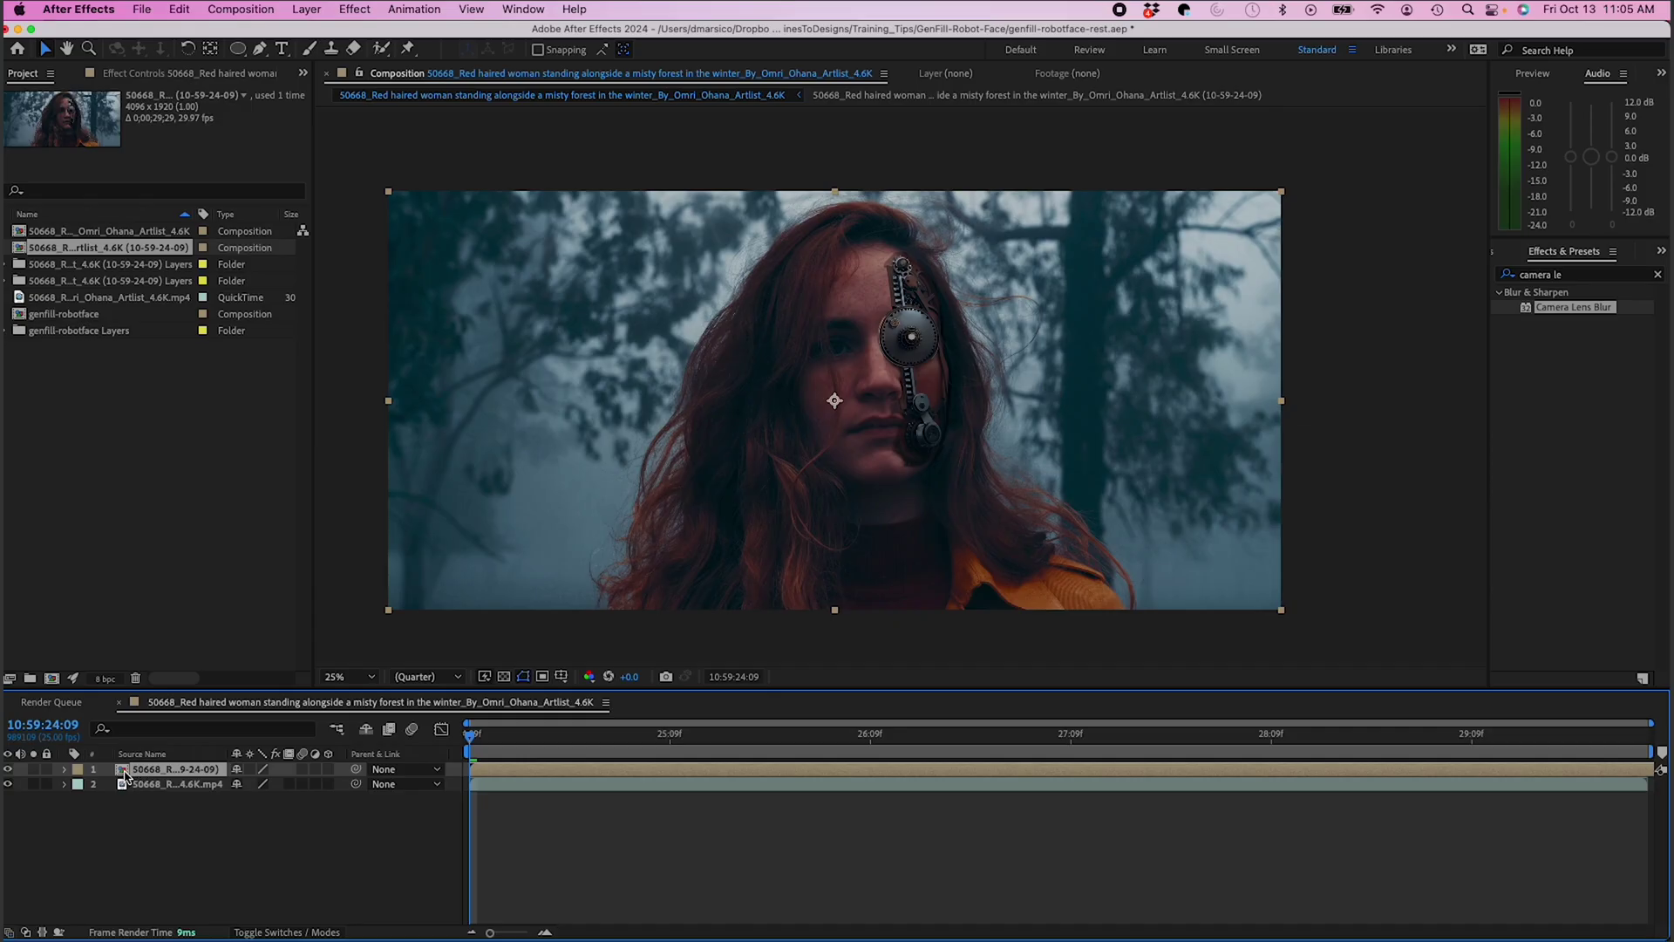
Hide Layer 0 inside the PSD composition, then return to the main composition.
{"action": "double_click", "coordinate": [125, 774]}
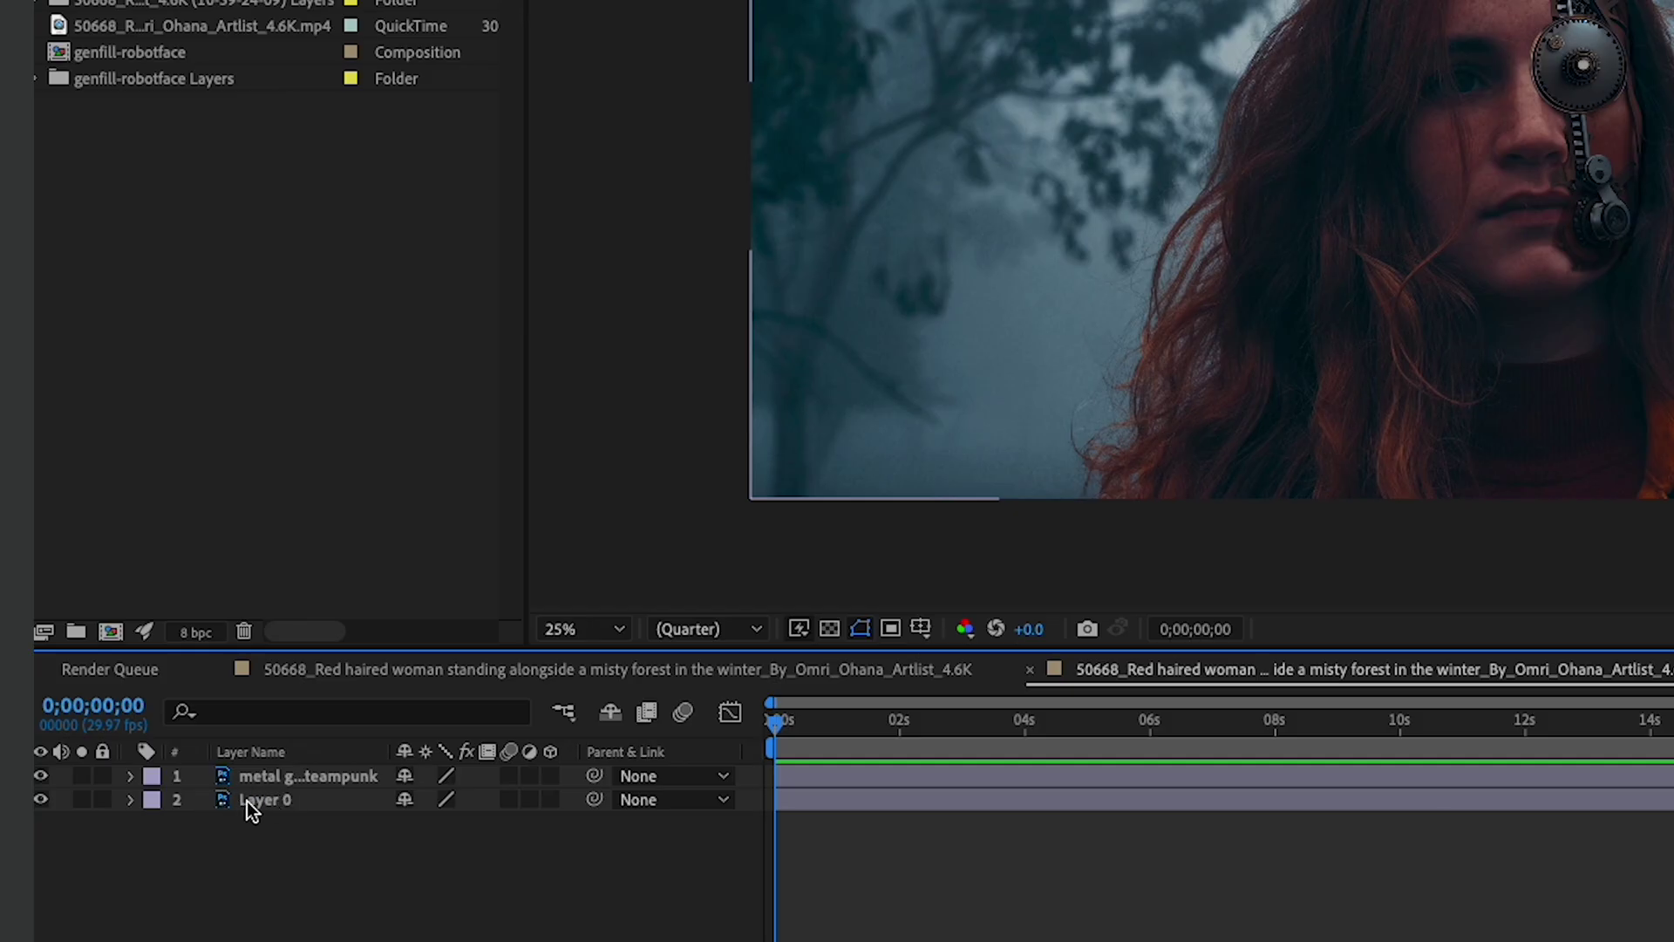
{"action": "left_click", "coordinate": [266, 801]}
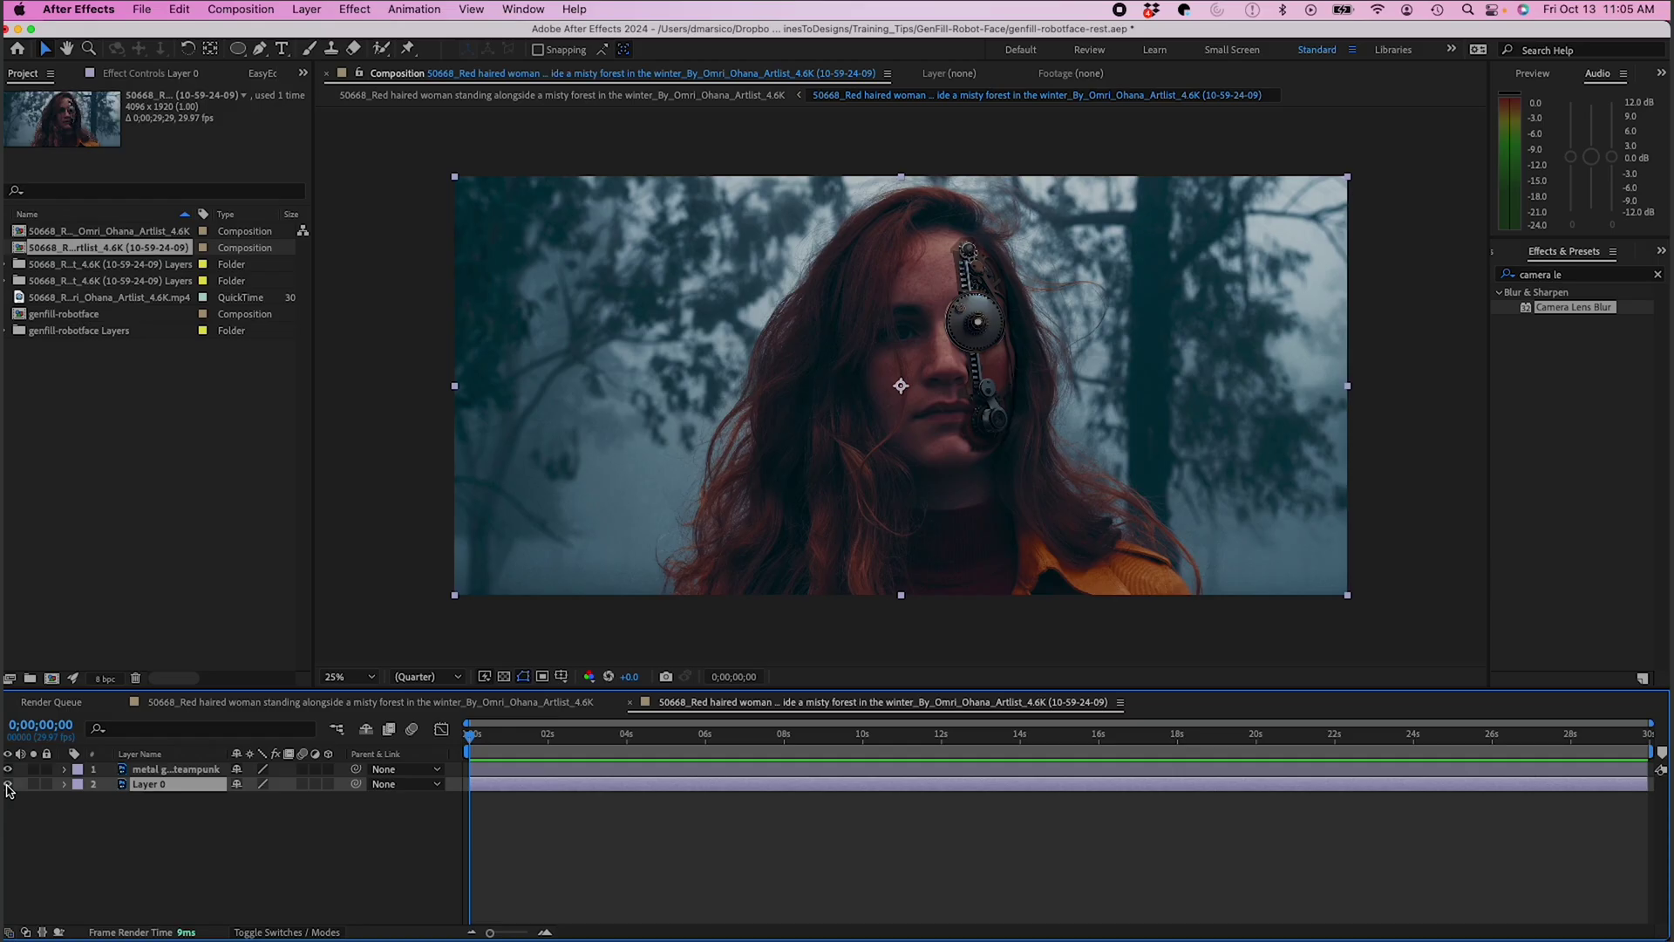
{"action": "left_click", "coordinate": [41, 799]}
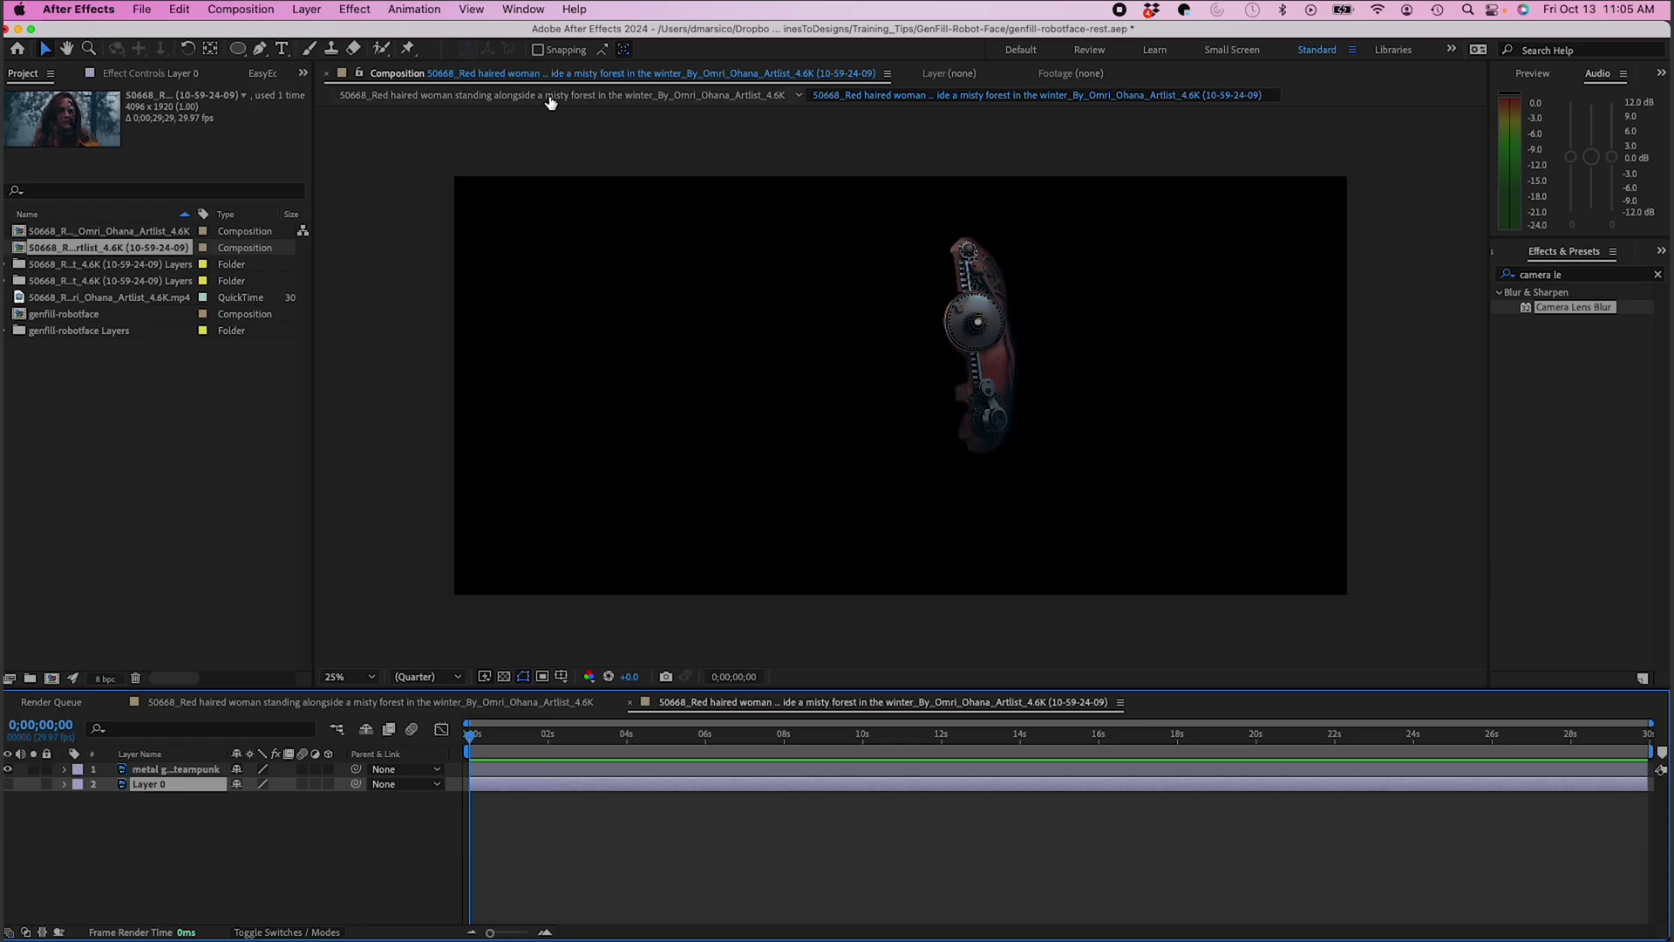
{"action": "scroll", "coordinate": [871, 344], "scroll_direction": "up", "scroll_amount": 4}
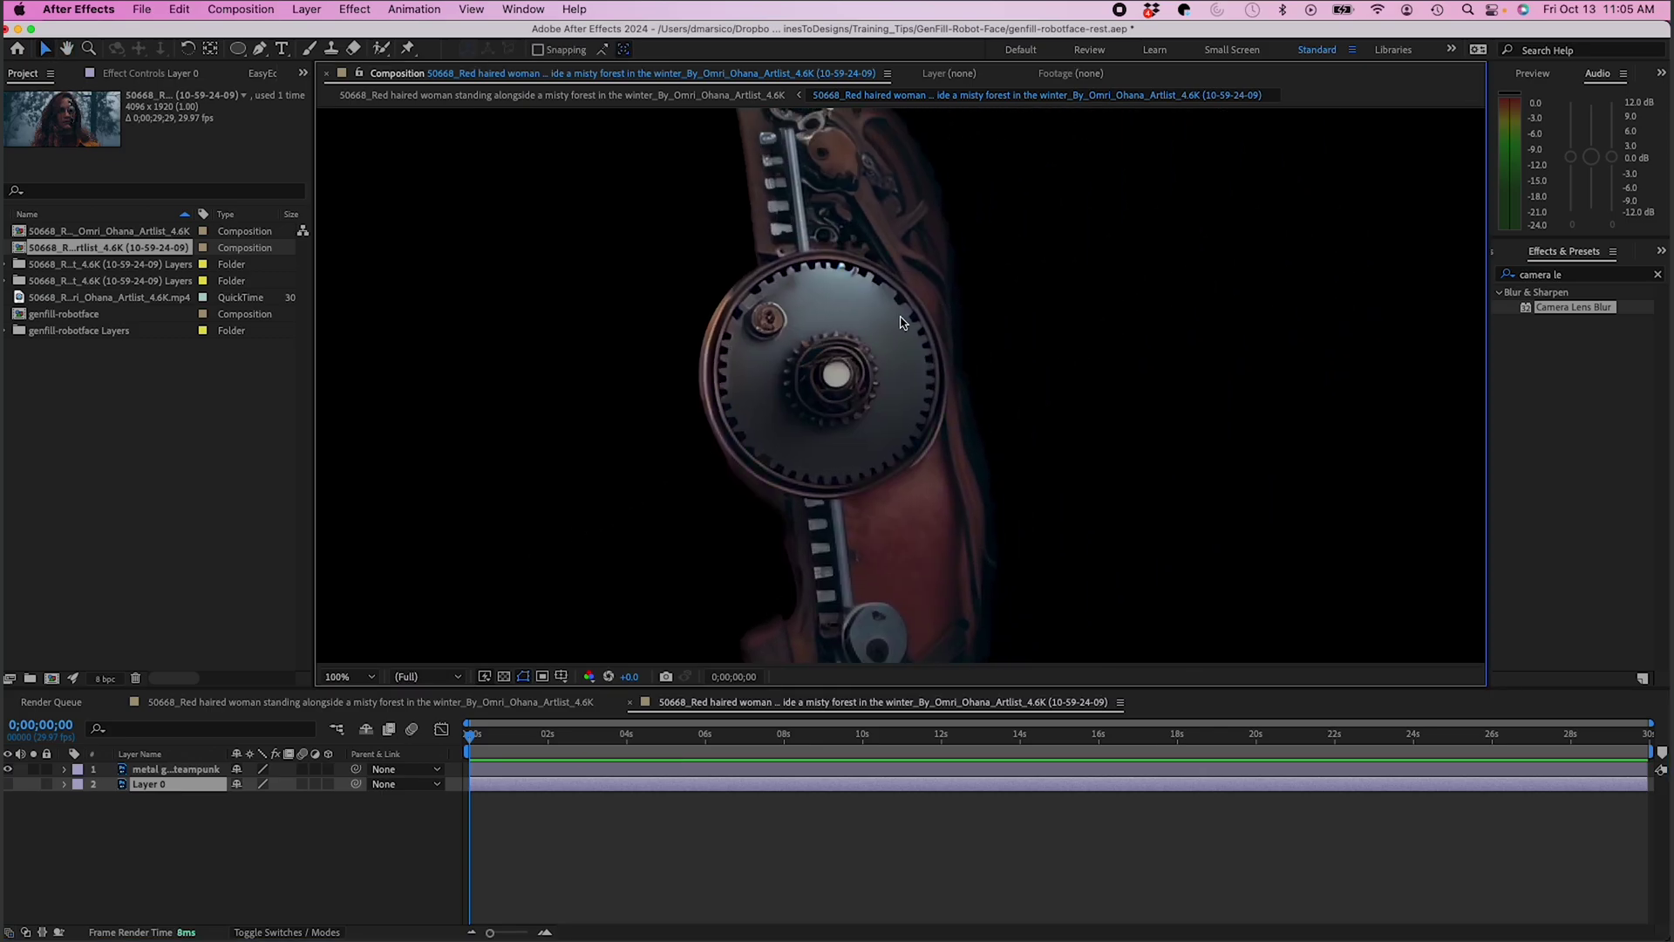
{"action": "left_click", "coordinate": [531, 94]}
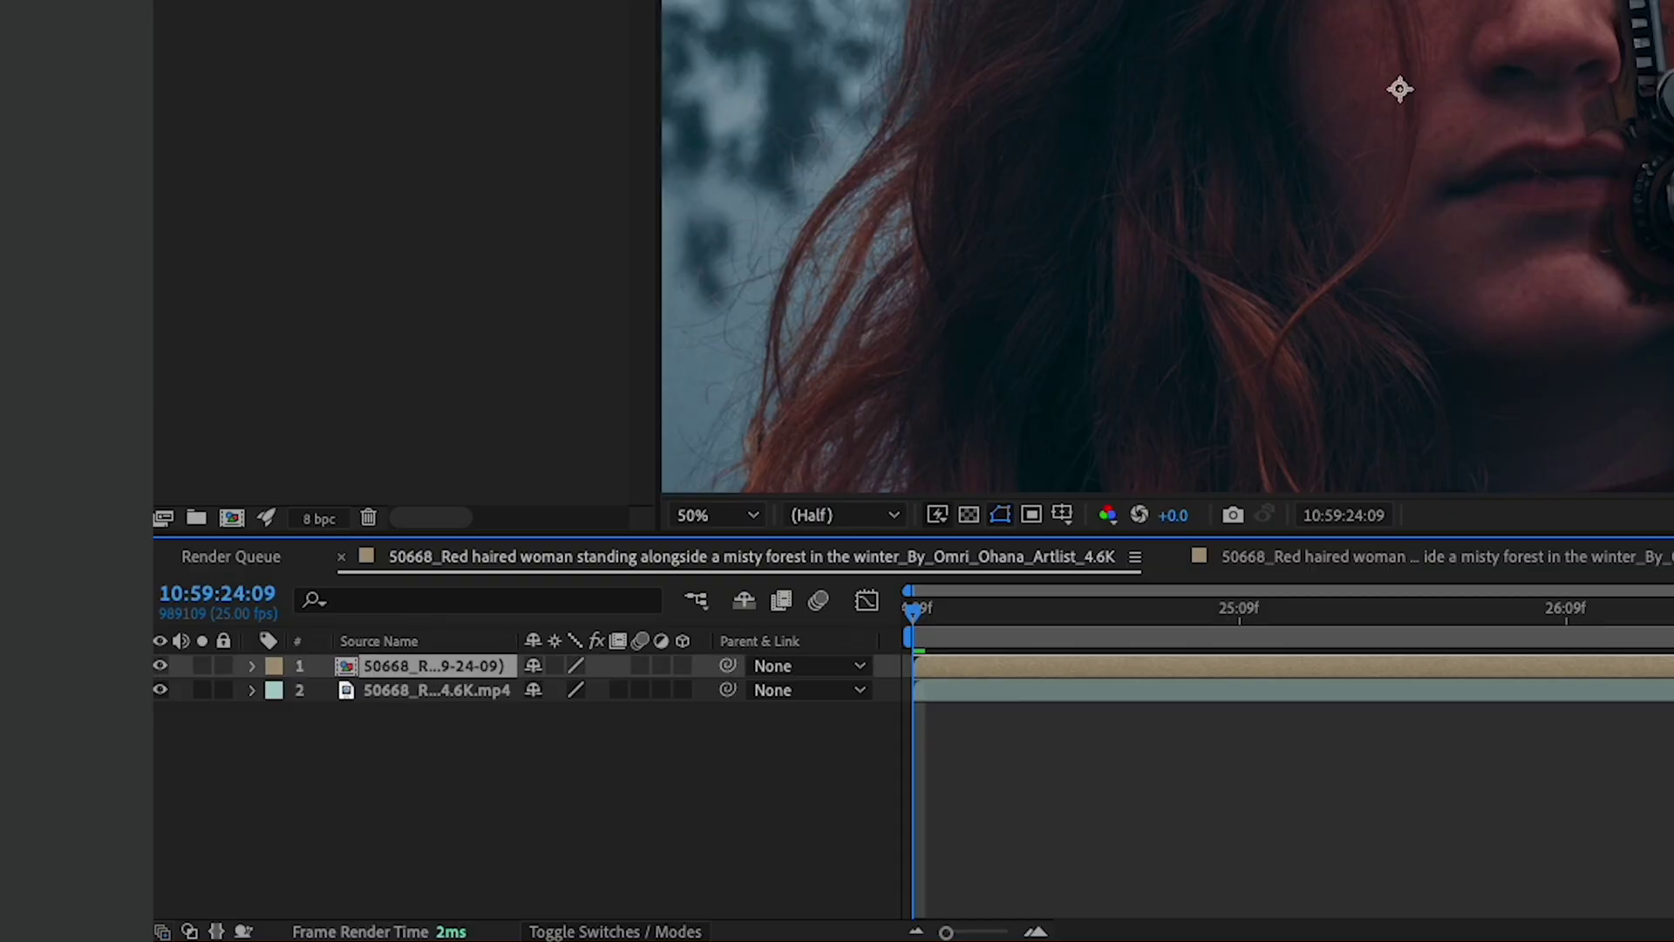
Add Track in Boris FX Mocha to the red-haired woman's footage and launch Mocha AE.
{"action": "left_click", "coordinate": [403, 689]}
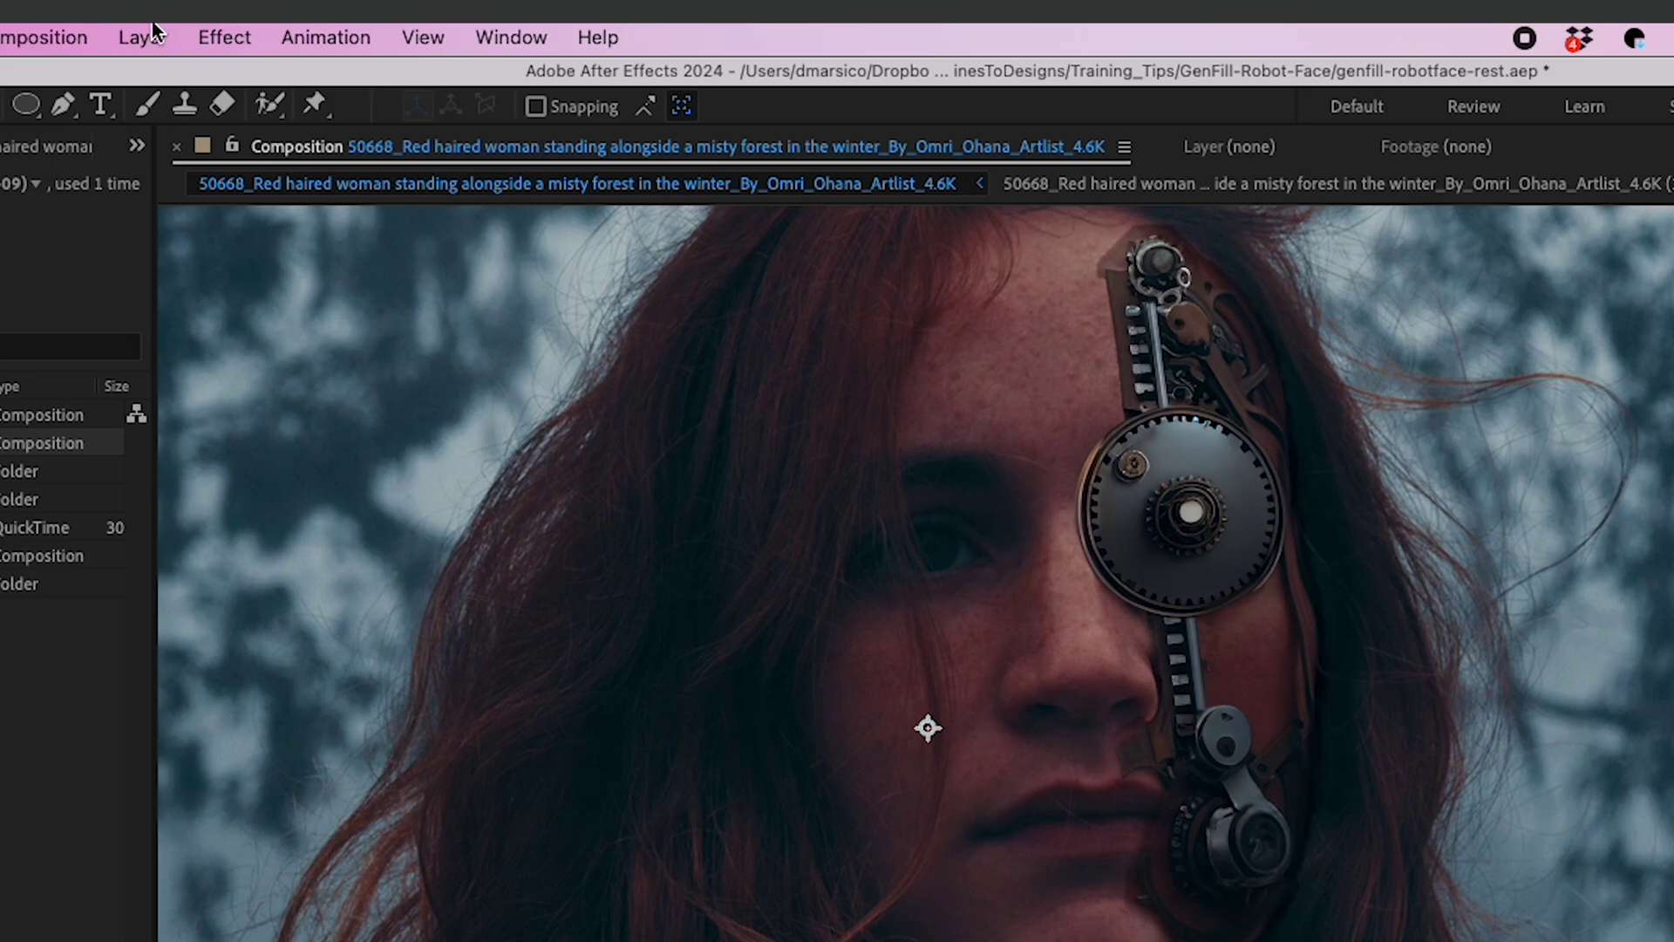
{"action": "left_click", "coordinate": [283, 36]}
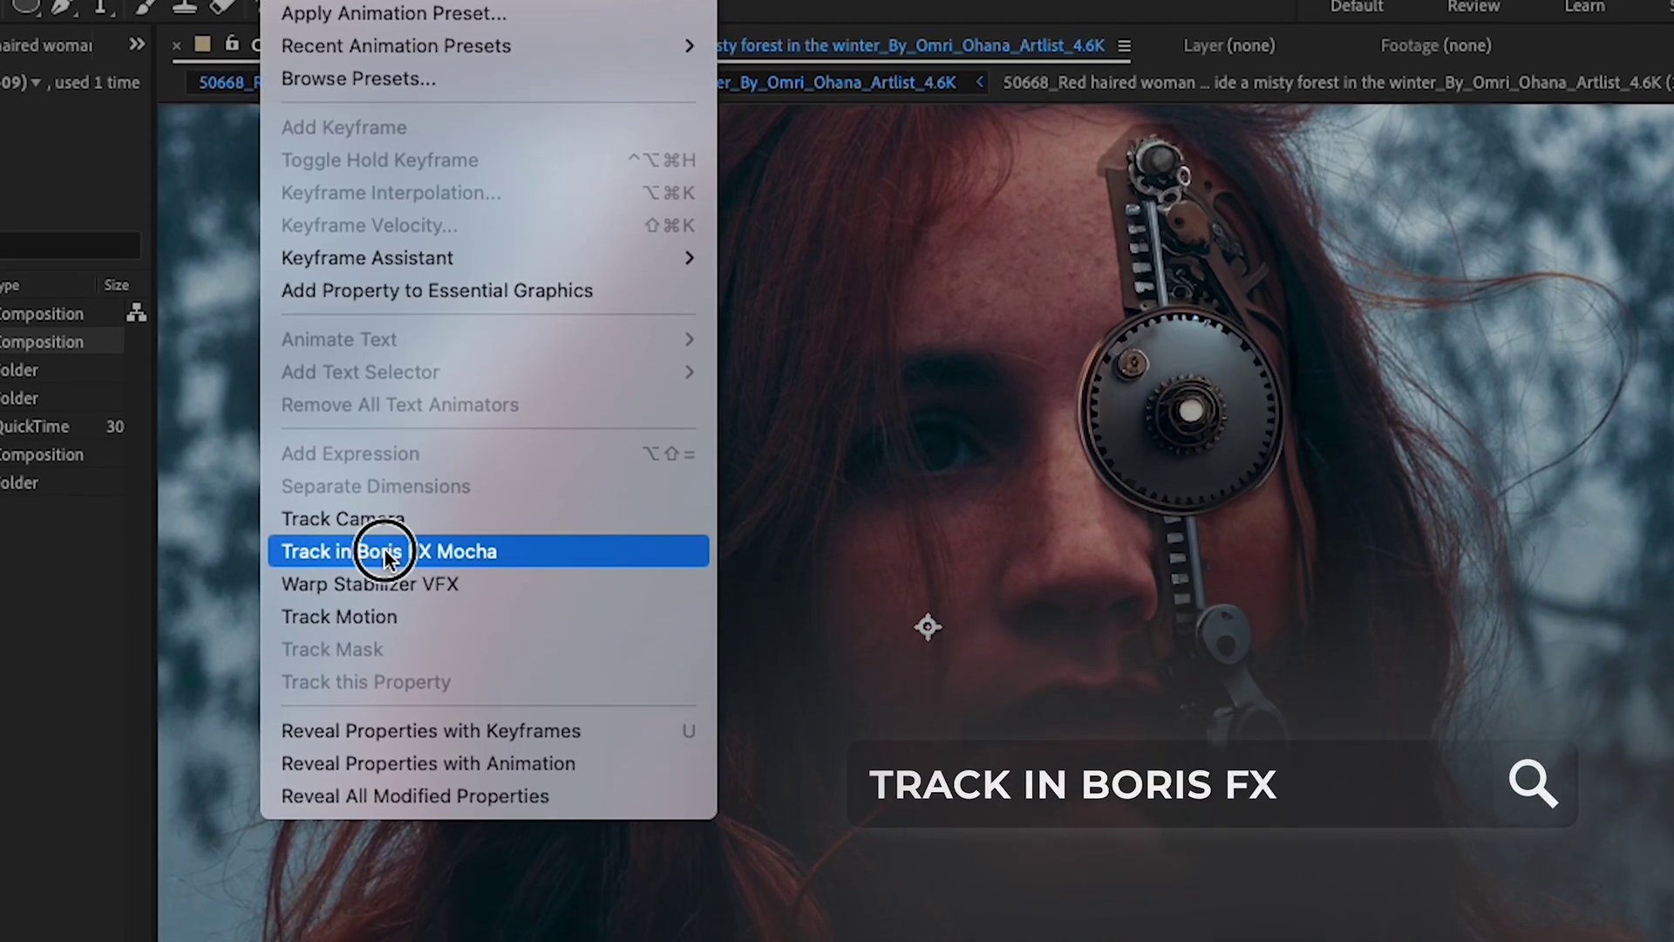
{"action": "left_click", "coordinate": [387, 645]}
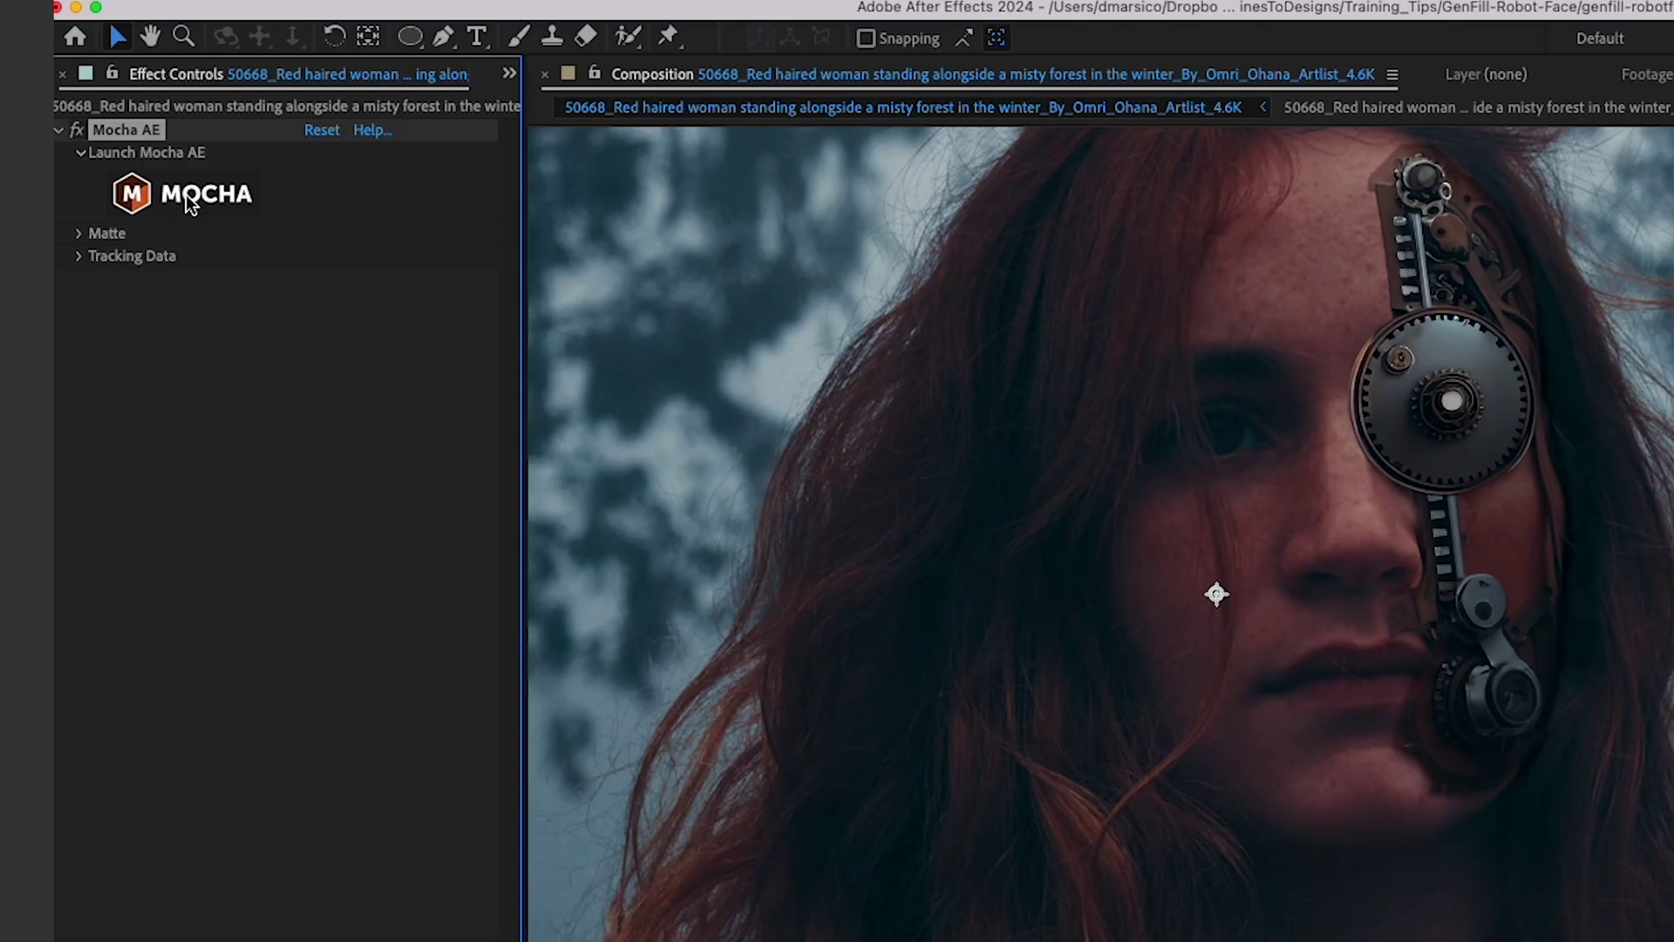
{"action": "left_click", "coordinate": [186, 196]}
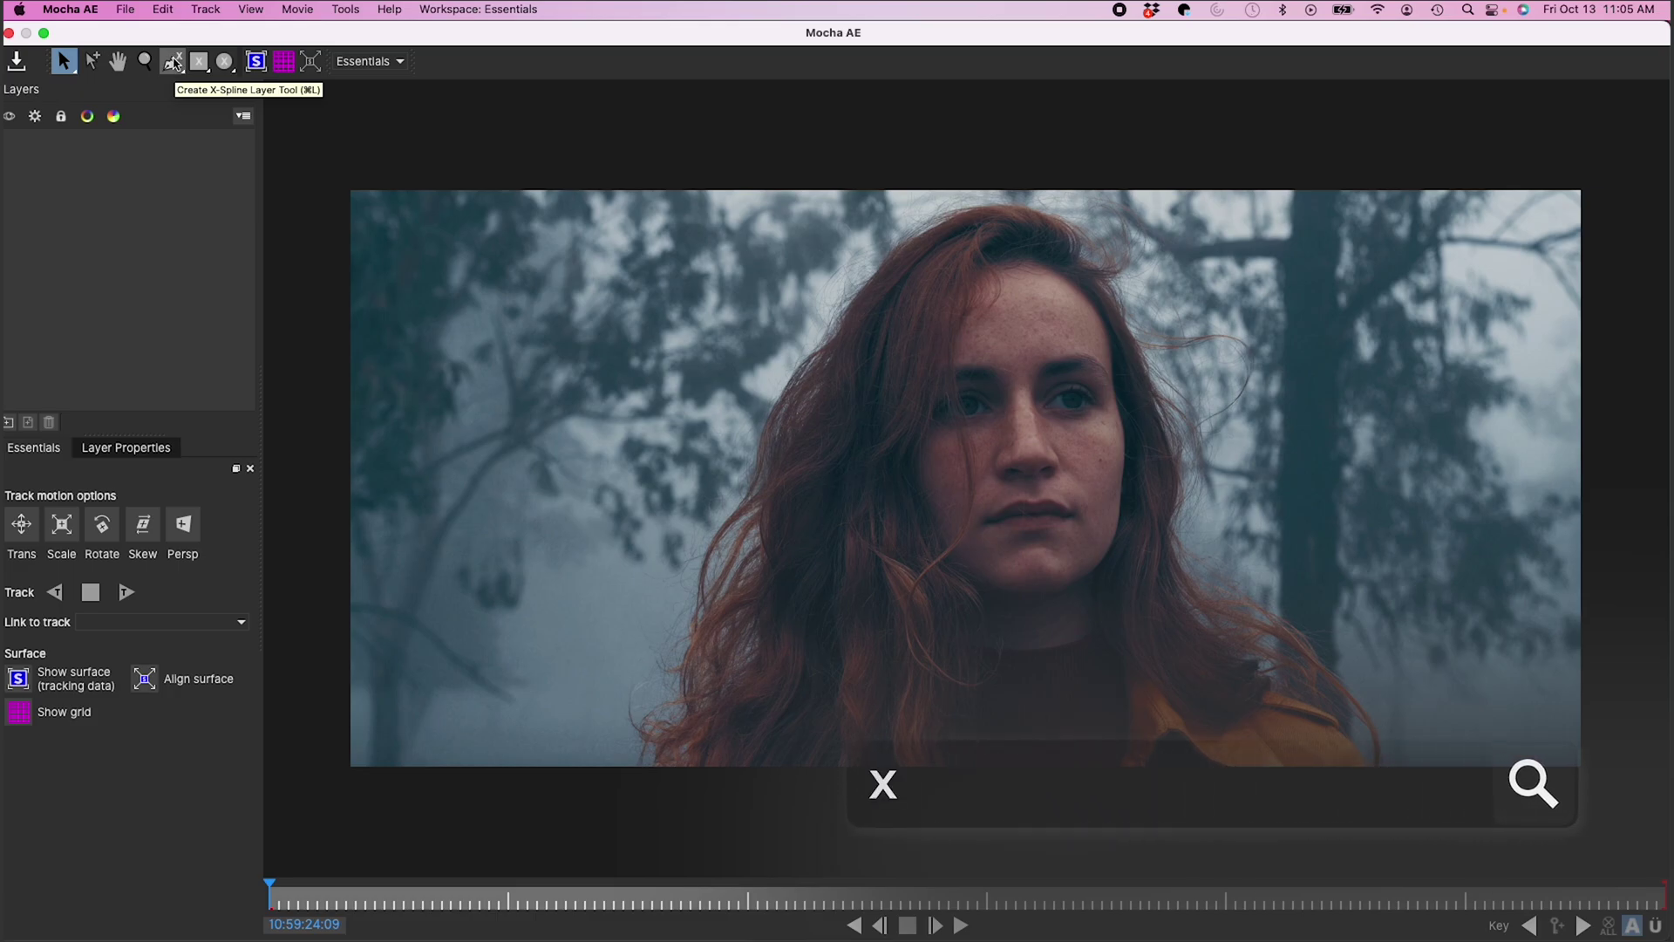
Draw an X-Spline face shape and align its tracking surface to the frame edges.
{"action": "left_click", "coordinate": [175, 61]}
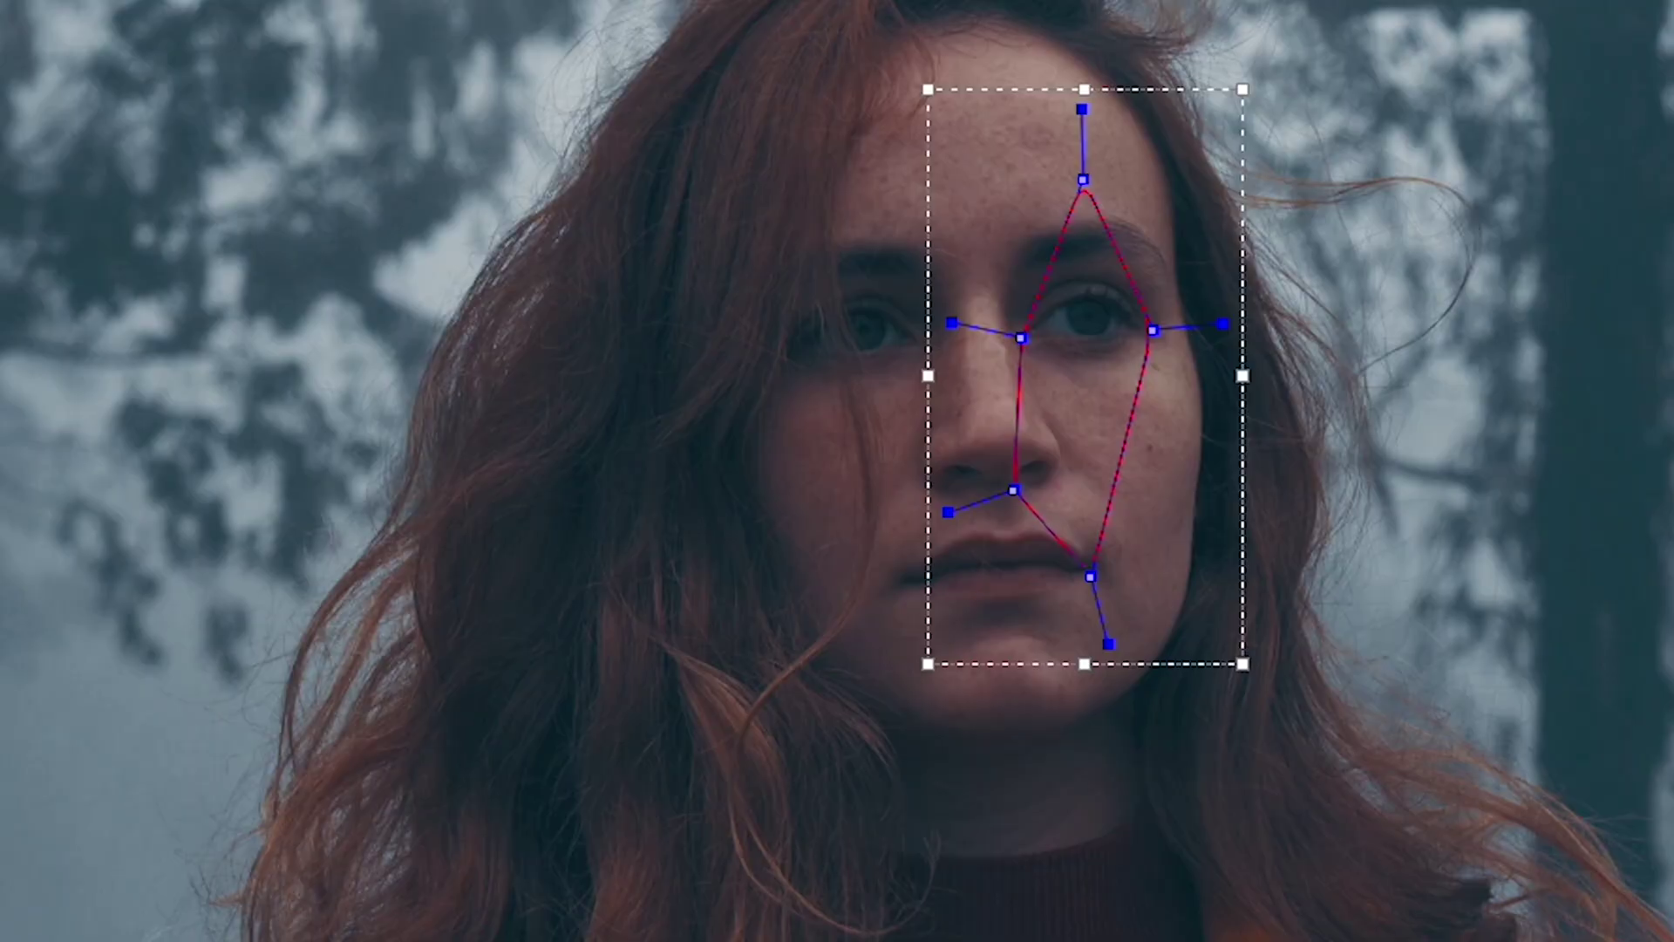
{"action": "left_click", "coordinate": [178, 661]}
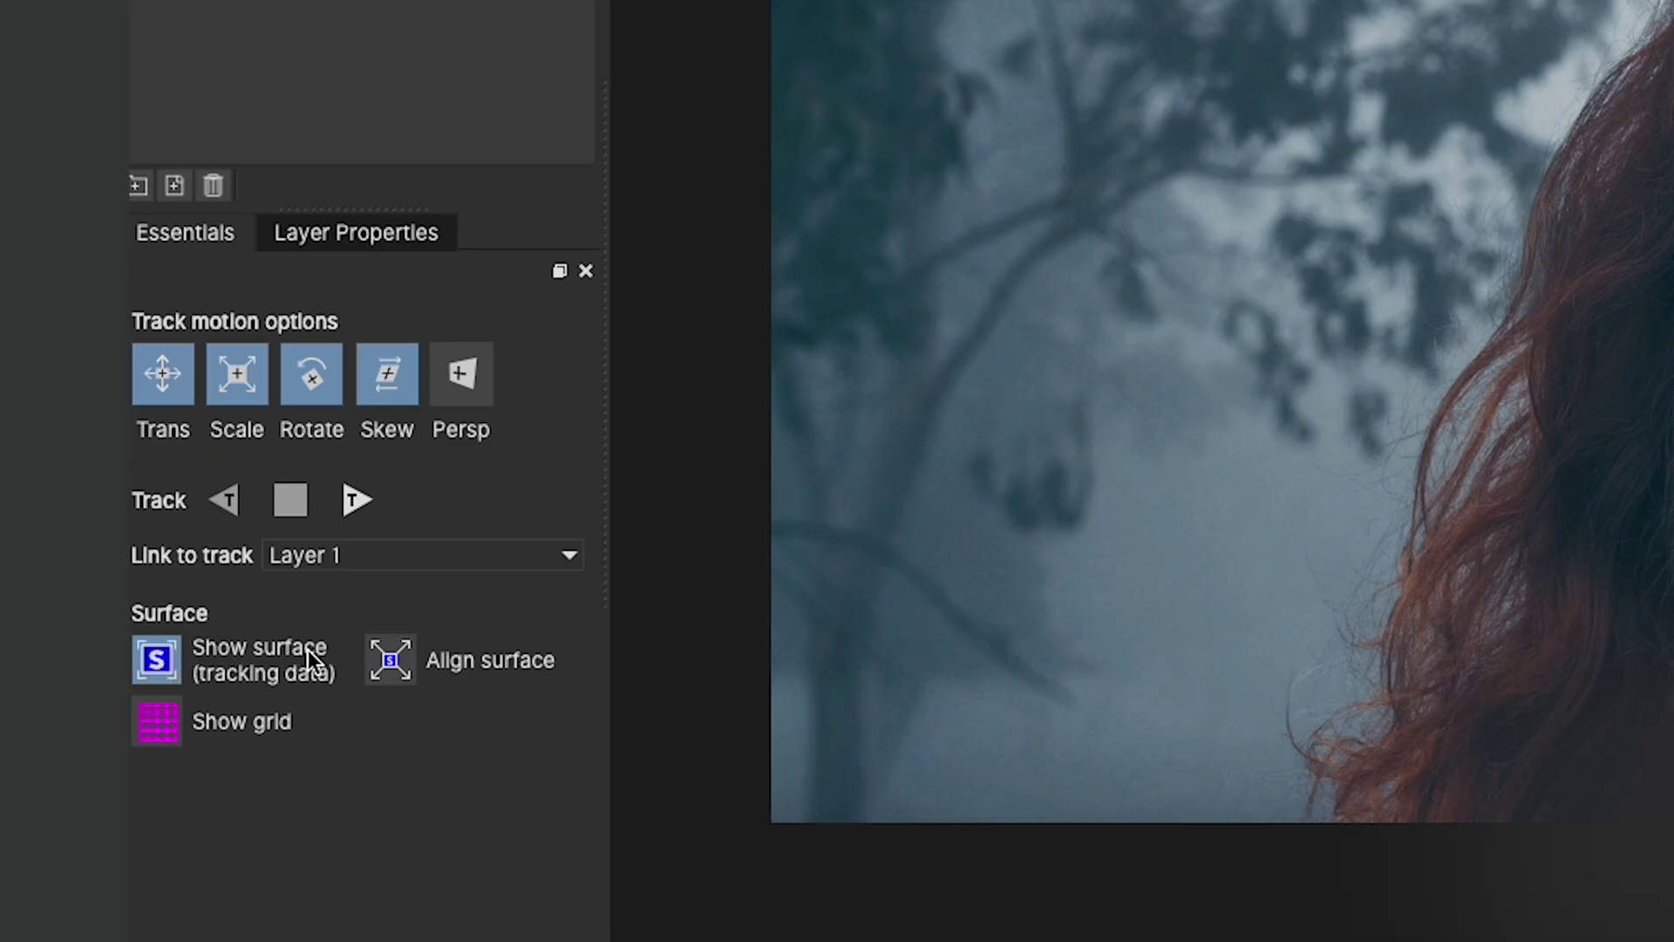
{"action": "left_click", "coordinate": [392, 661]}
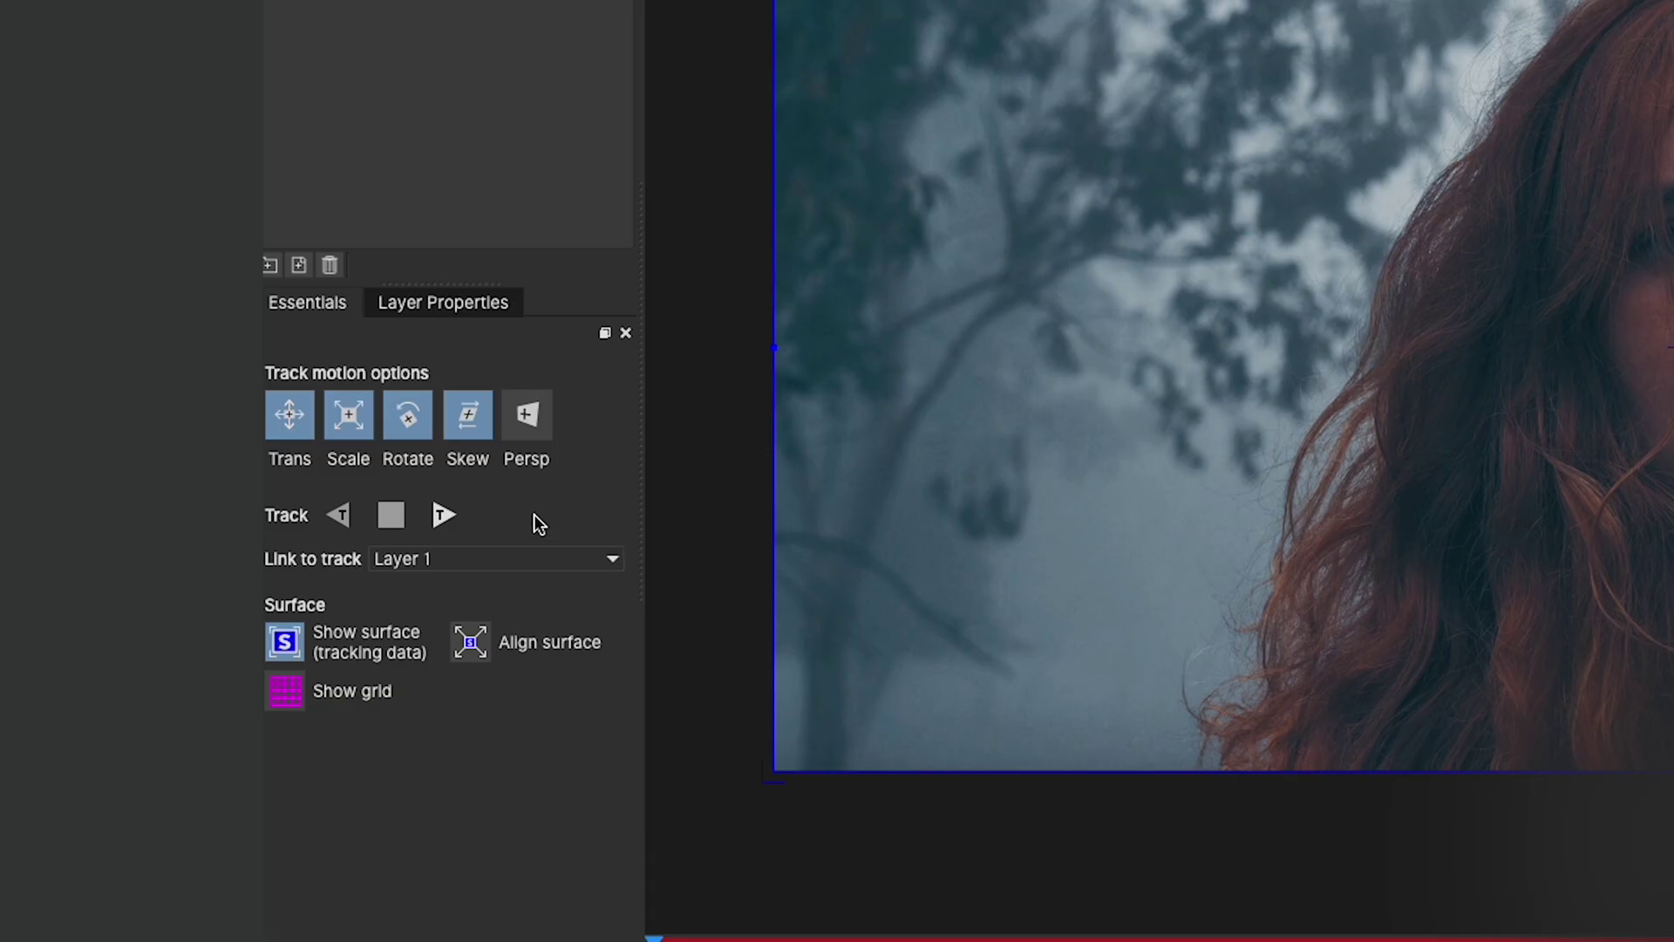
Track the face shape forward through the clip, save the project, and close Mocha.
{"action": "left_click", "coordinate": [126, 593]}
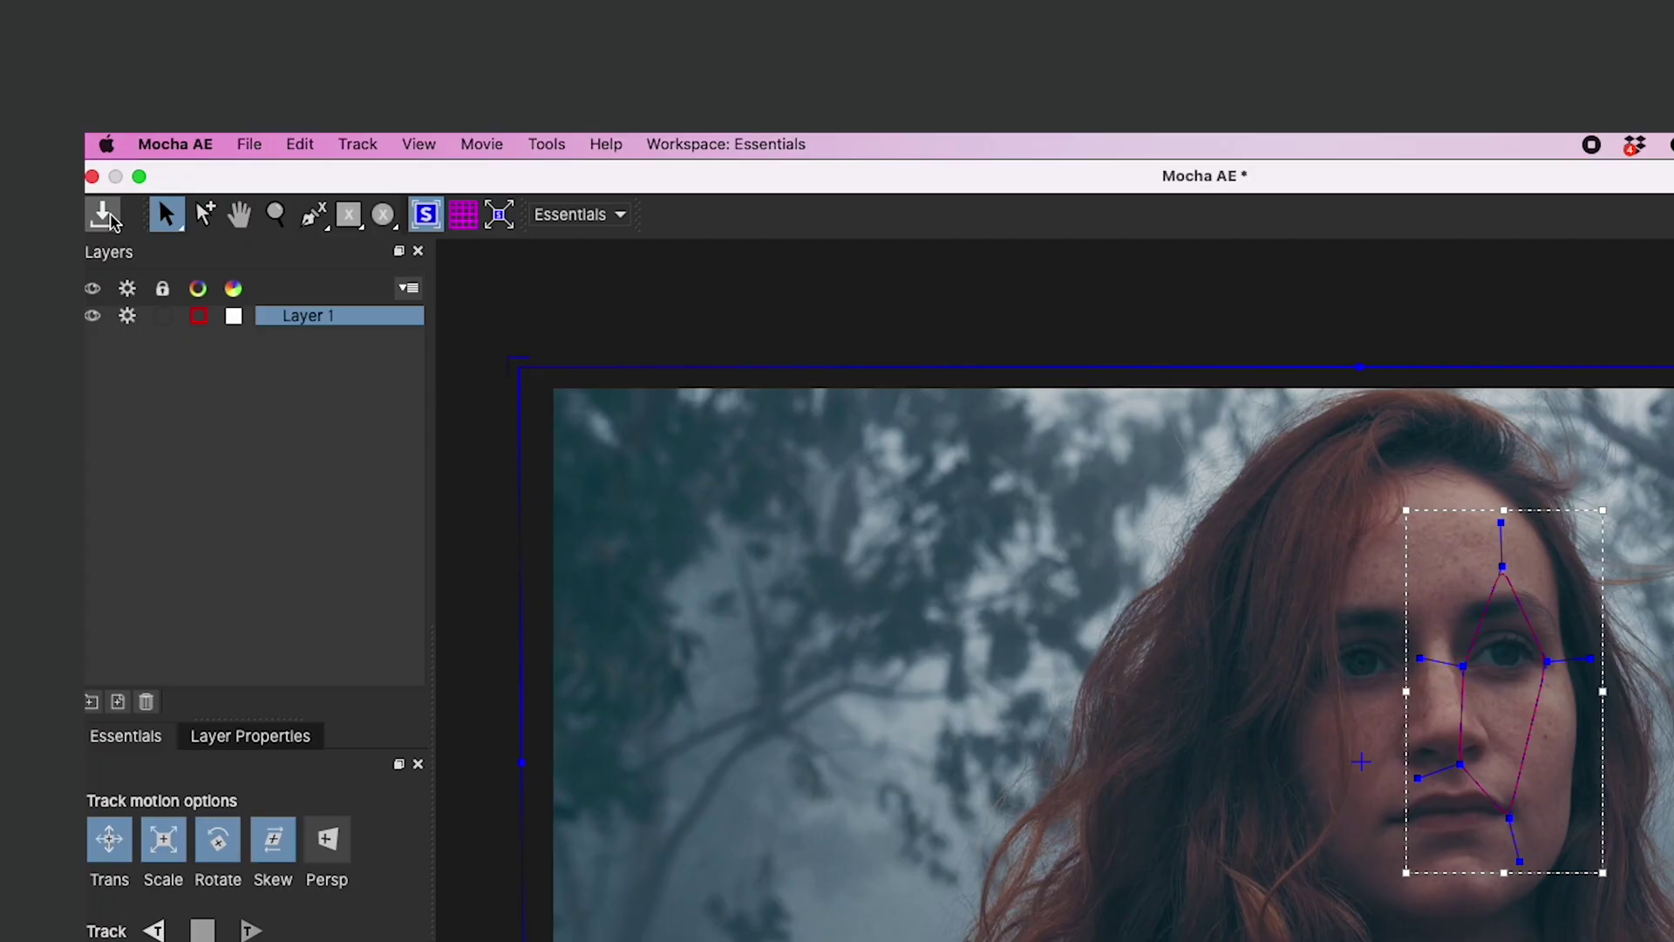
{"action": "left_click", "coordinate": [21, 64]}
{"action": "left_click", "coordinate": [92, 176]}
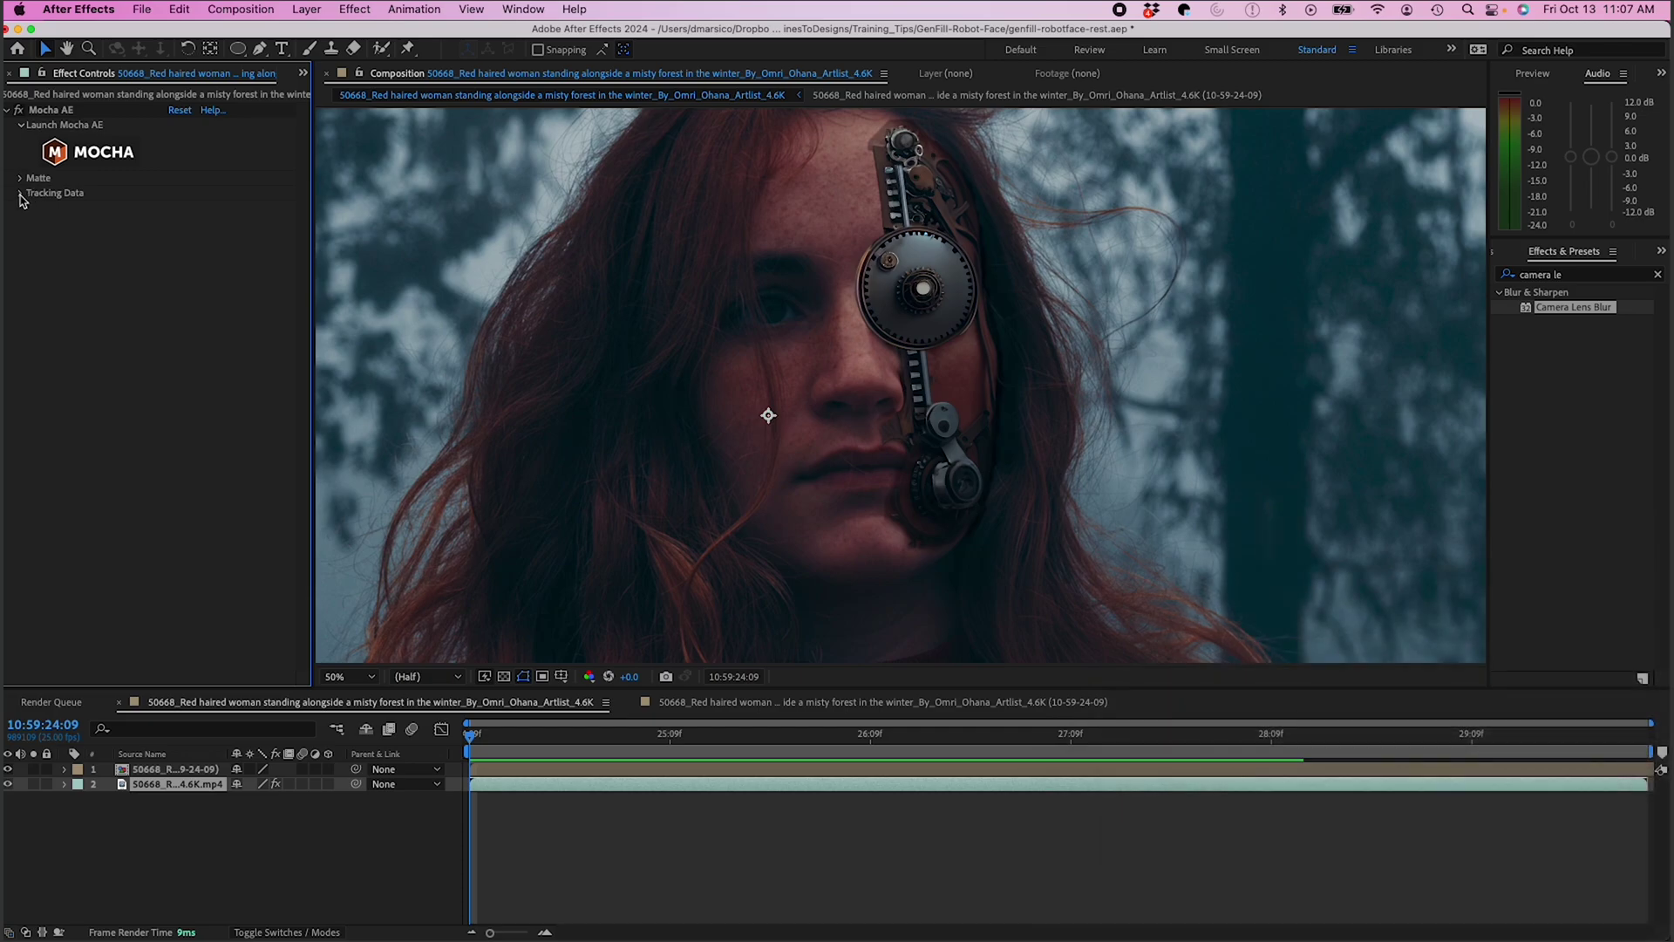
Create track data from Mocha using Layer 1 as the source.
{"action": "left_click", "coordinate": [20, 195]}
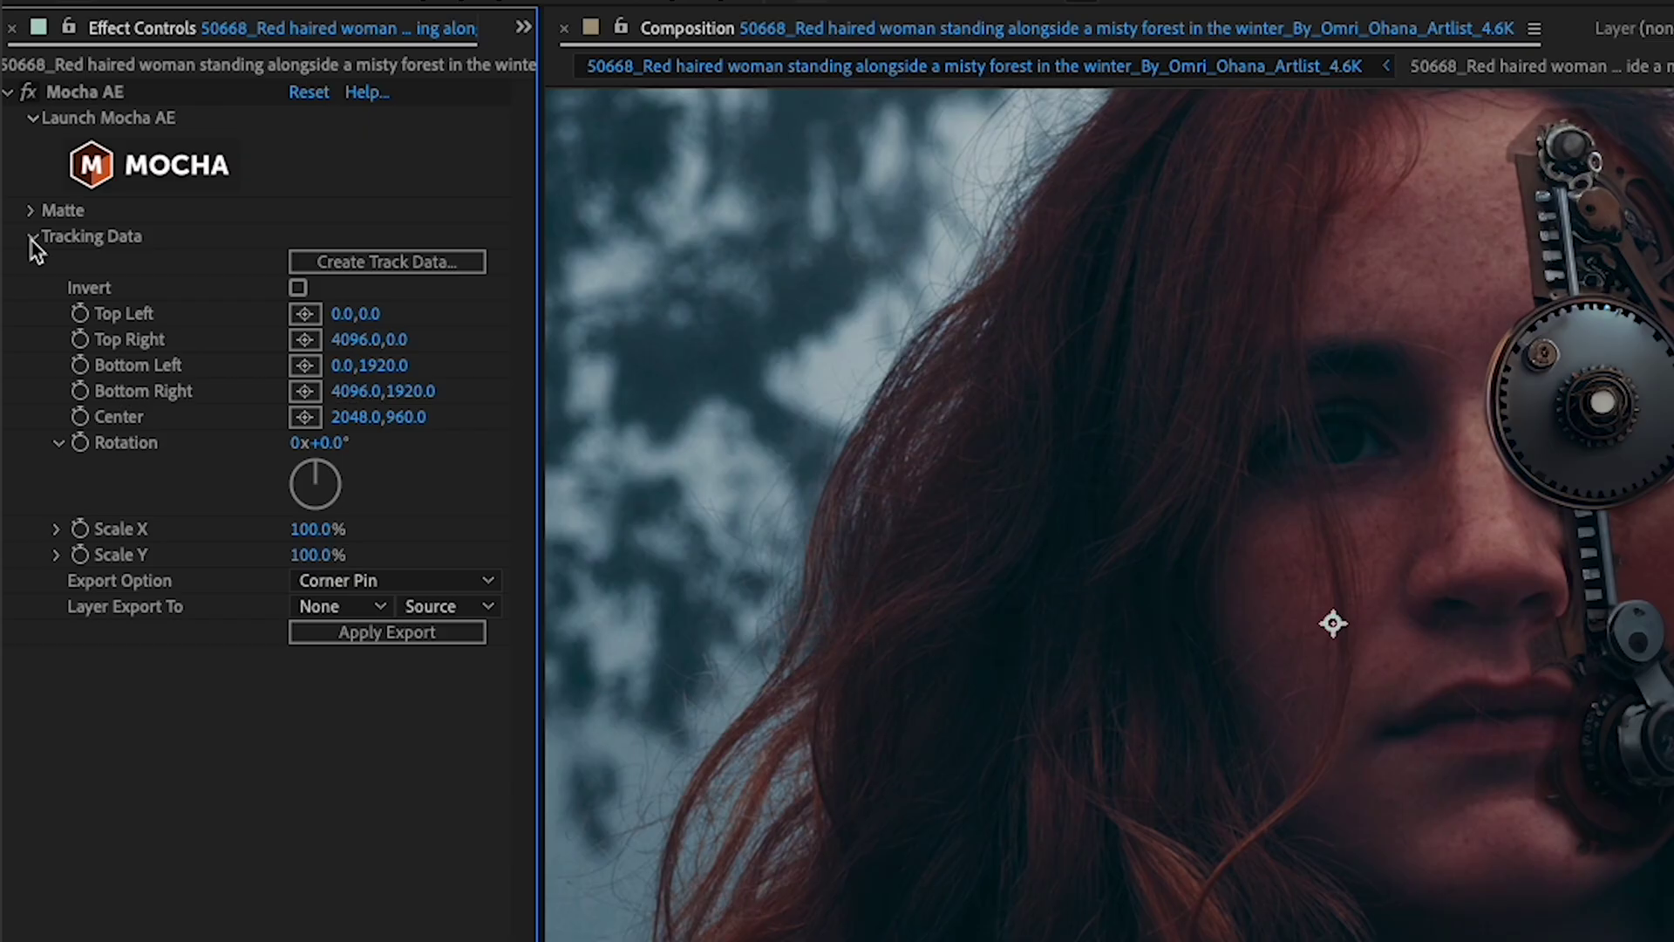
{"action": "left_click", "coordinate": [403, 262]}
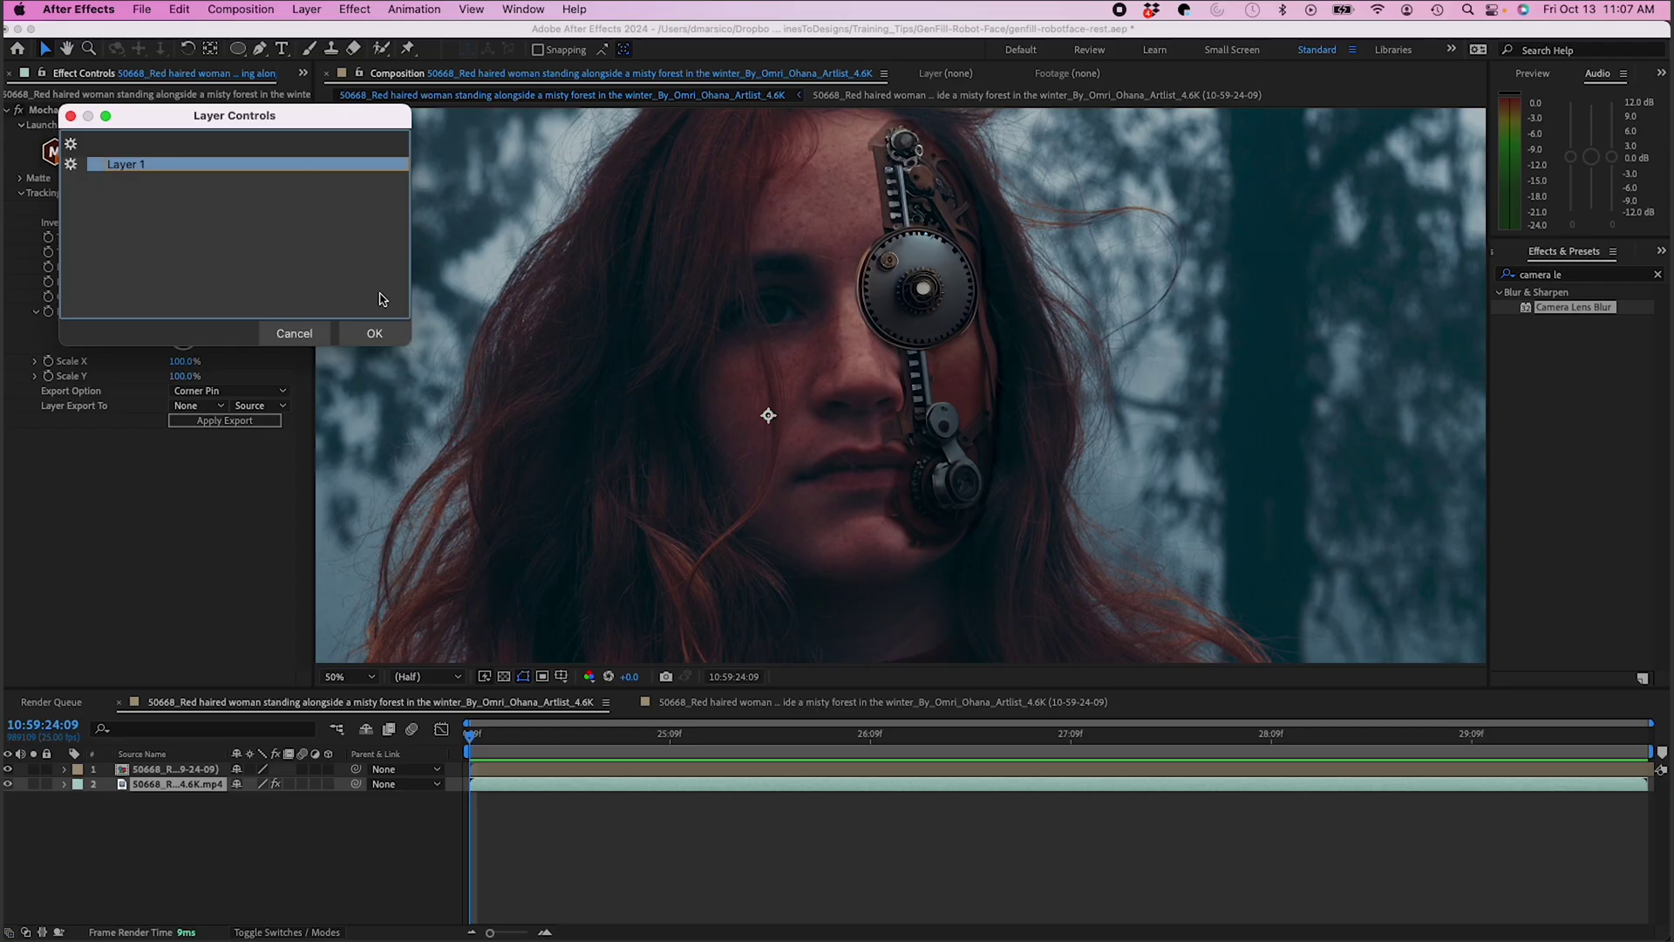
{"action": "left_click", "coordinate": [370, 332]}
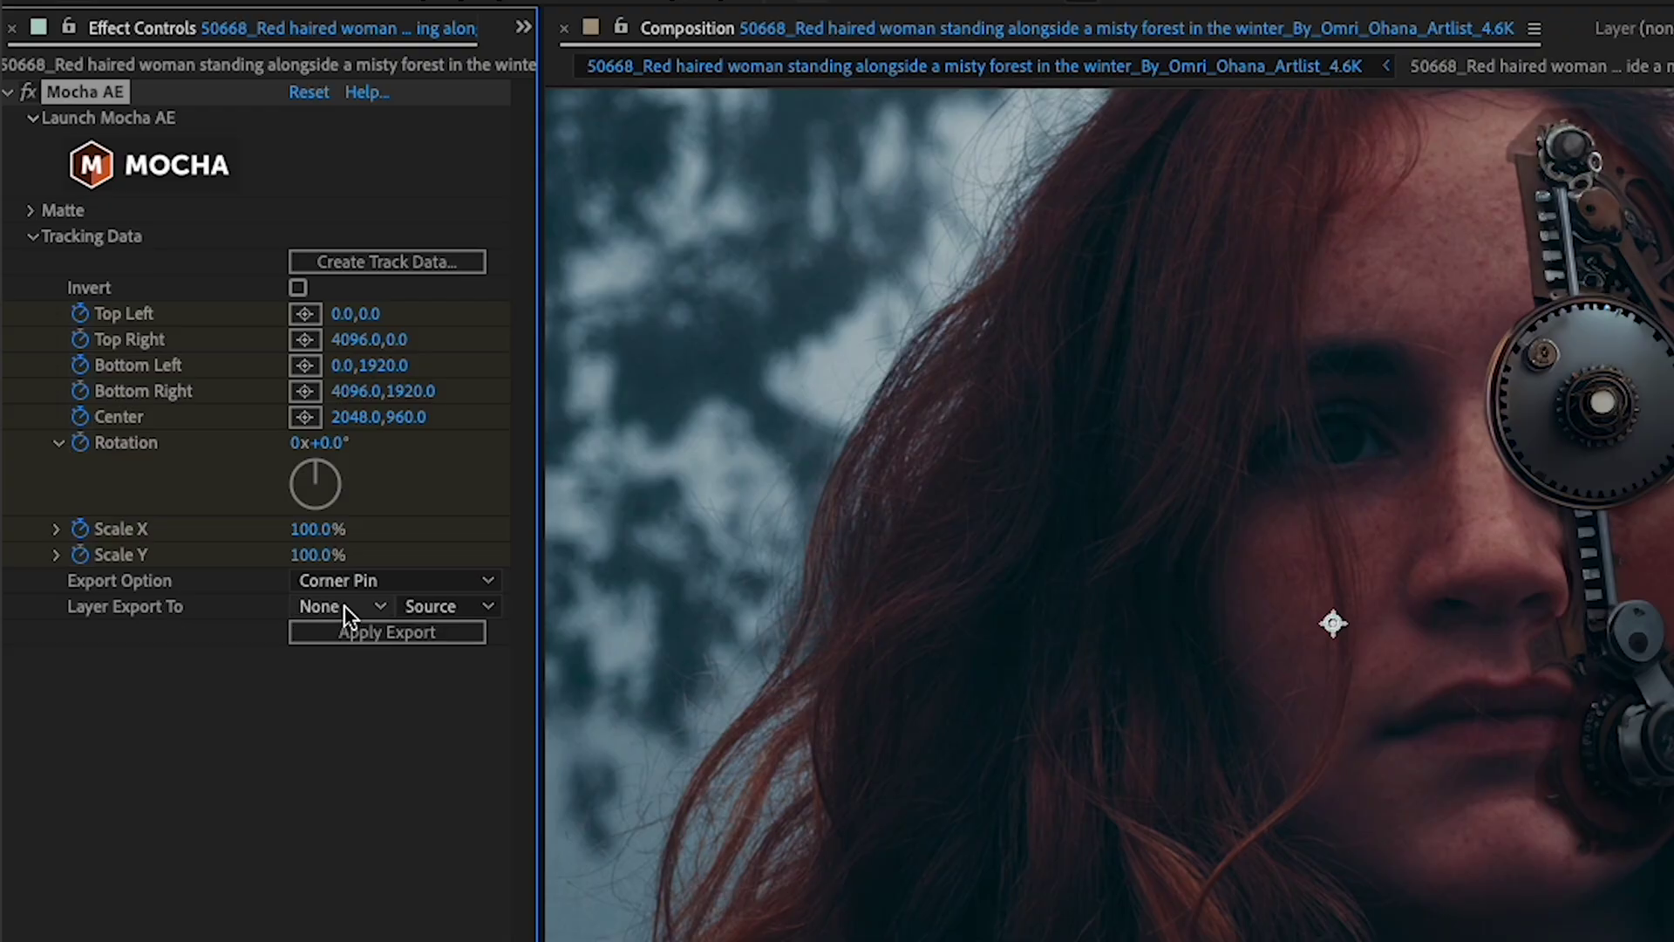
Export the corner-pin track to the gear precomp and preview the result.
{"action": "left_click", "coordinate": [343, 605]}
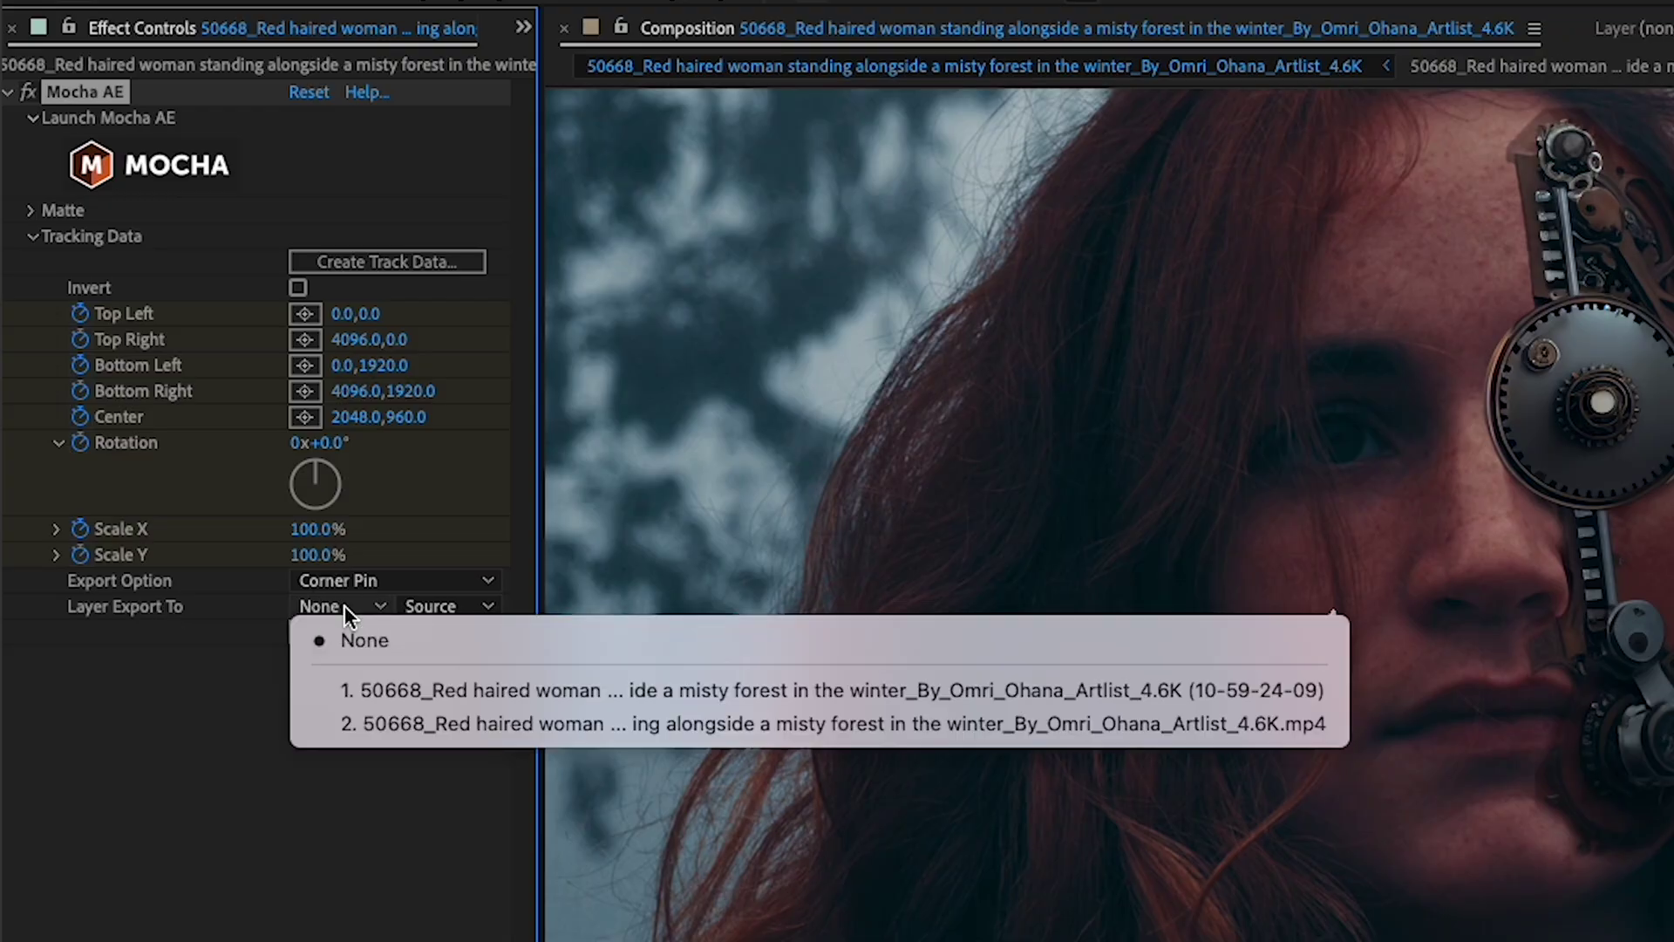
{"action": "left_click", "coordinate": [373, 689]}
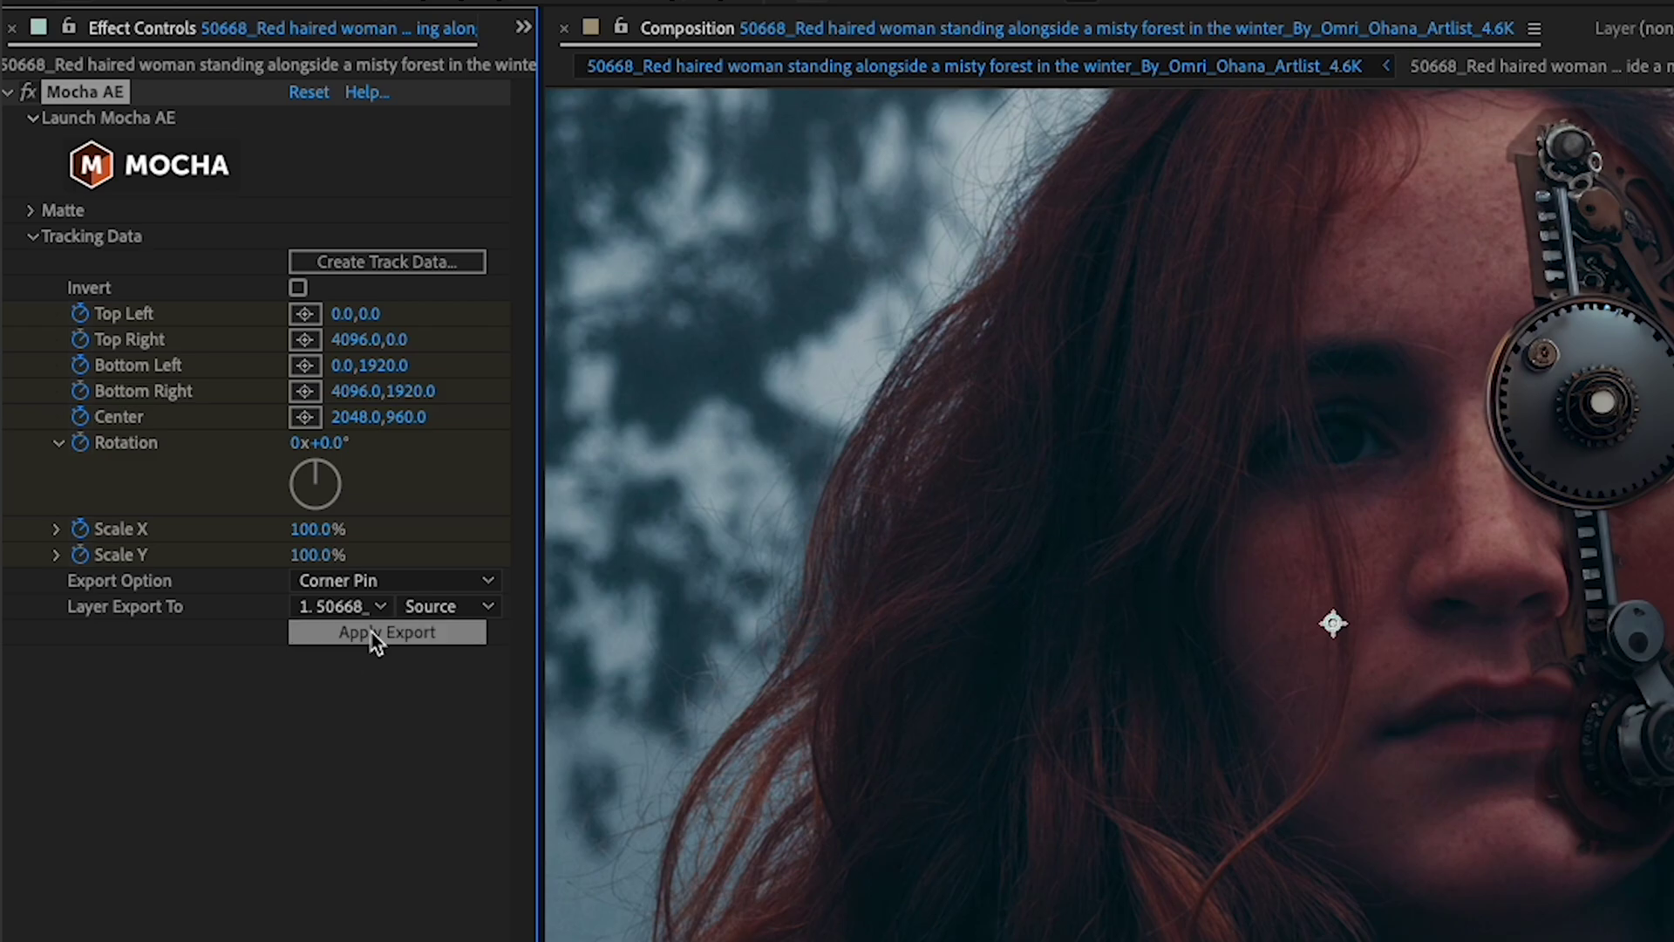
{"action": "left_click", "coordinate": [375, 641]}
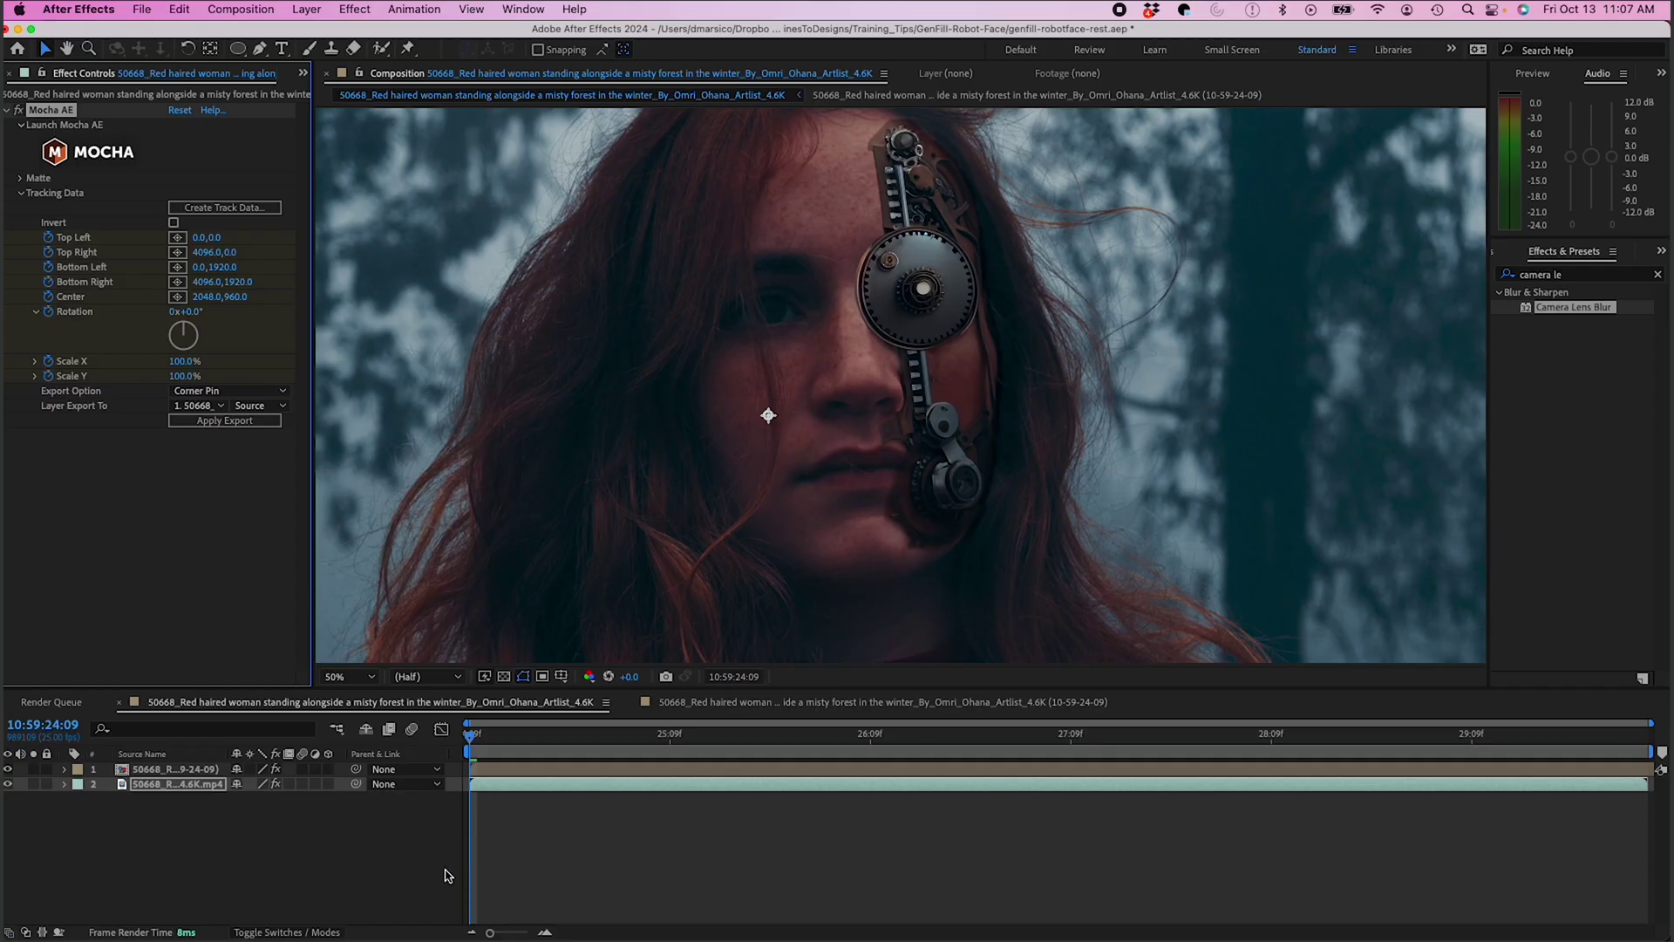
{"action": "left_click", "coordinate": [533, 811]}
{"action": "scroll", "coordinate": [735, 410], "scroll_direction": "down", "scroll_amount": 2}
{"action": "key", "text": "space"}
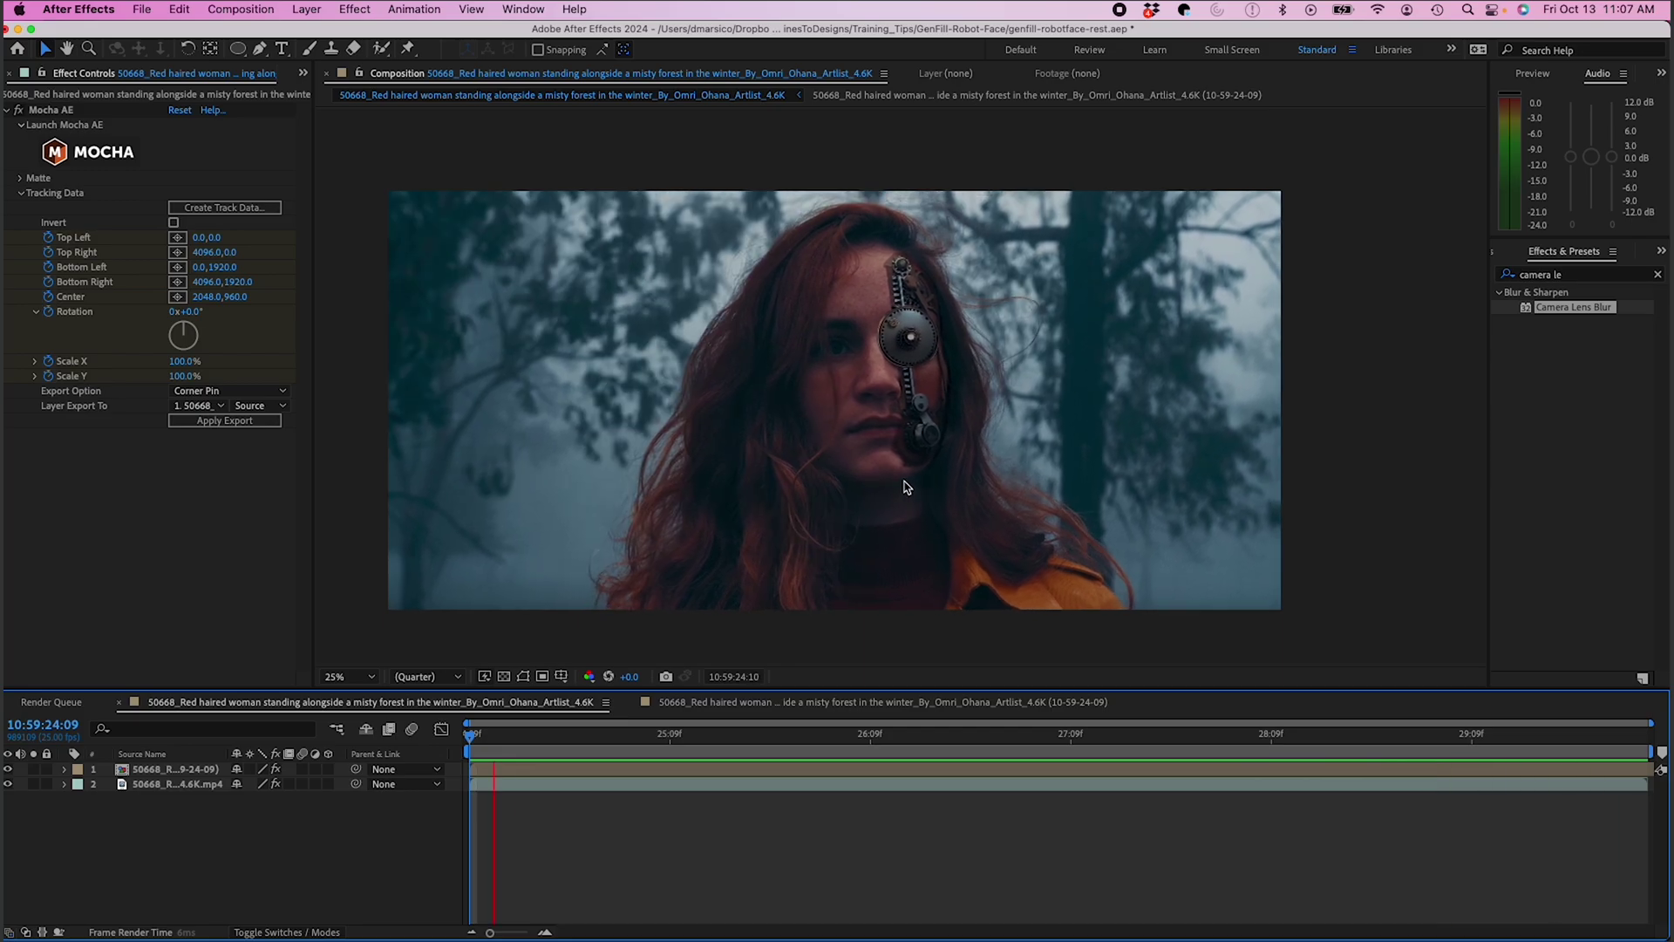
Duplicate the metal gear layer and mask the copy with an ellipse around the central gear.
{"action": "scroll", "coordinate": [907, 488], "scroll_direction": "up", "scroll_amount": 2}
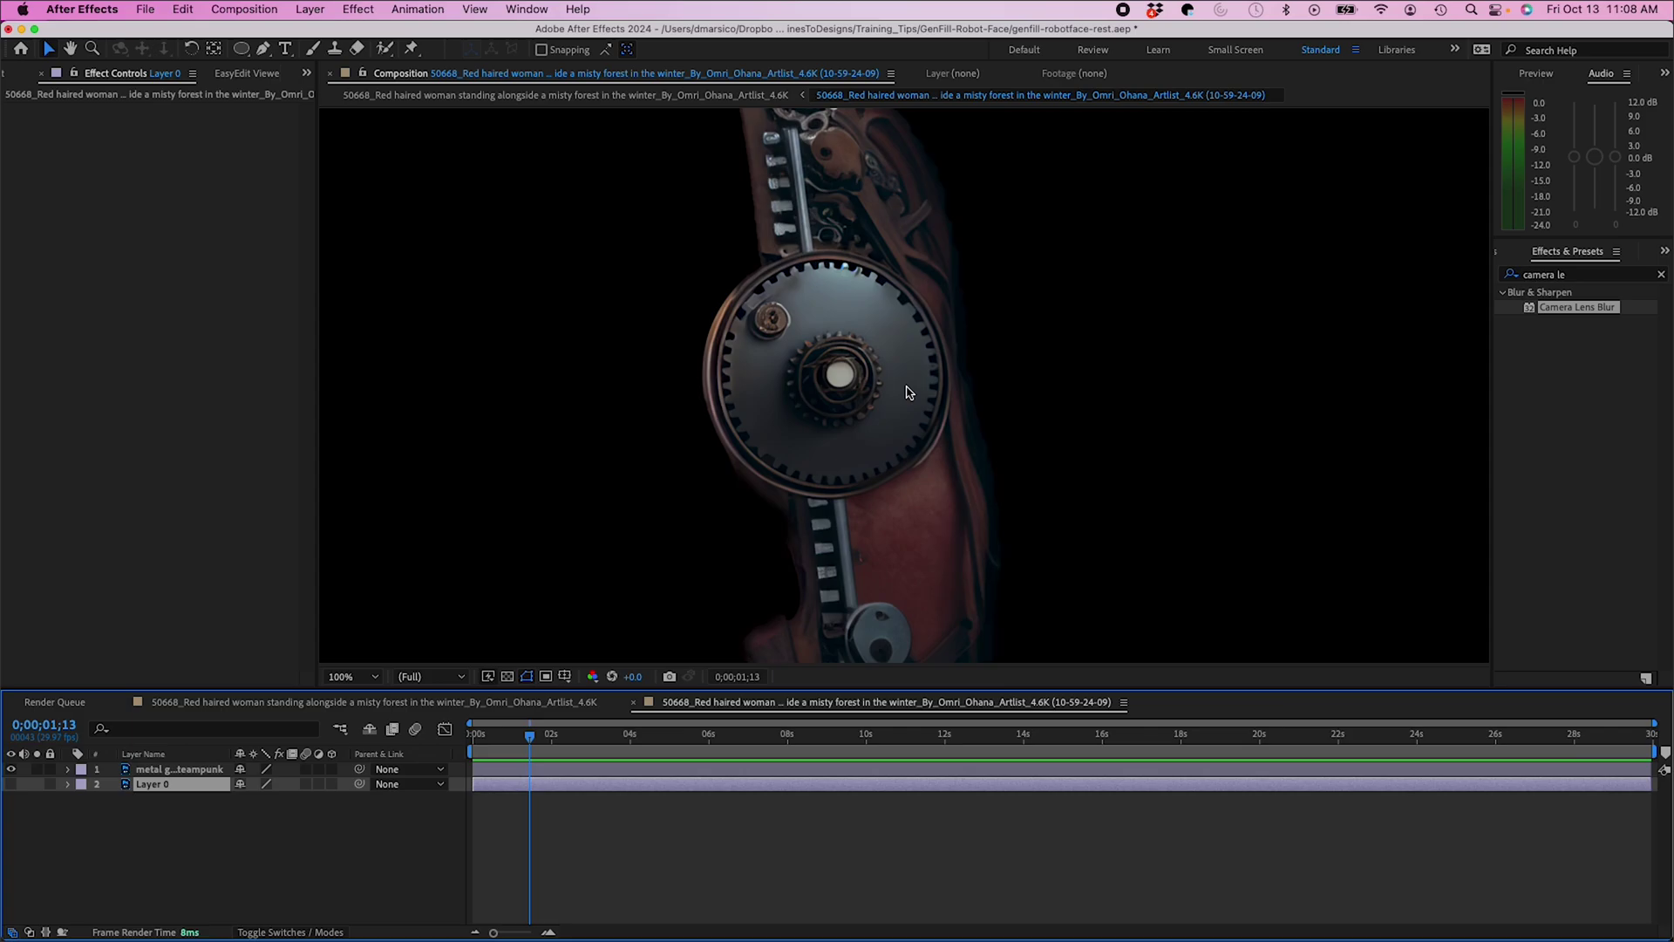
{"action": "left_click", "coordinate": [241, 49]}
{"action": "key", "text": "period"}
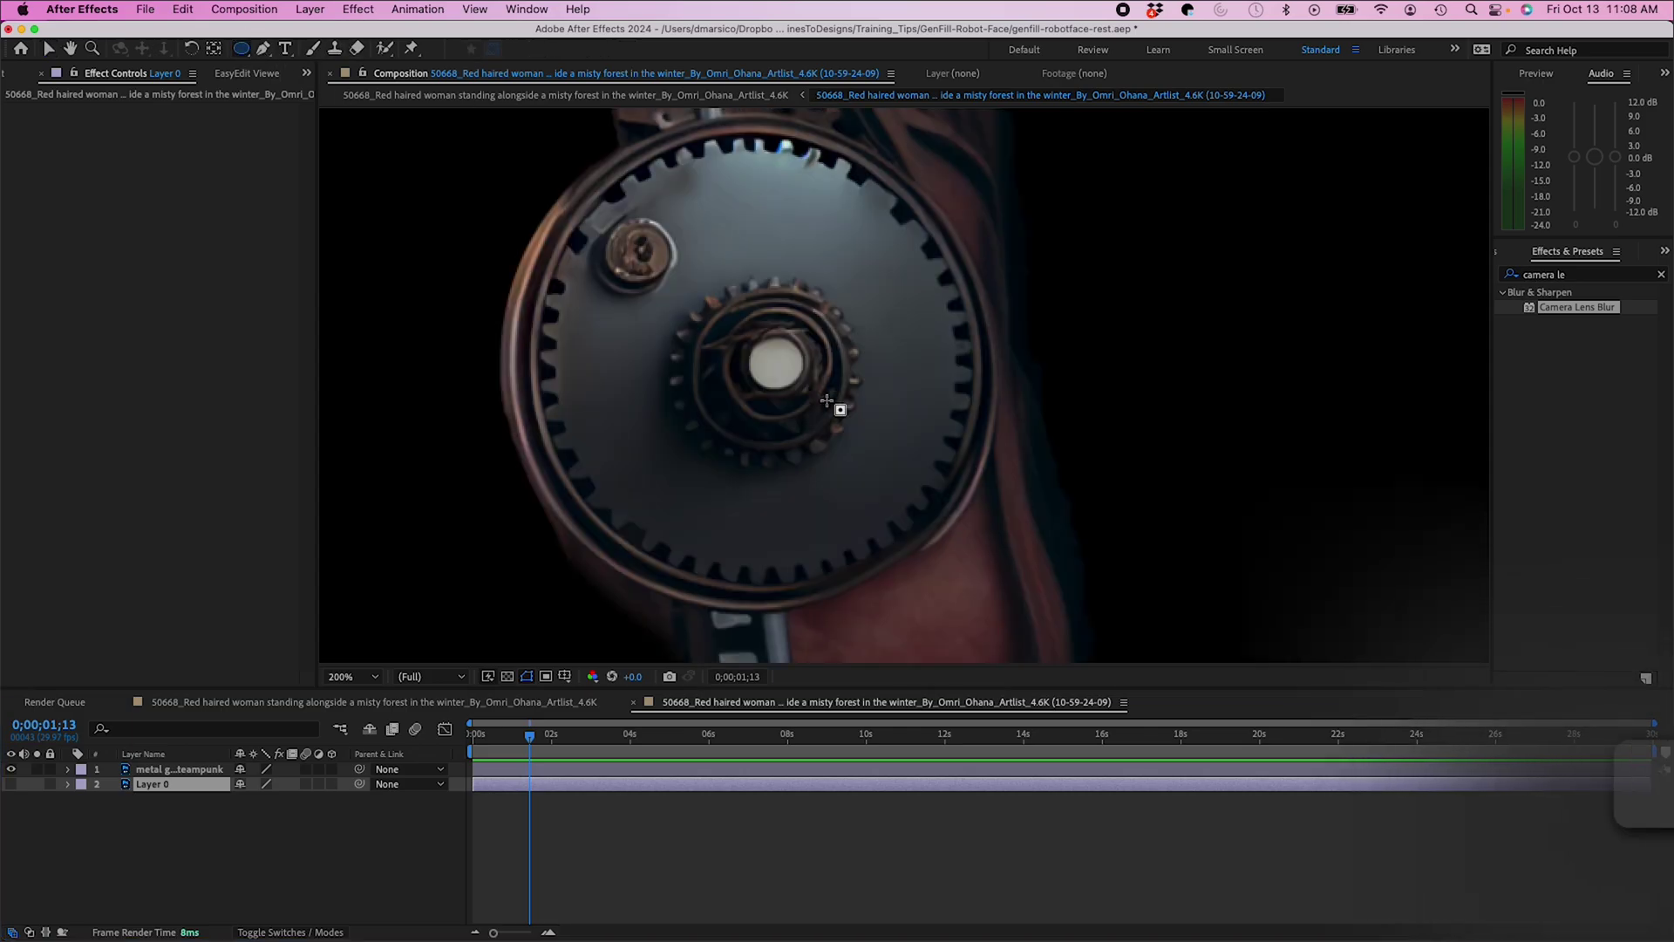
{"action": "left_click", "coordinate": [289, 766]}
{"action": "key", "text": "super+d"}
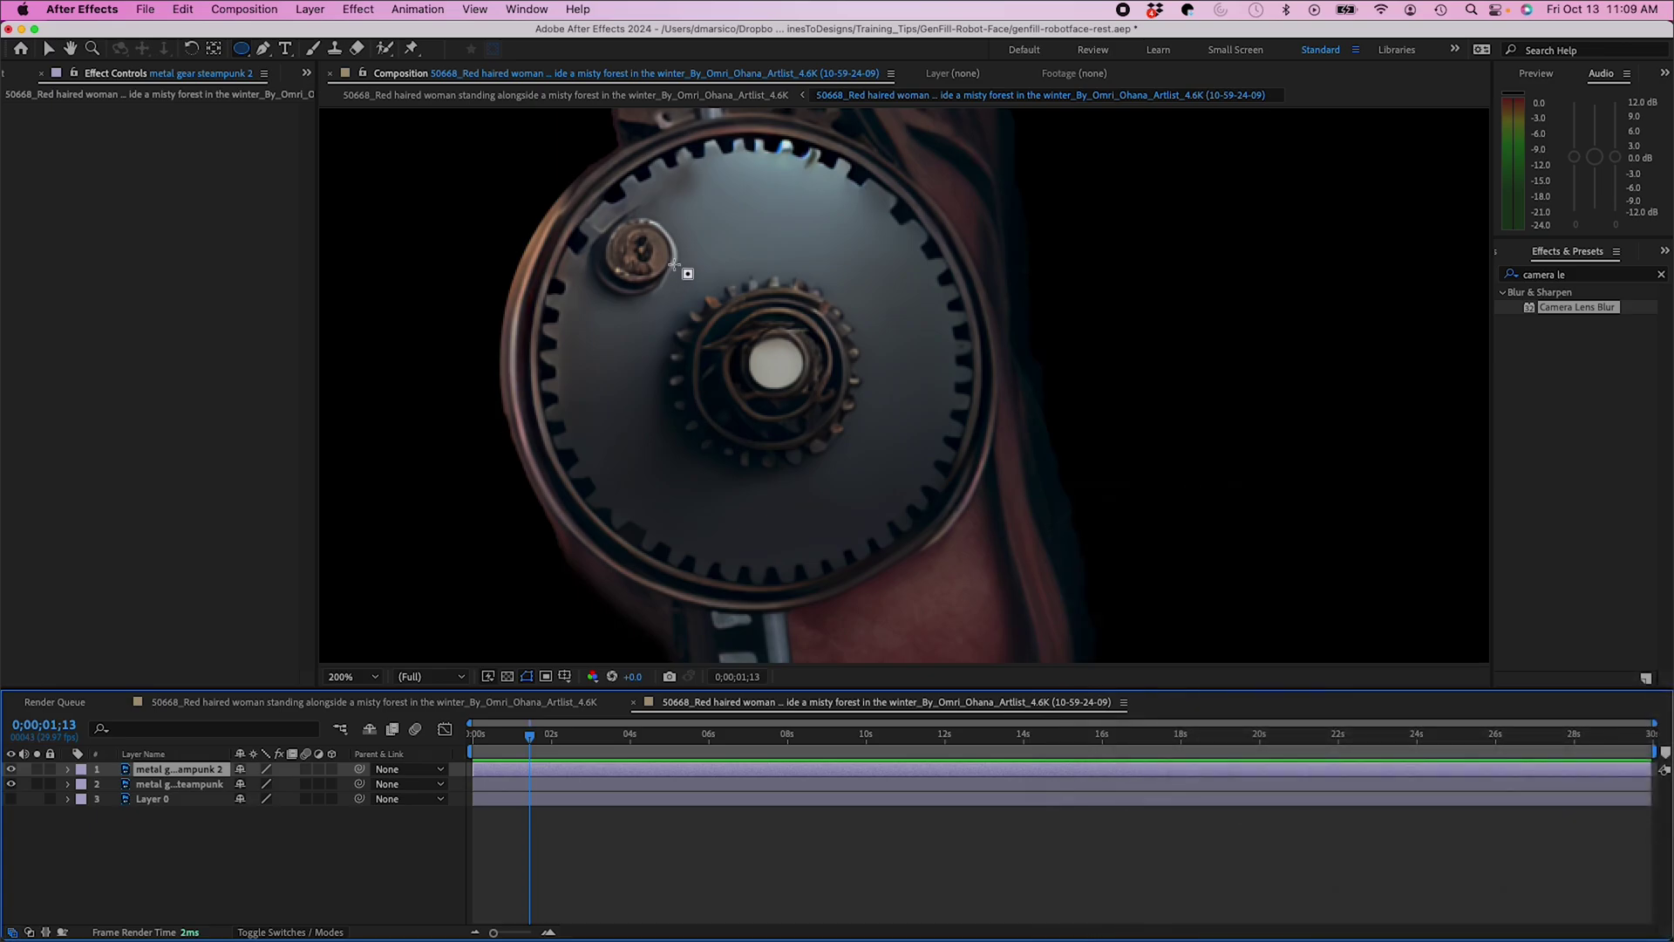
{"action": "left_click_drag", "start_coordinate": [650, 261], "coordinate": [880, 493]}
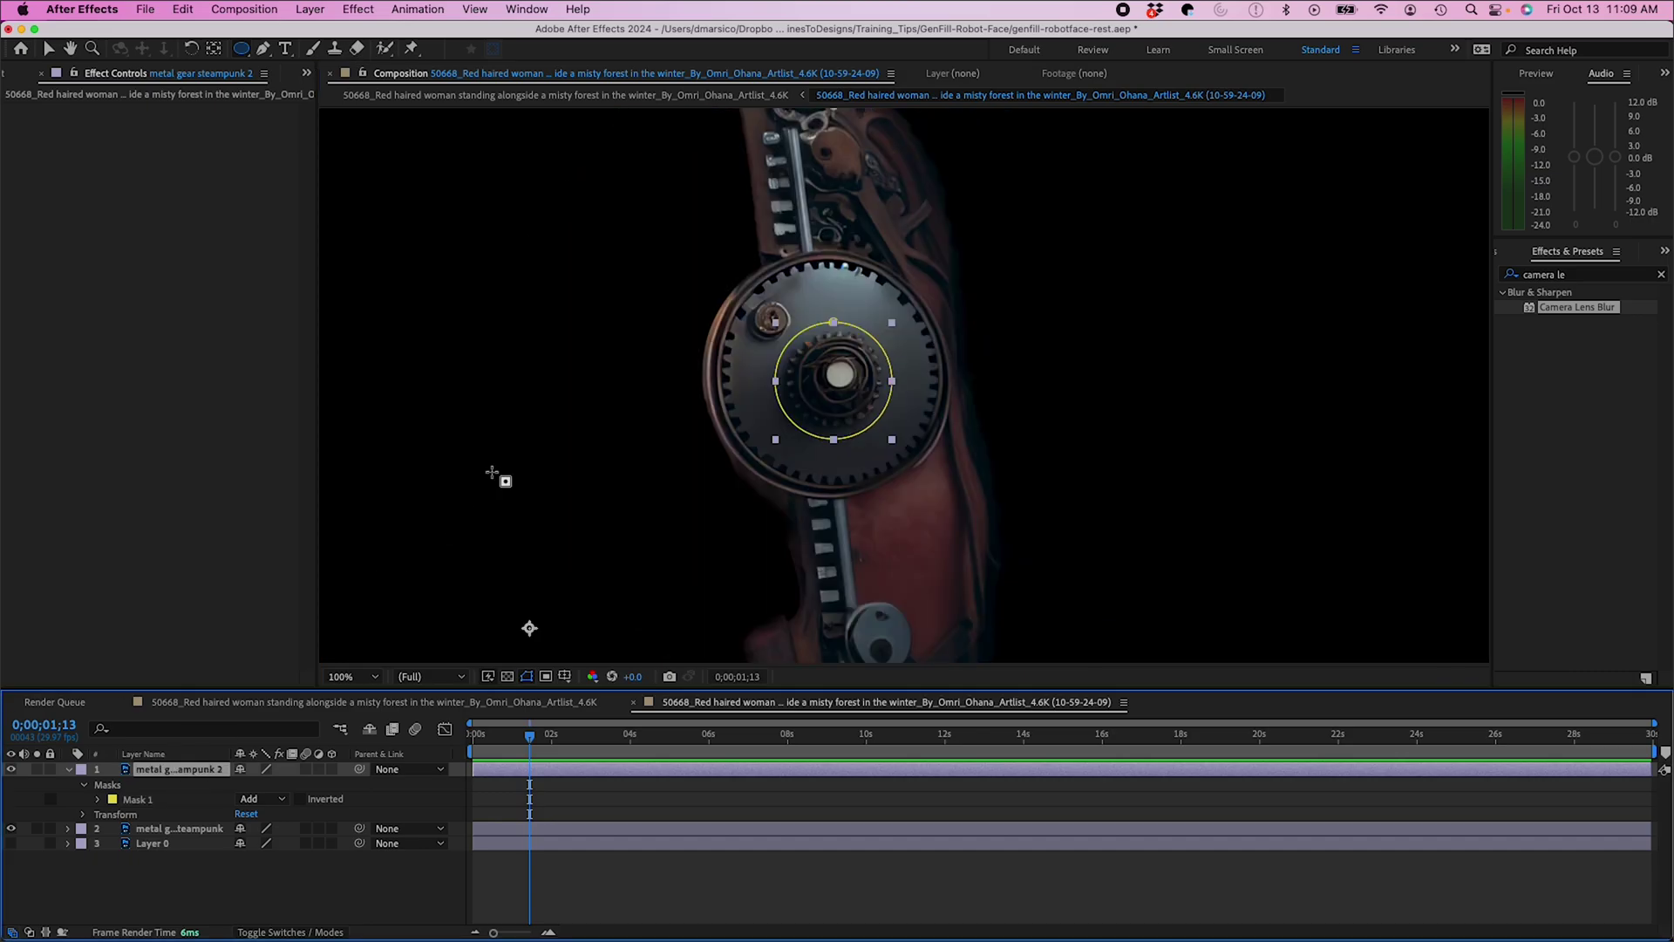
Centre the copy's anchor point on the inner gear and reveal its rotation.
{"action": "left_click", "coordinate": [214, 49]}
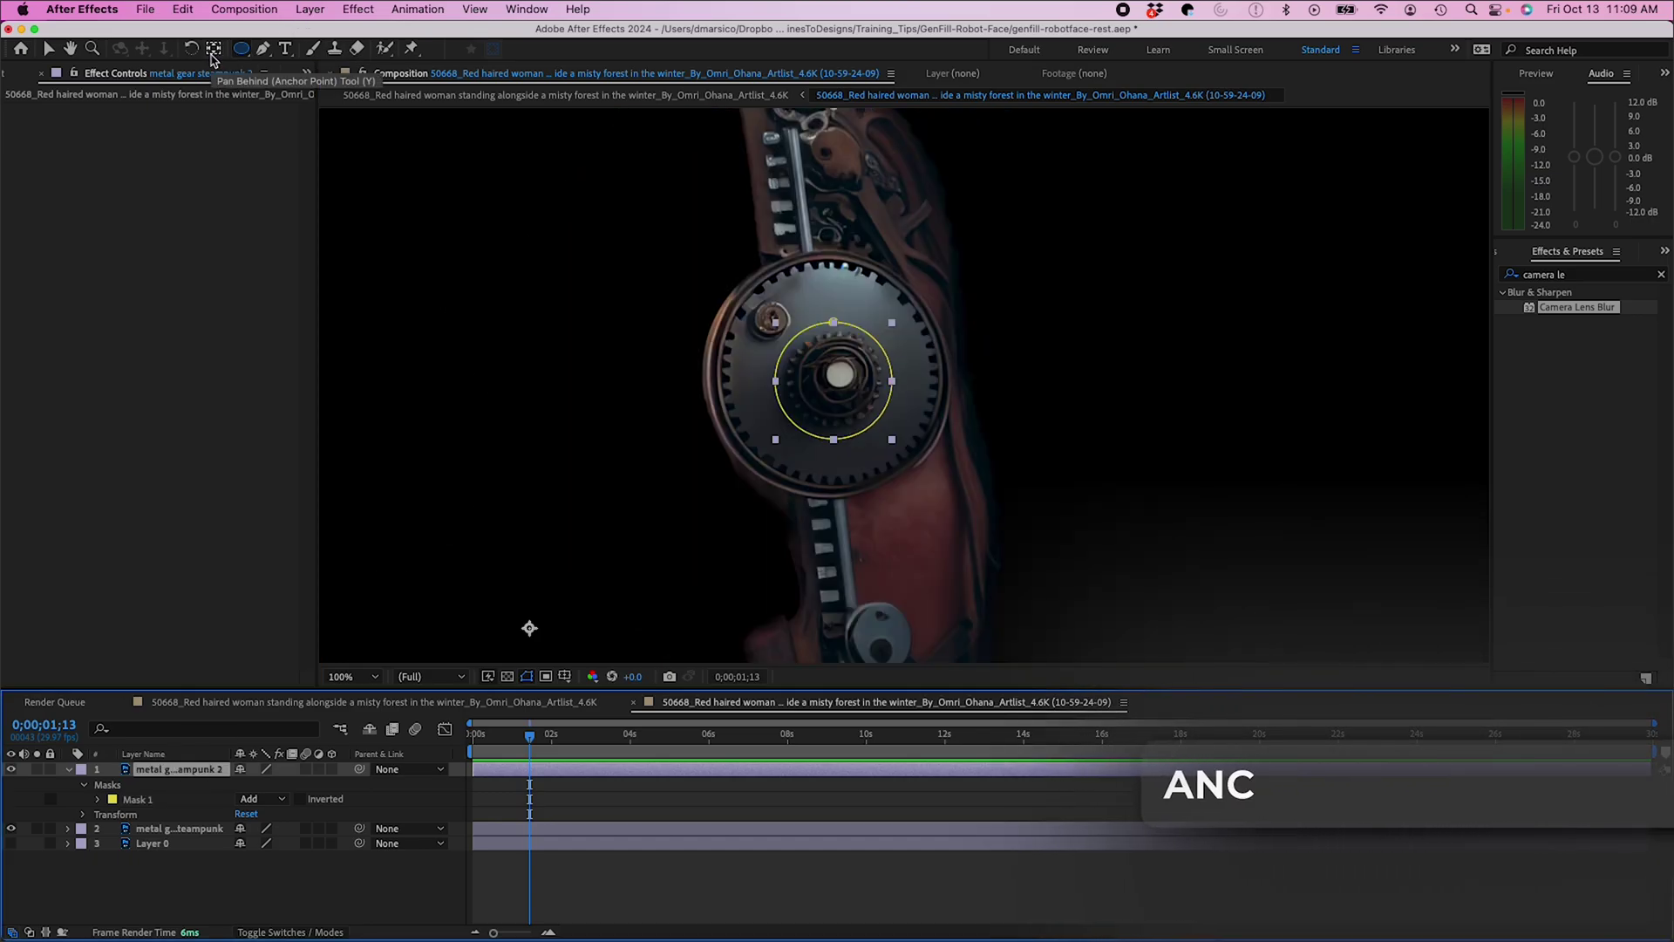
{"action": "left_click_drag", "start_coordinate": [530, 628], "coordinate": [830, 375]}
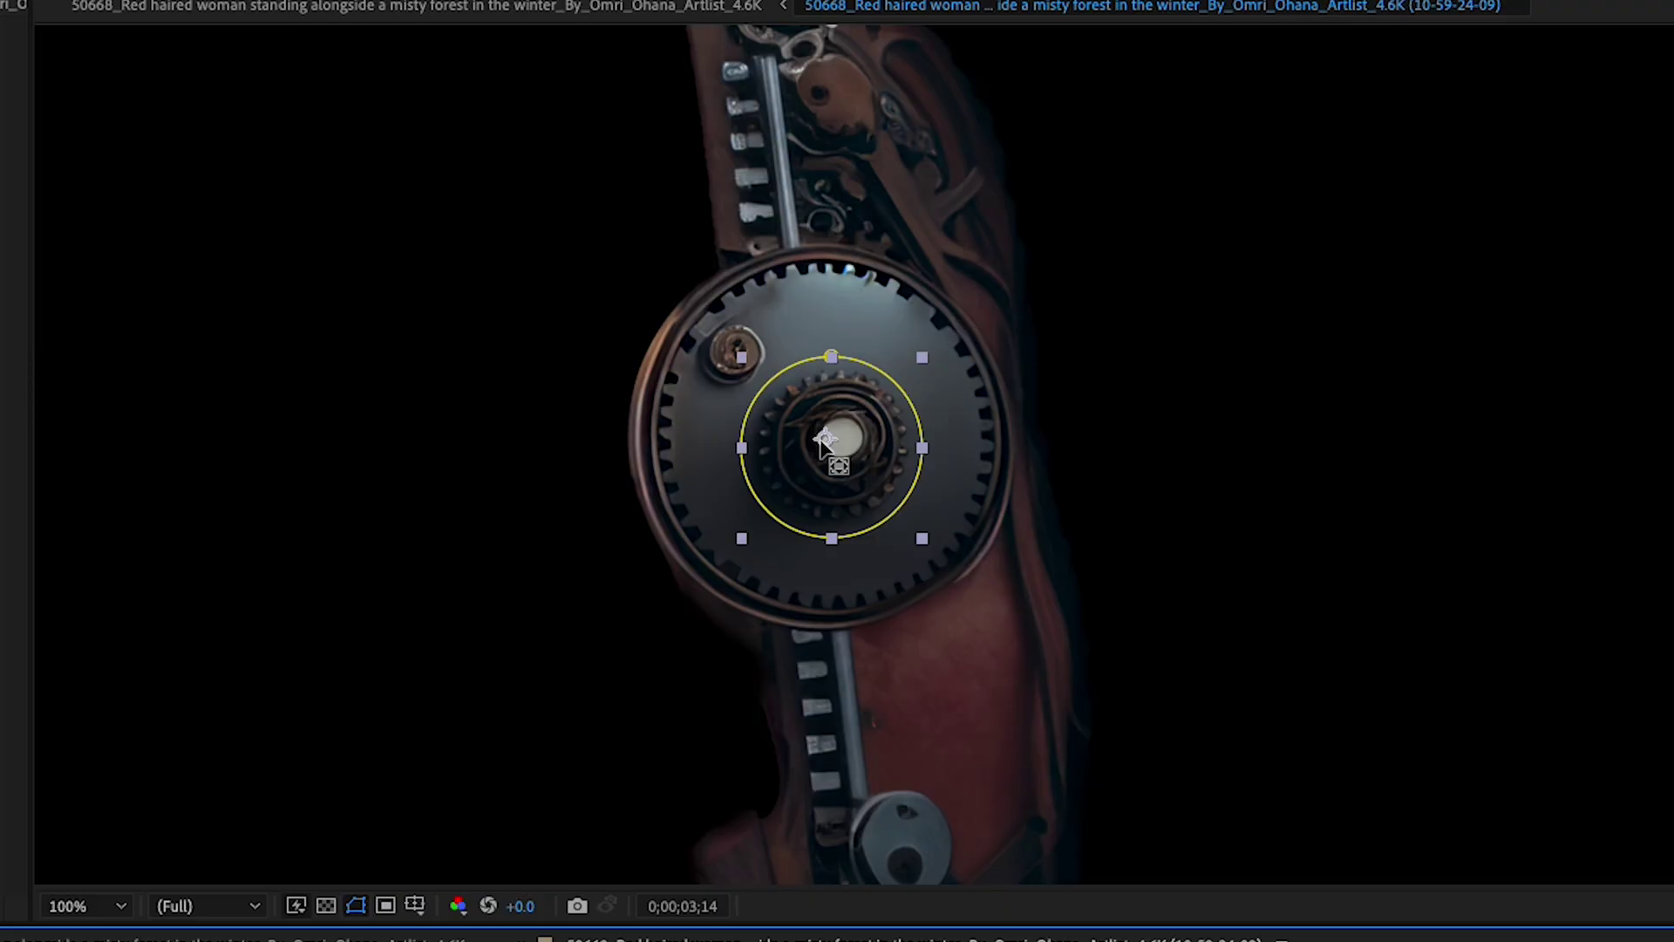
{"action": "left_click_drag", "start_coordinate": [825, 441], "coordinate": [834, 439]}
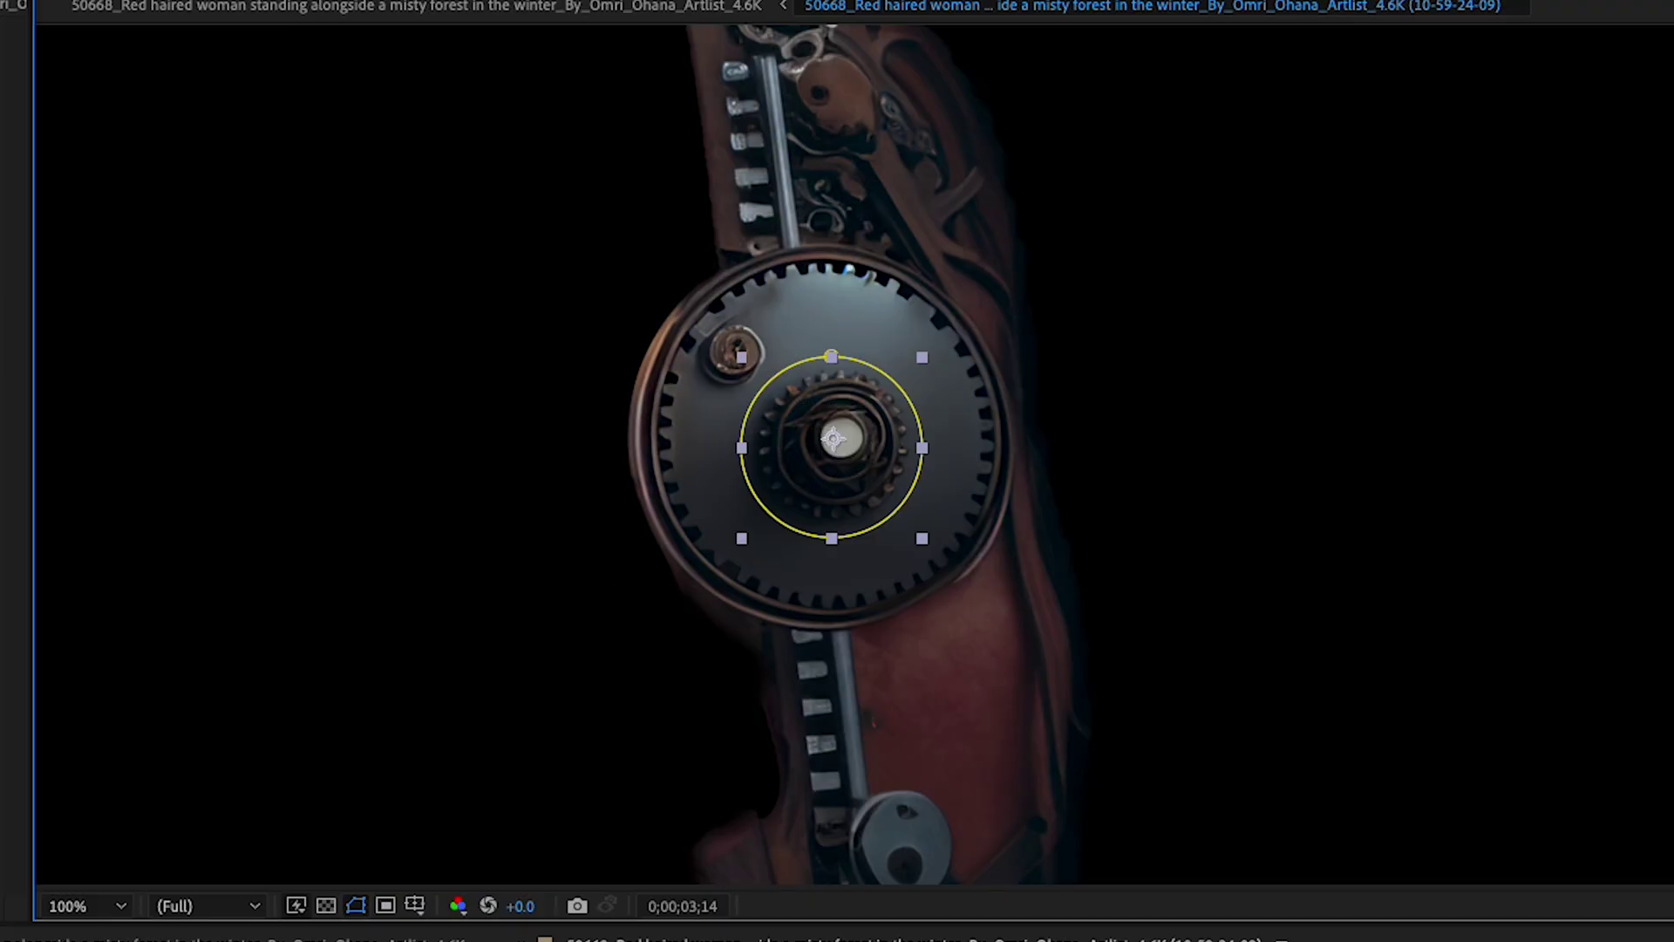
{"action": "key", "text": "F2"}
{"action": "key", "text": "ctrl+z"}
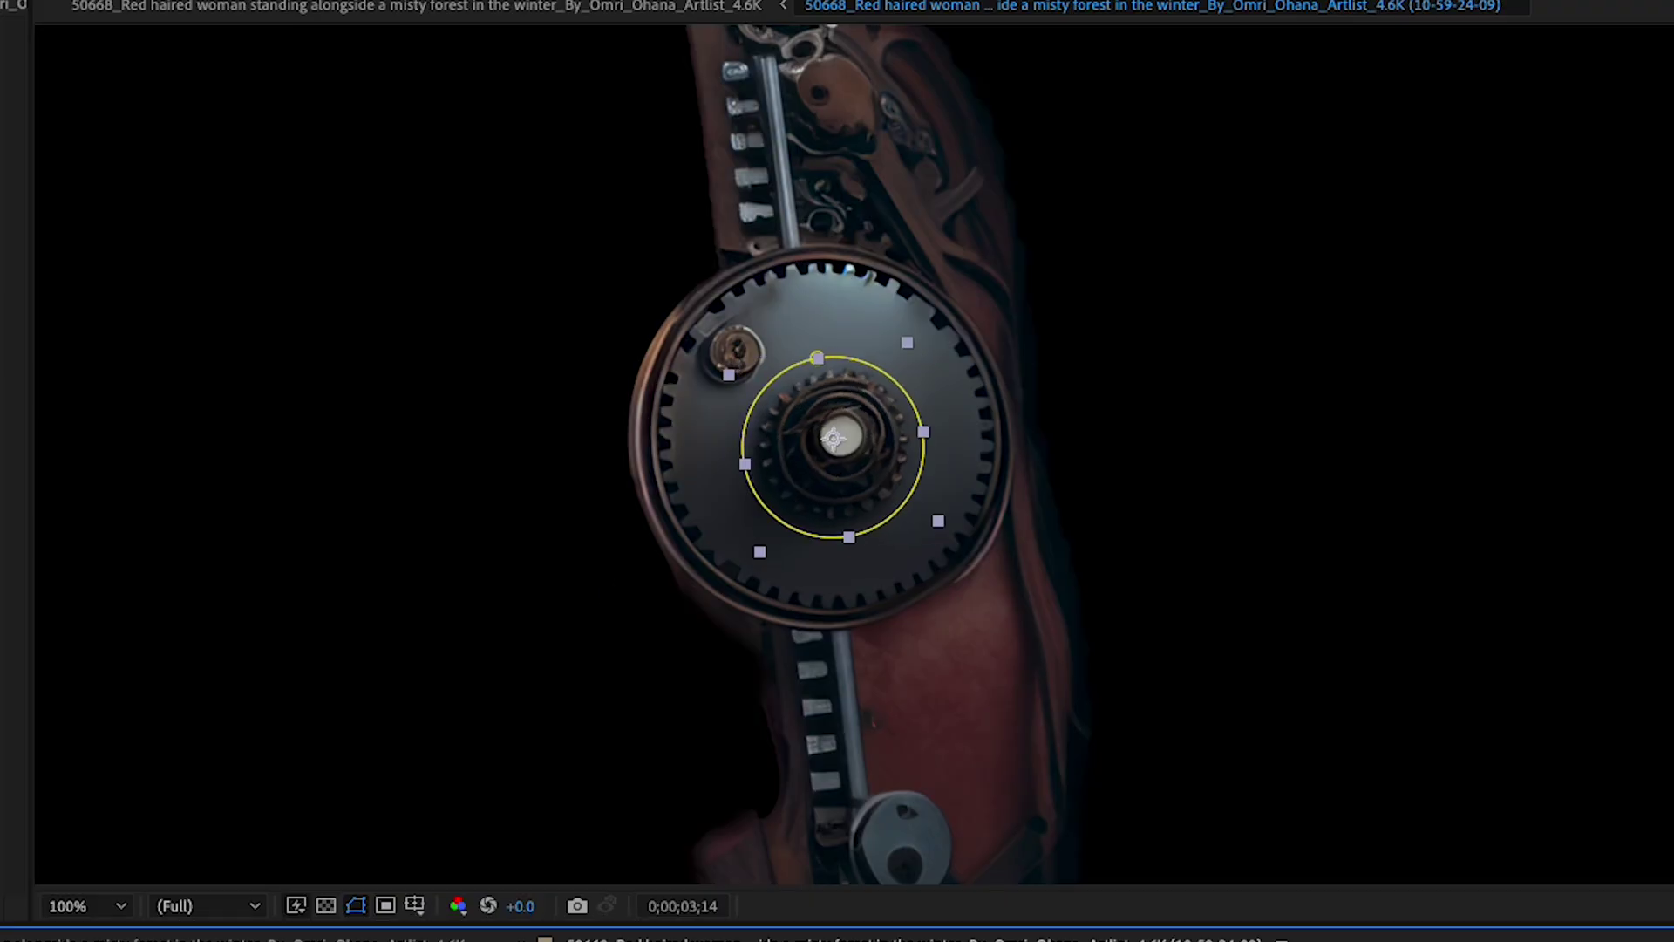
{"action": "key", "text": "r"}
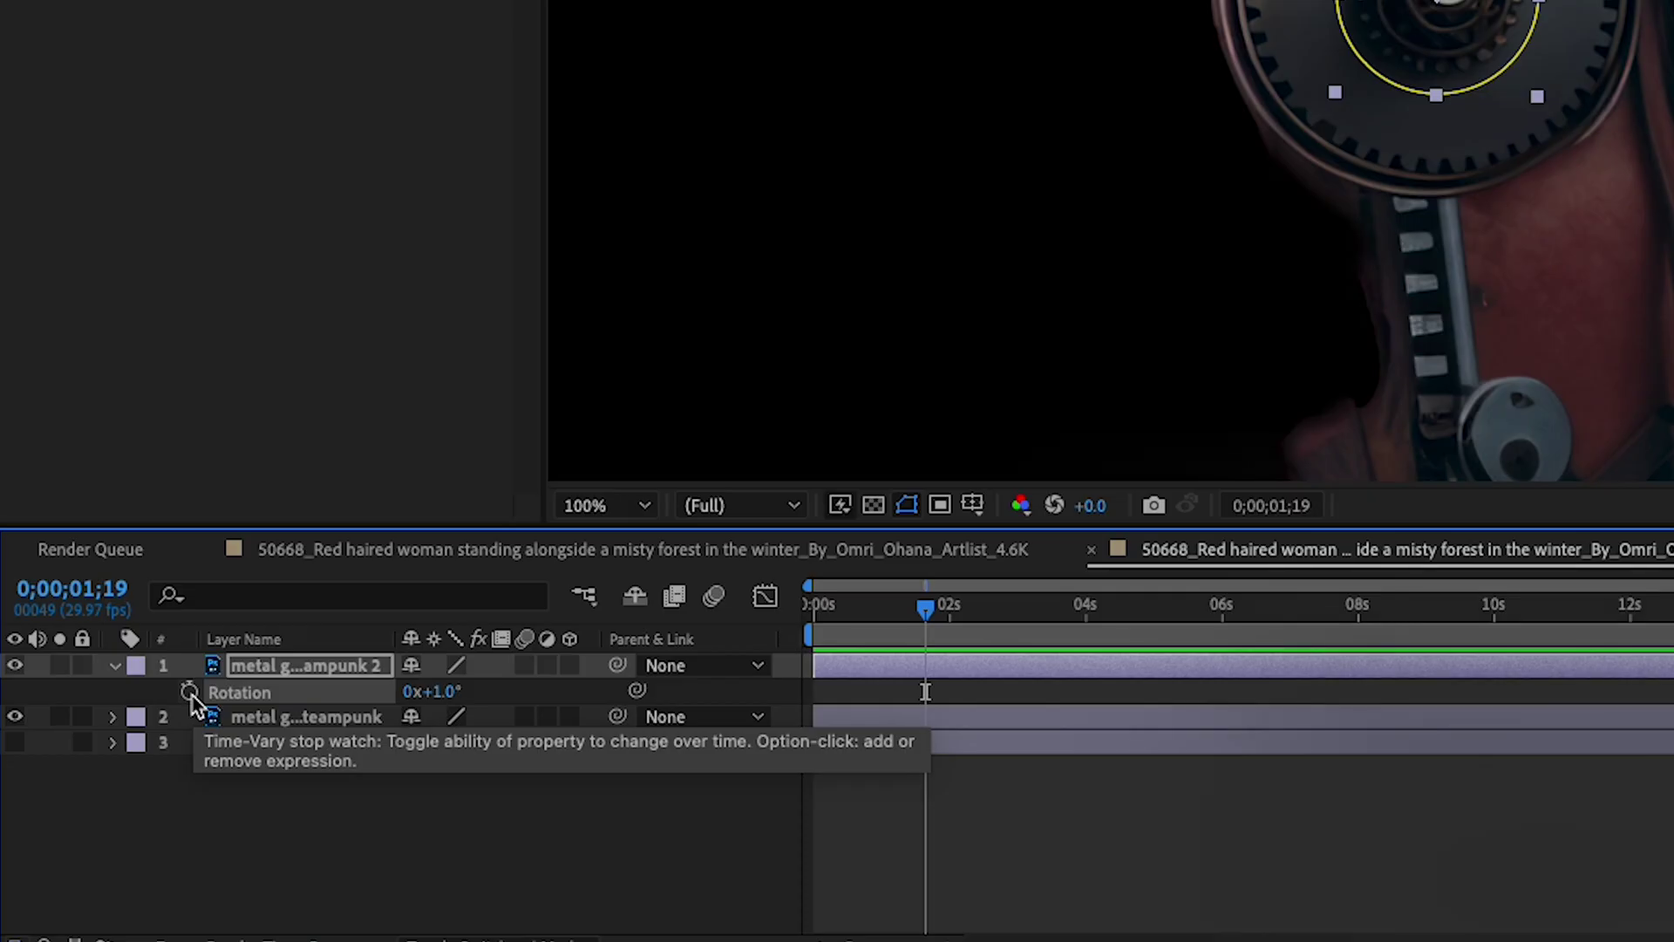
Drive the masked central gear's Rotation with the expression wiggle(4,10).
{"action": "left_click", "coordinate": [189, 693], "text": "alt"}
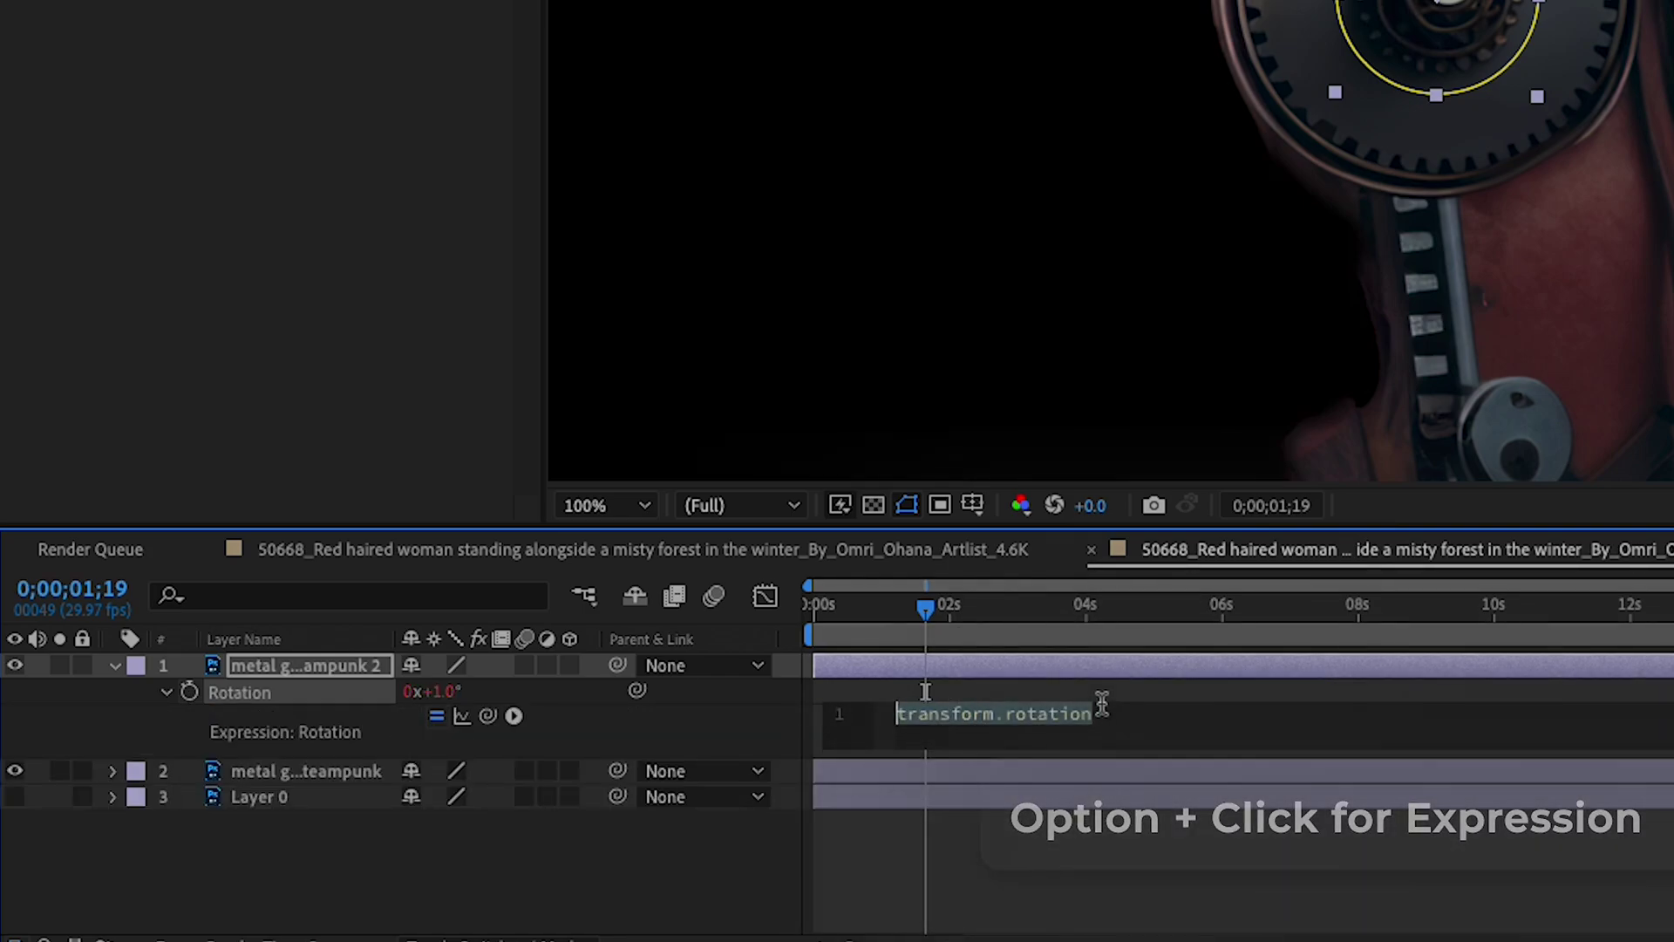
{"action": "type", "text": "wiggle"}
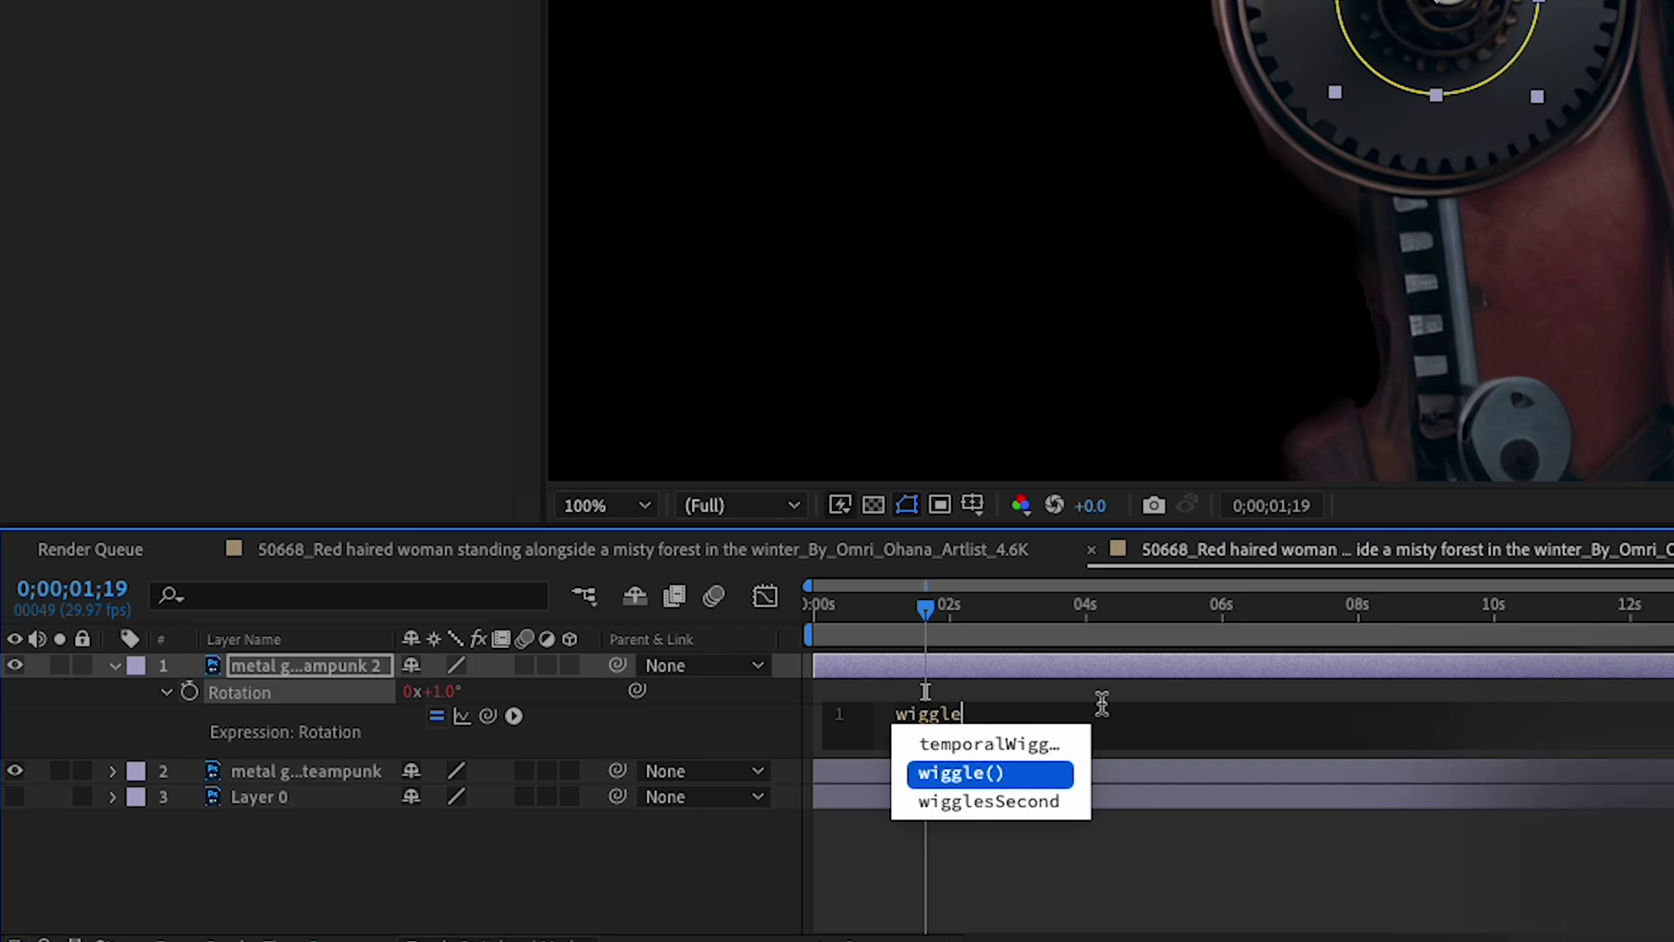
{"action": "key", "text": "Return"}
{"action": "type", "text": "1"}
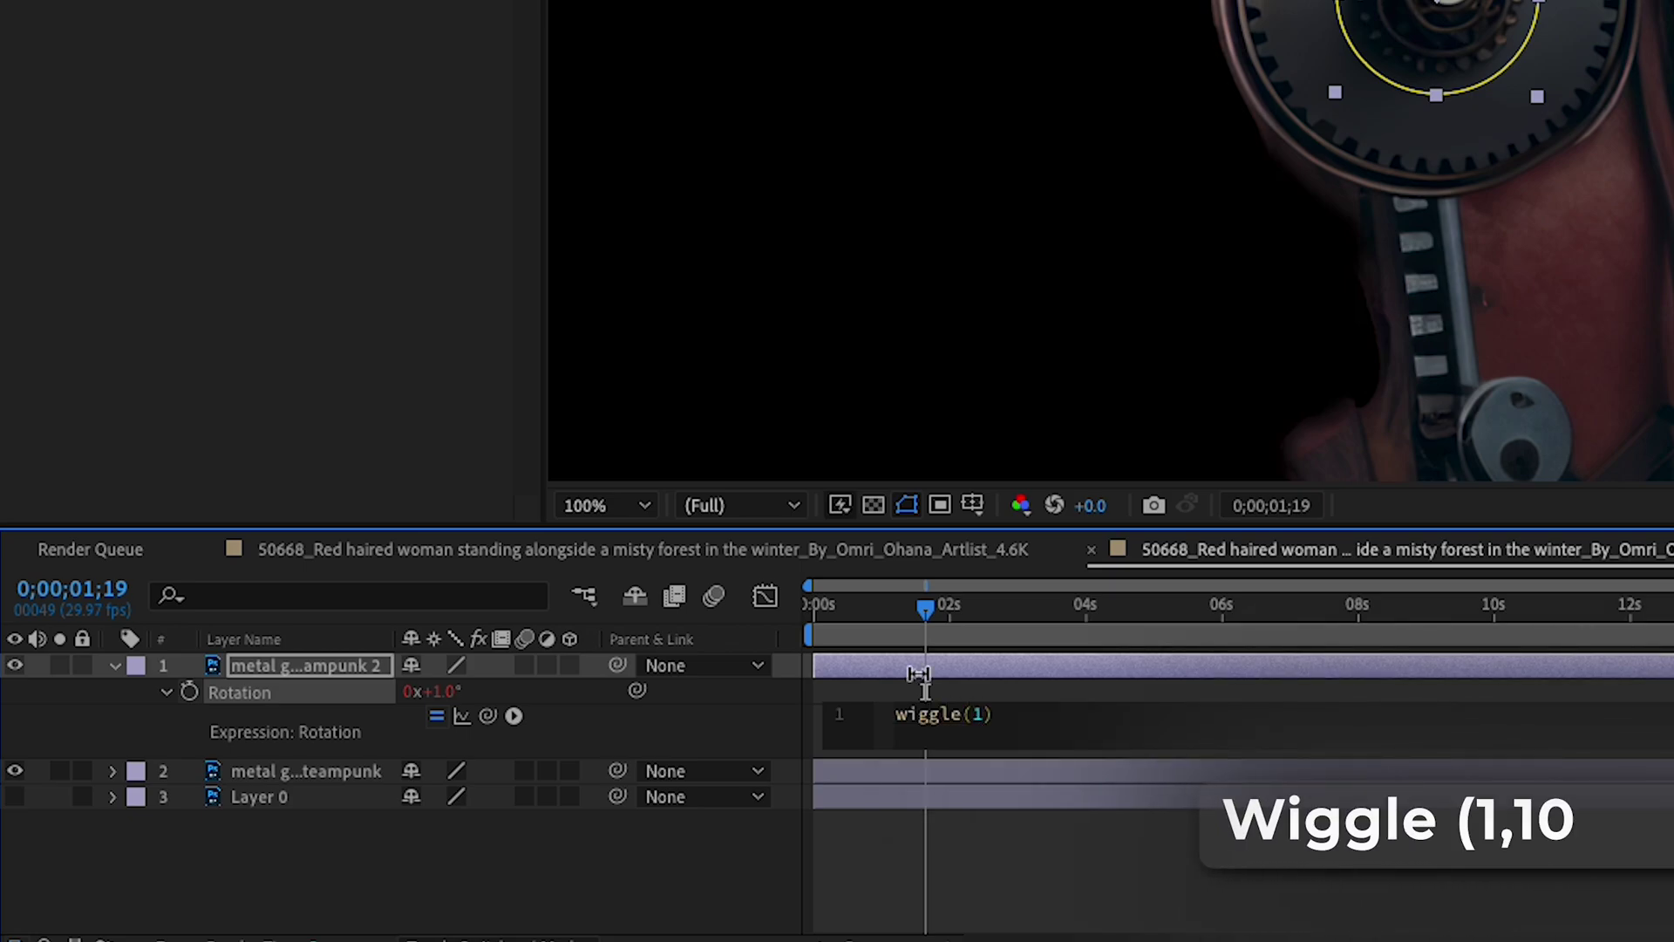
{"action": "type", "text": ",10"}
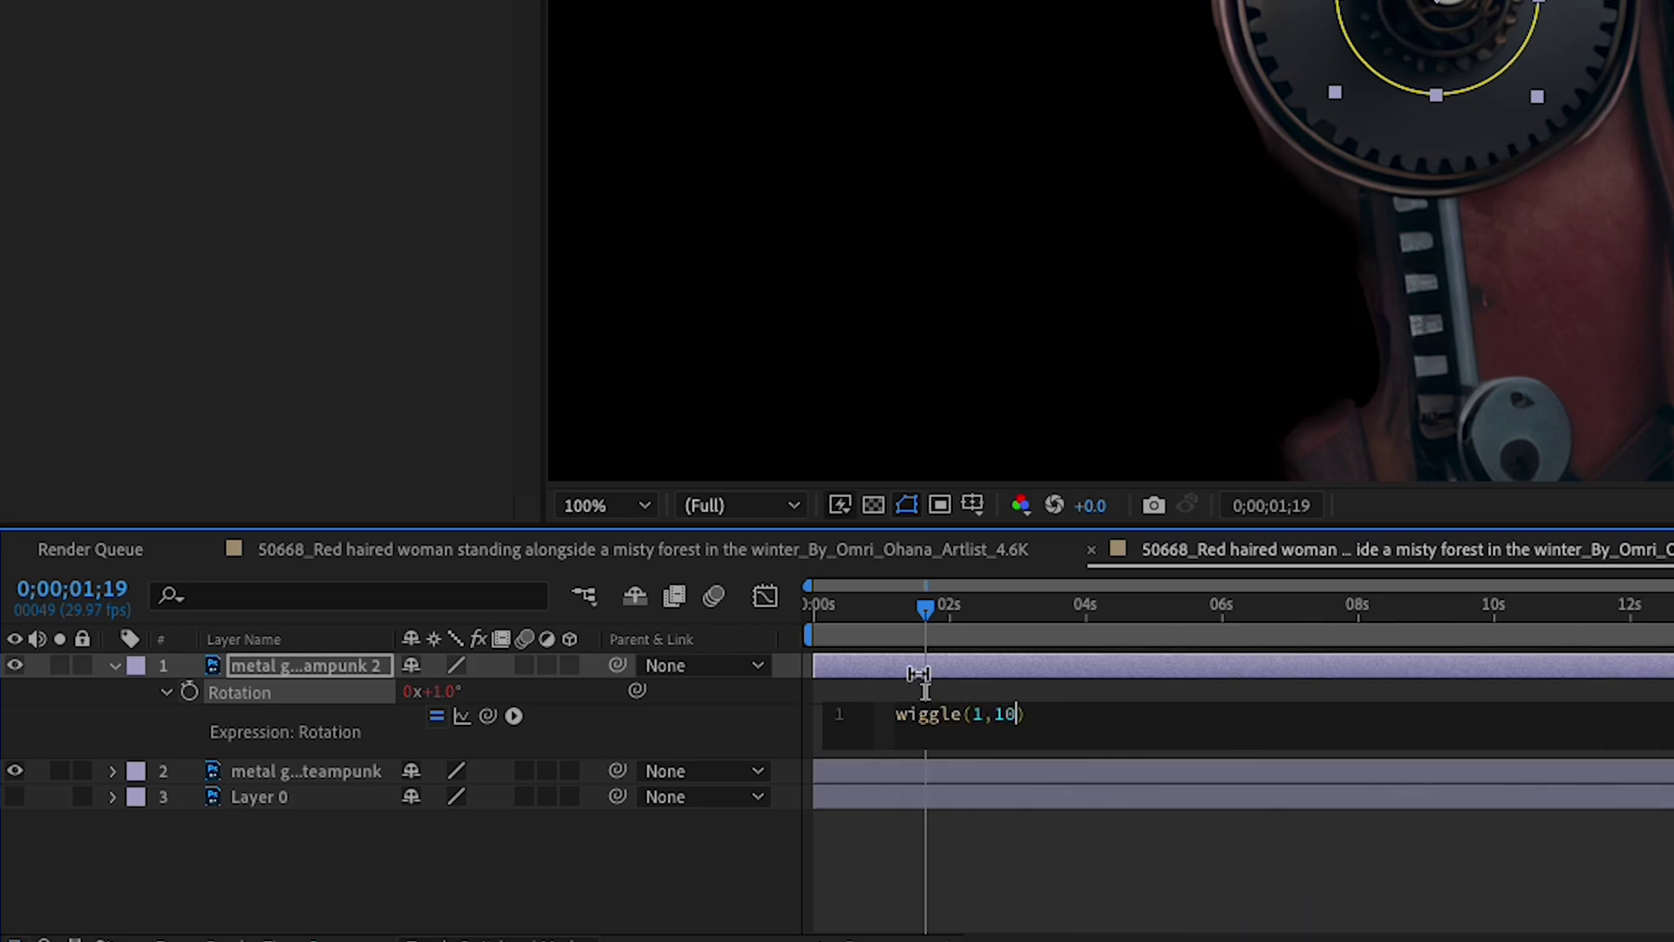
{"action": "key", "text": "Return"}
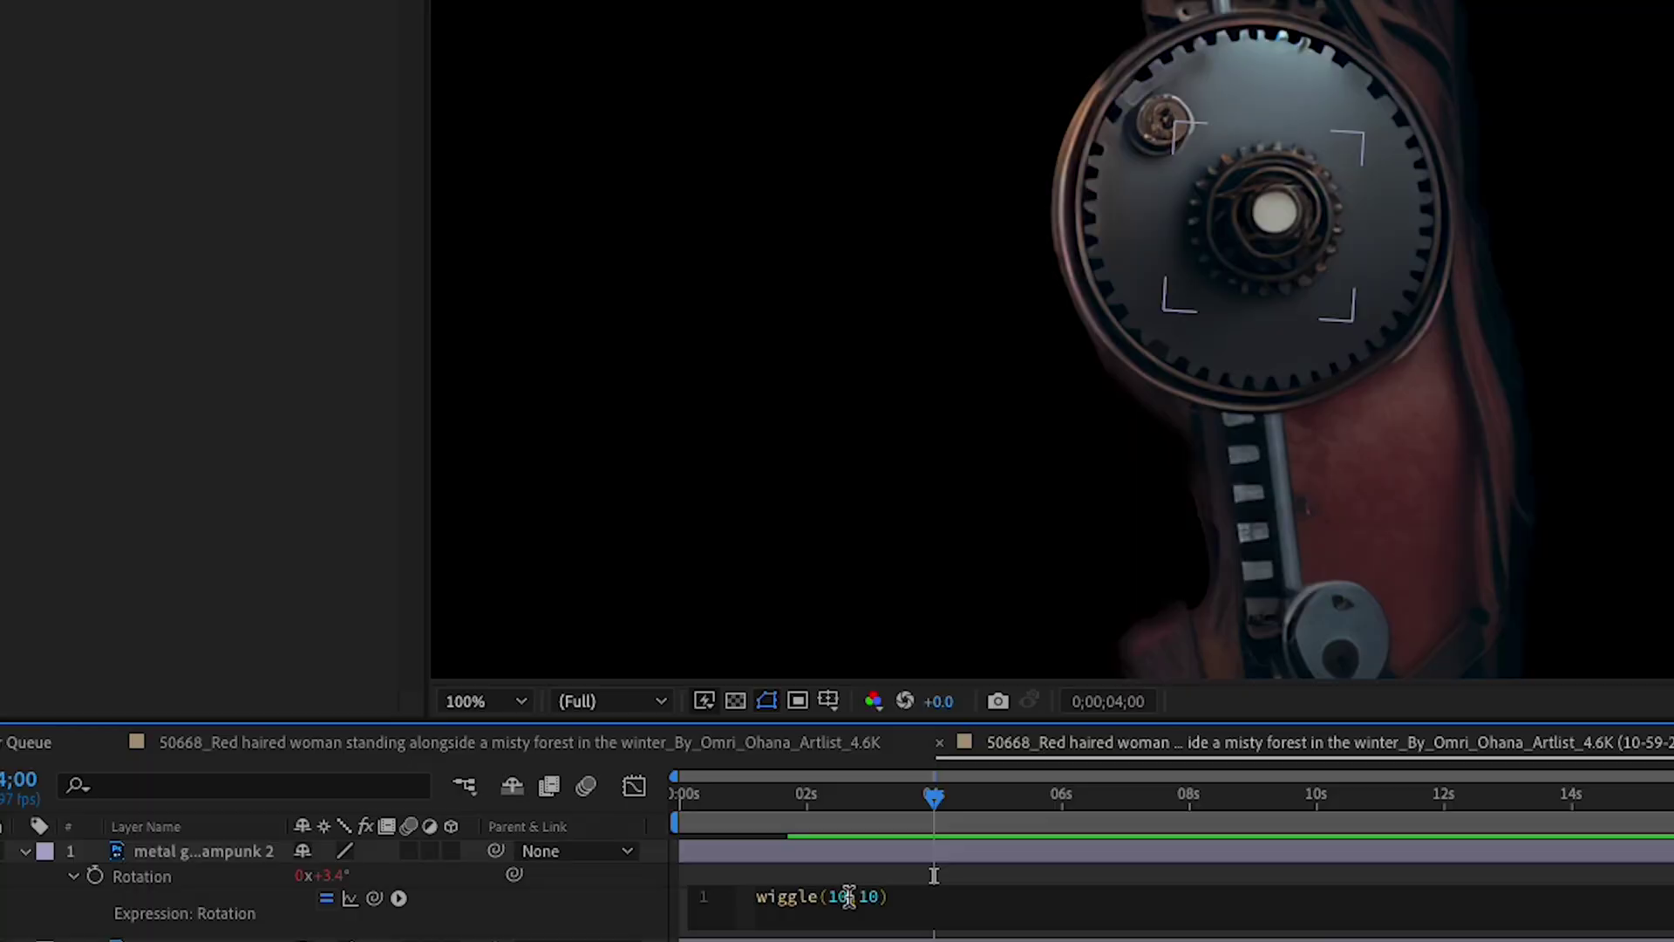
{"action": "left_click", "coordinate": [934, 875]}
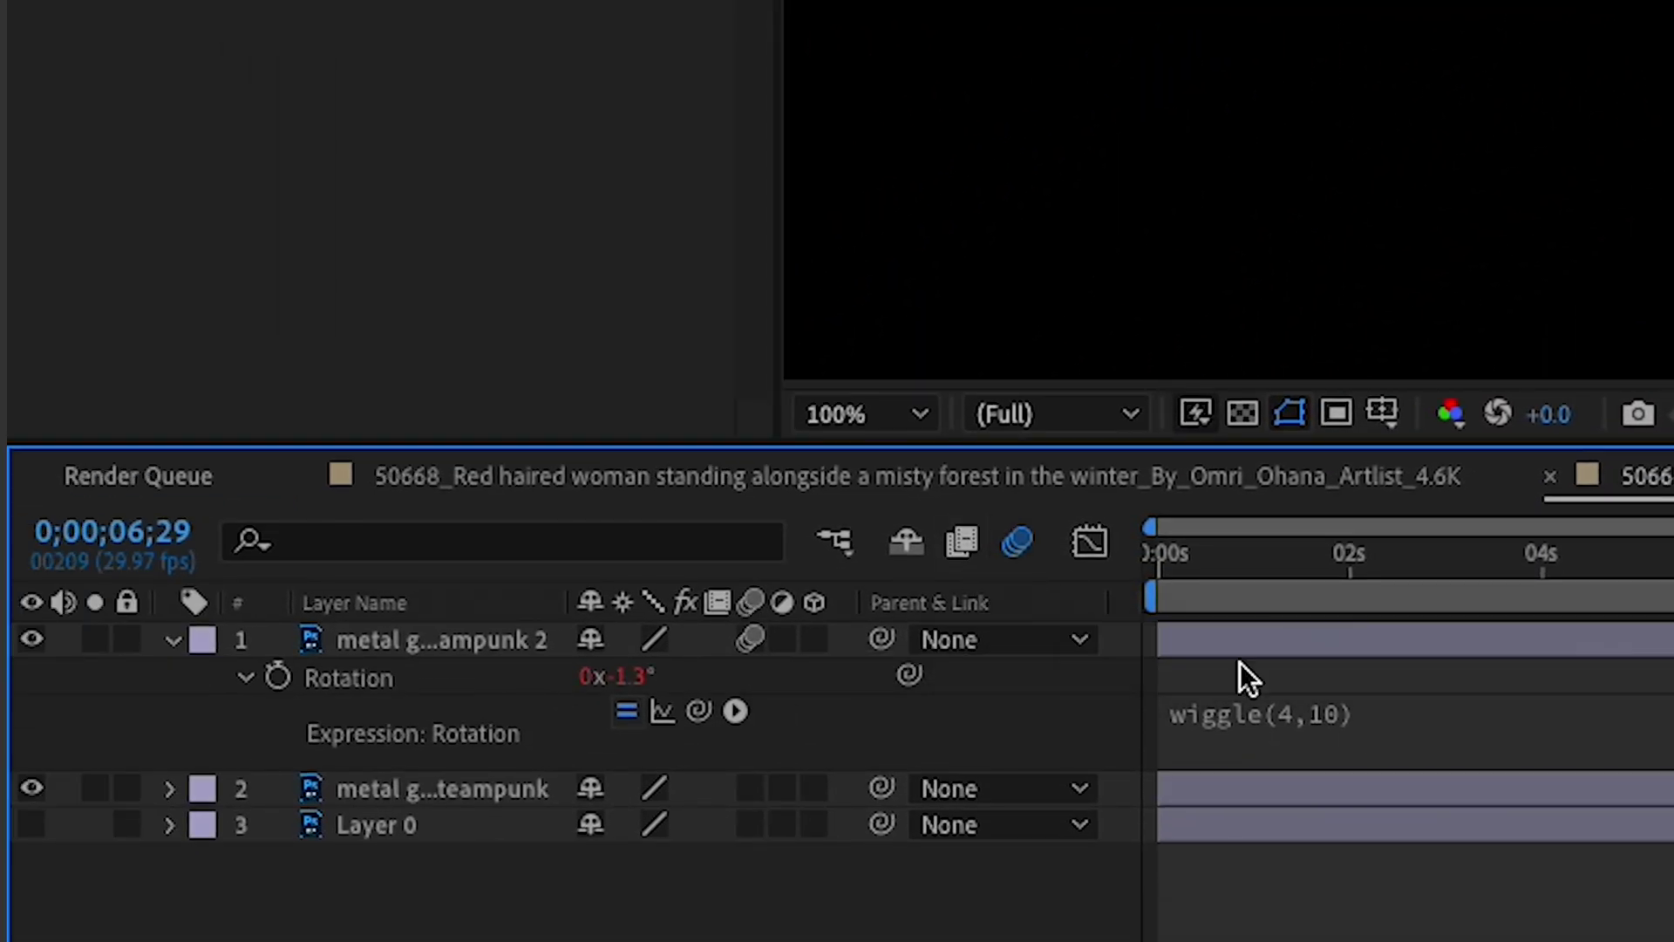
Duplicate the metal gear layer, set the copy's Mask 2 to Subtract, and solo it.
{"action": "left_click", "coordinate": [1477, 781]}
{"action": "key", "text": "ctrl+d"}
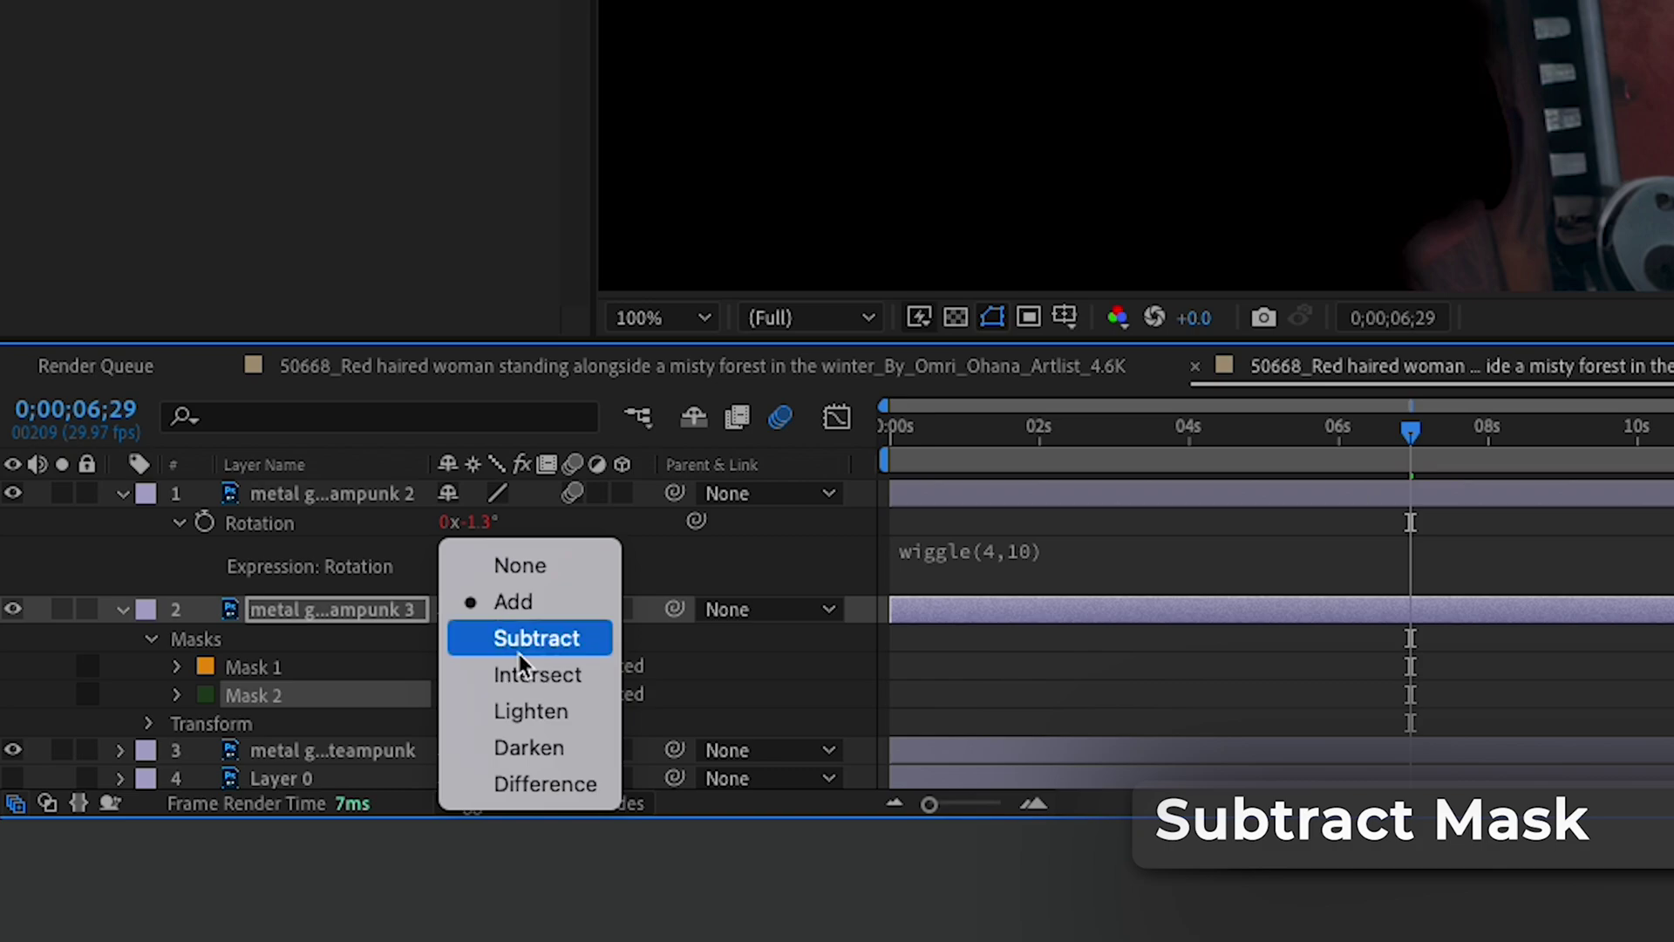
{"action": "left_click", "coordinate": [520, 649]}
{"action": "left_click", "coordinate": [63, 609]}
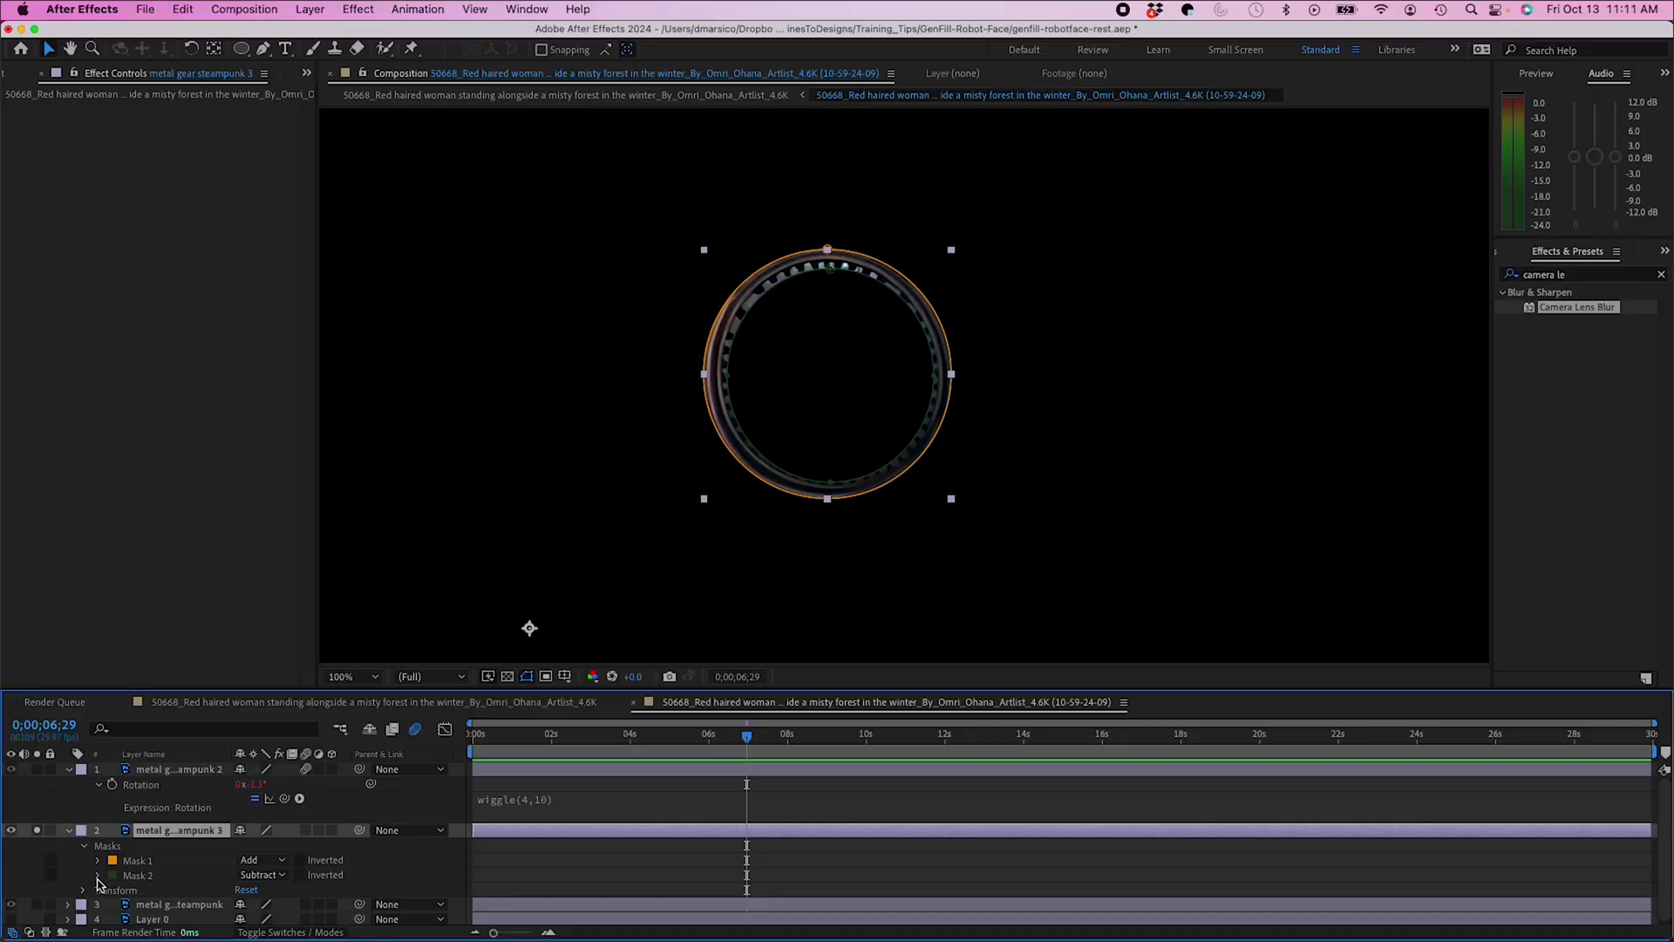
Give Mask 2 a -8 px expansion and 5 px feather, then unsolo and select layer 2.
{"action": "left_click", "coordinate": [87, 863]}
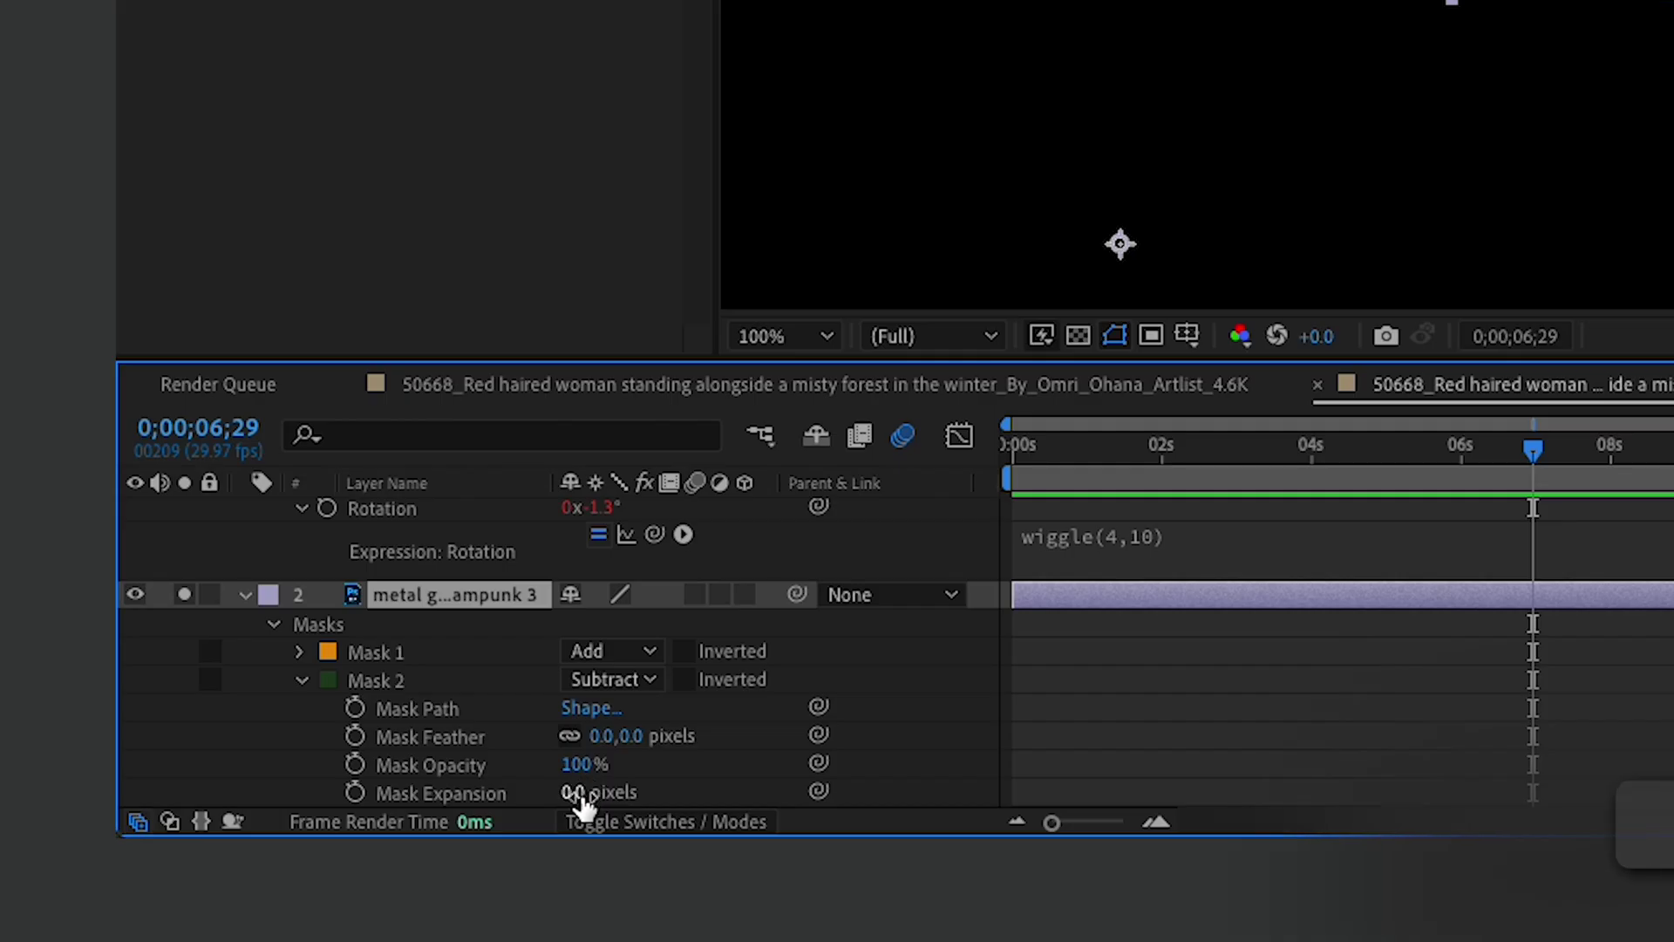
{"action": "mouse_move", "coordinate": [578, 798]}
{"action": "left_mouse_down"}
{"action": "mouse_move", "coordinate": [558, 792]}
{"action": "mouse_move", "coordinate": [573, 811]}
{"action": "left_mouse_up"}
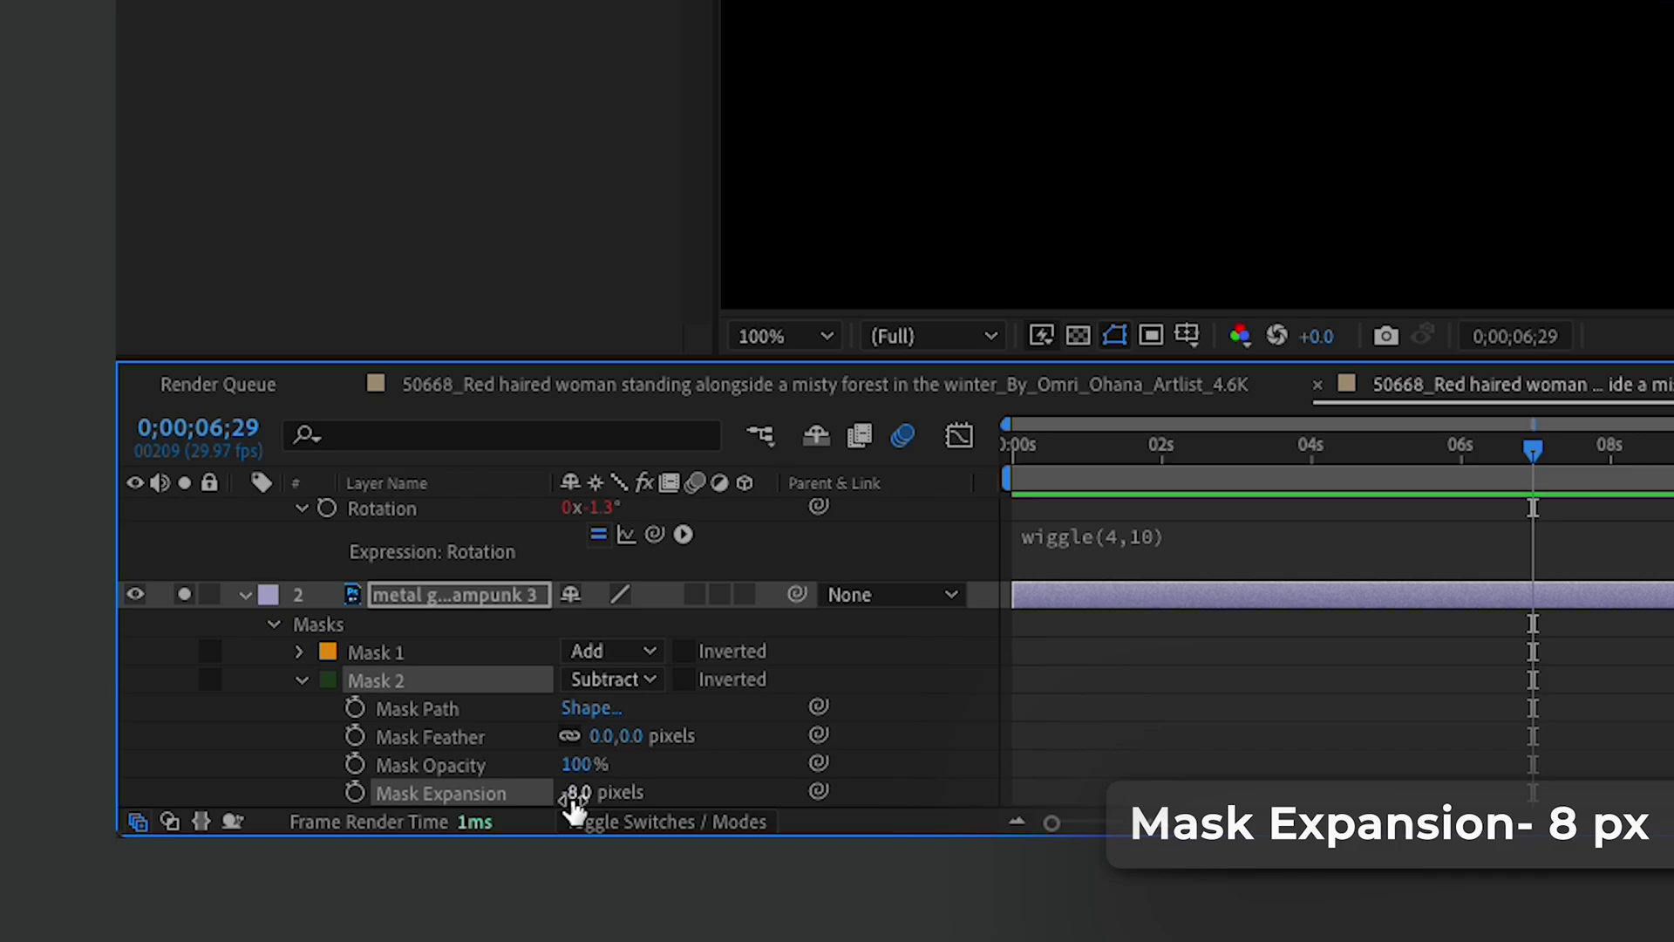
{"action": "left_click", "coordinate": [601, 736]}
{"action": "type", "text": "5"}
{"action": "key", "text": "Return"}
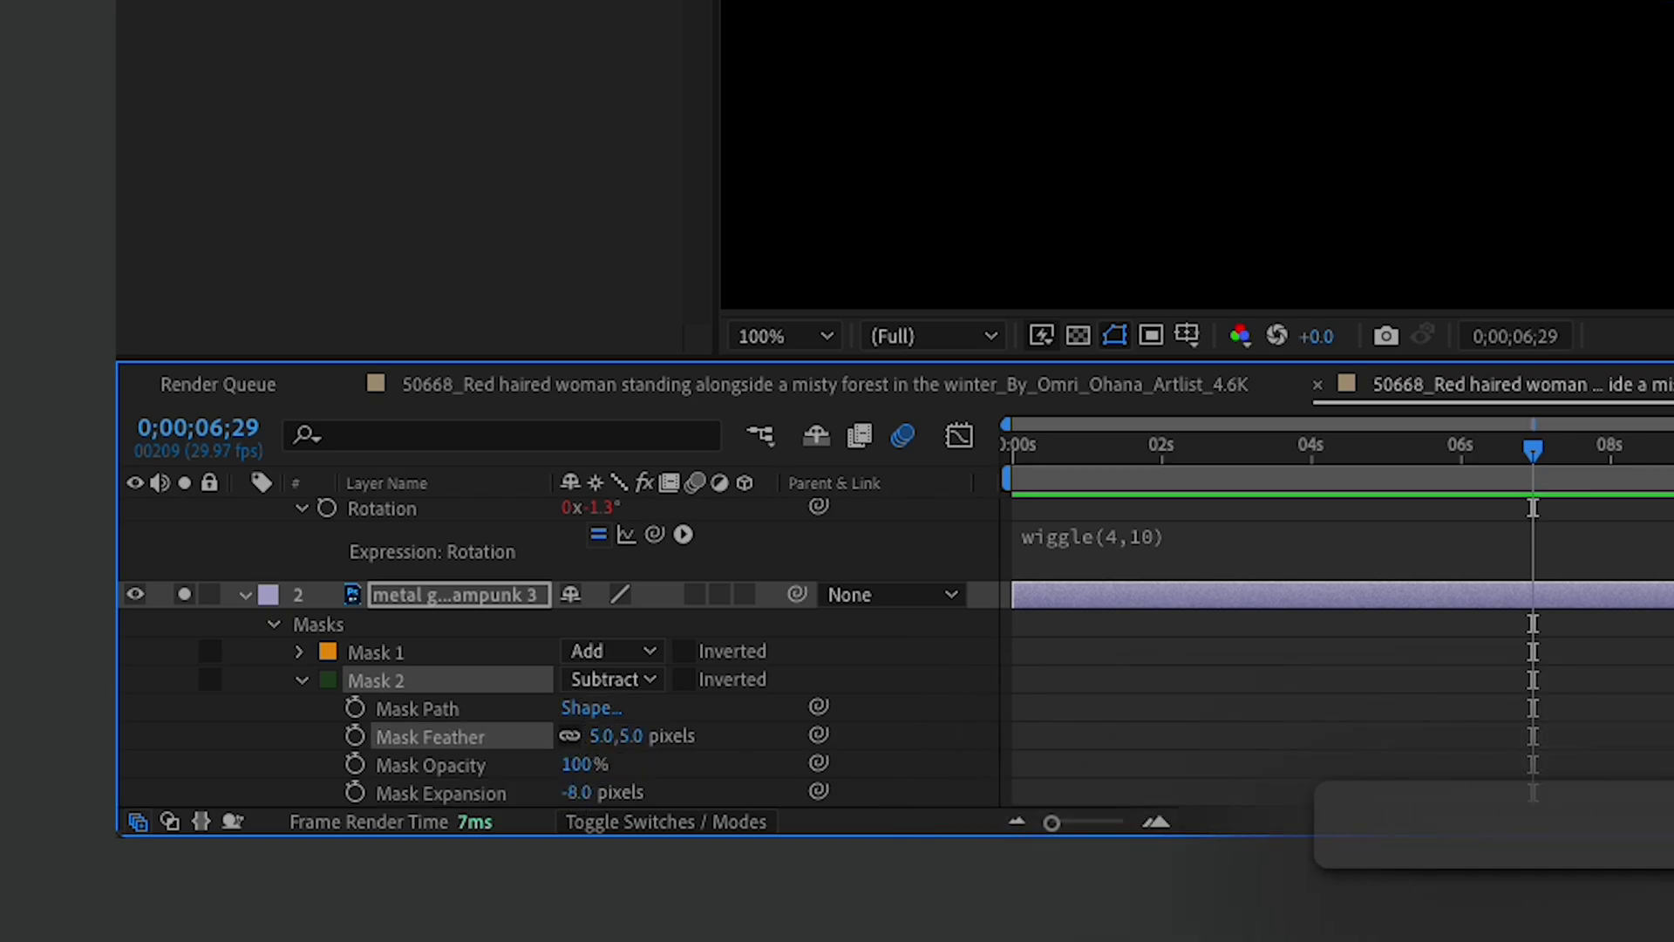
{"action": "left_click", "coordinate": [184, 594]}
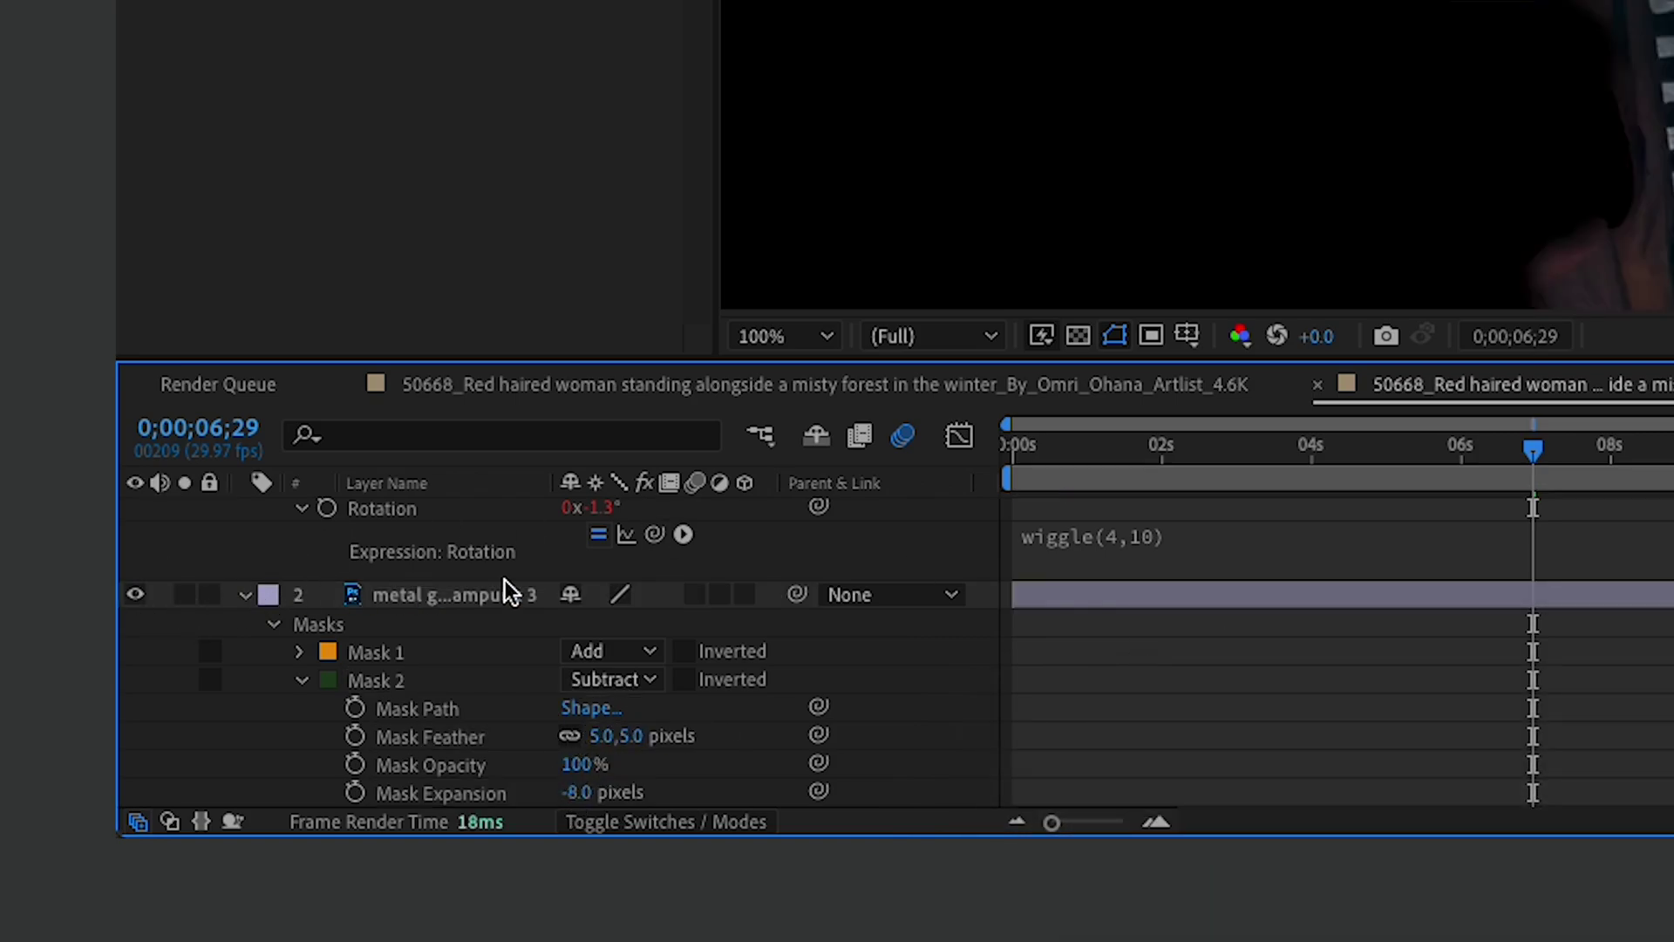
{"action": "left_click", "coordinate": [453, 594]}
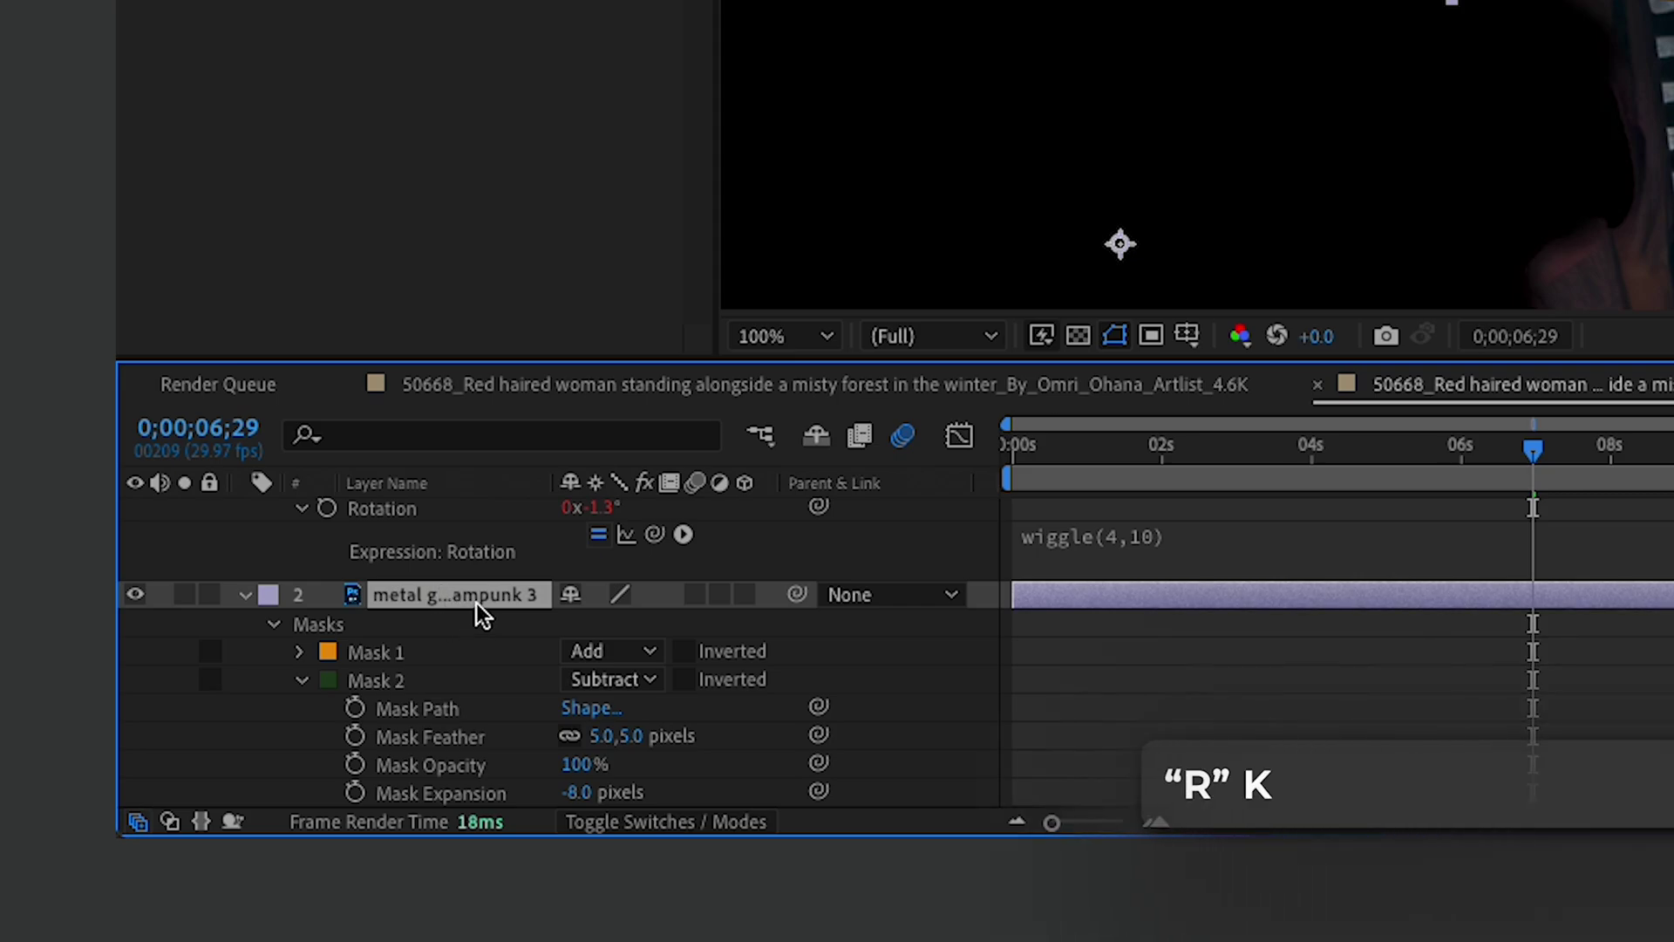
Drive the second gear layer's Rotation with a wiggle(2,10) expression.
{"action": "key", "text": "r"}
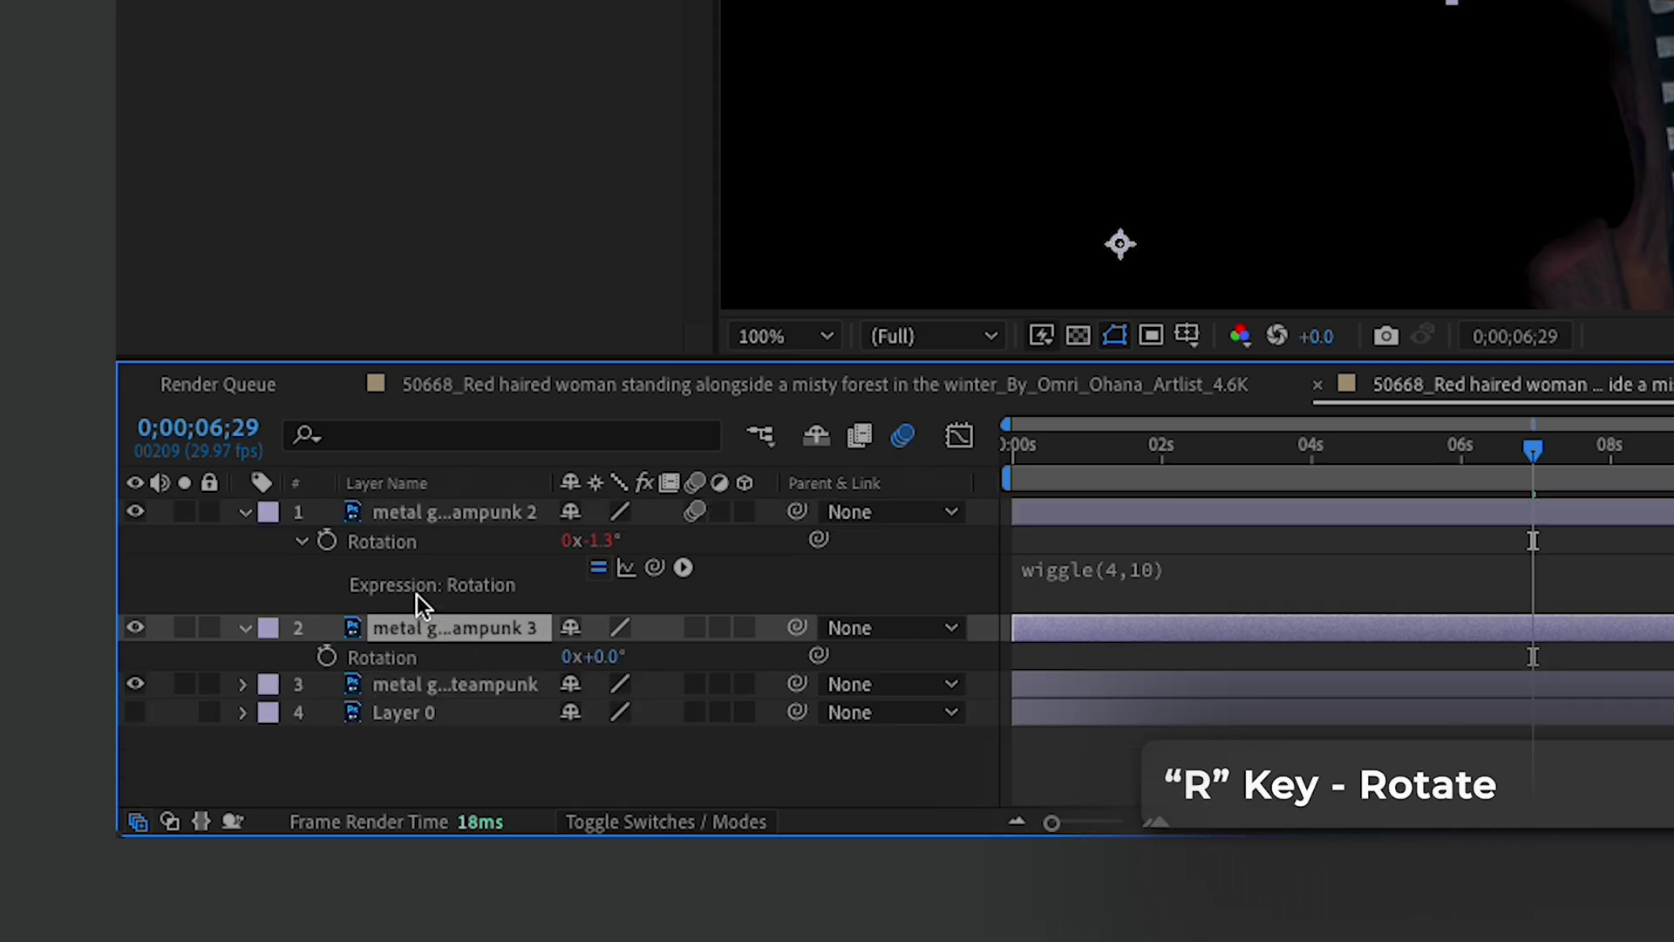
{"action": "left_click", "coordinate": [326, 656], "text": "alt"}
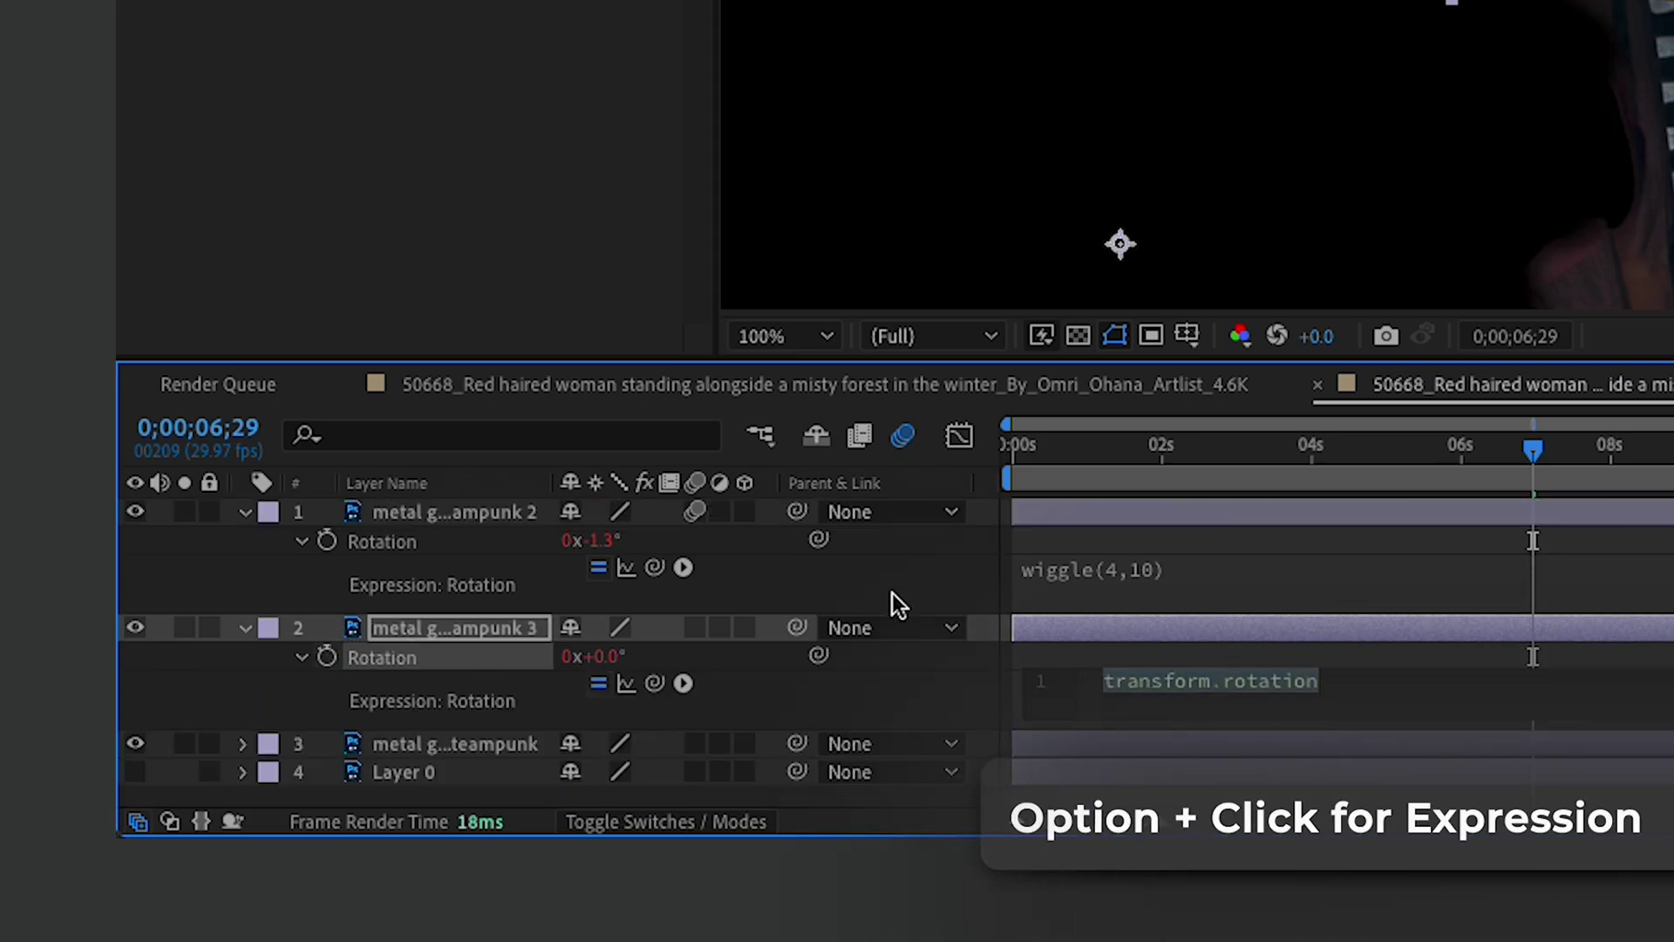
{"action": "type", "text": "wiggle"}
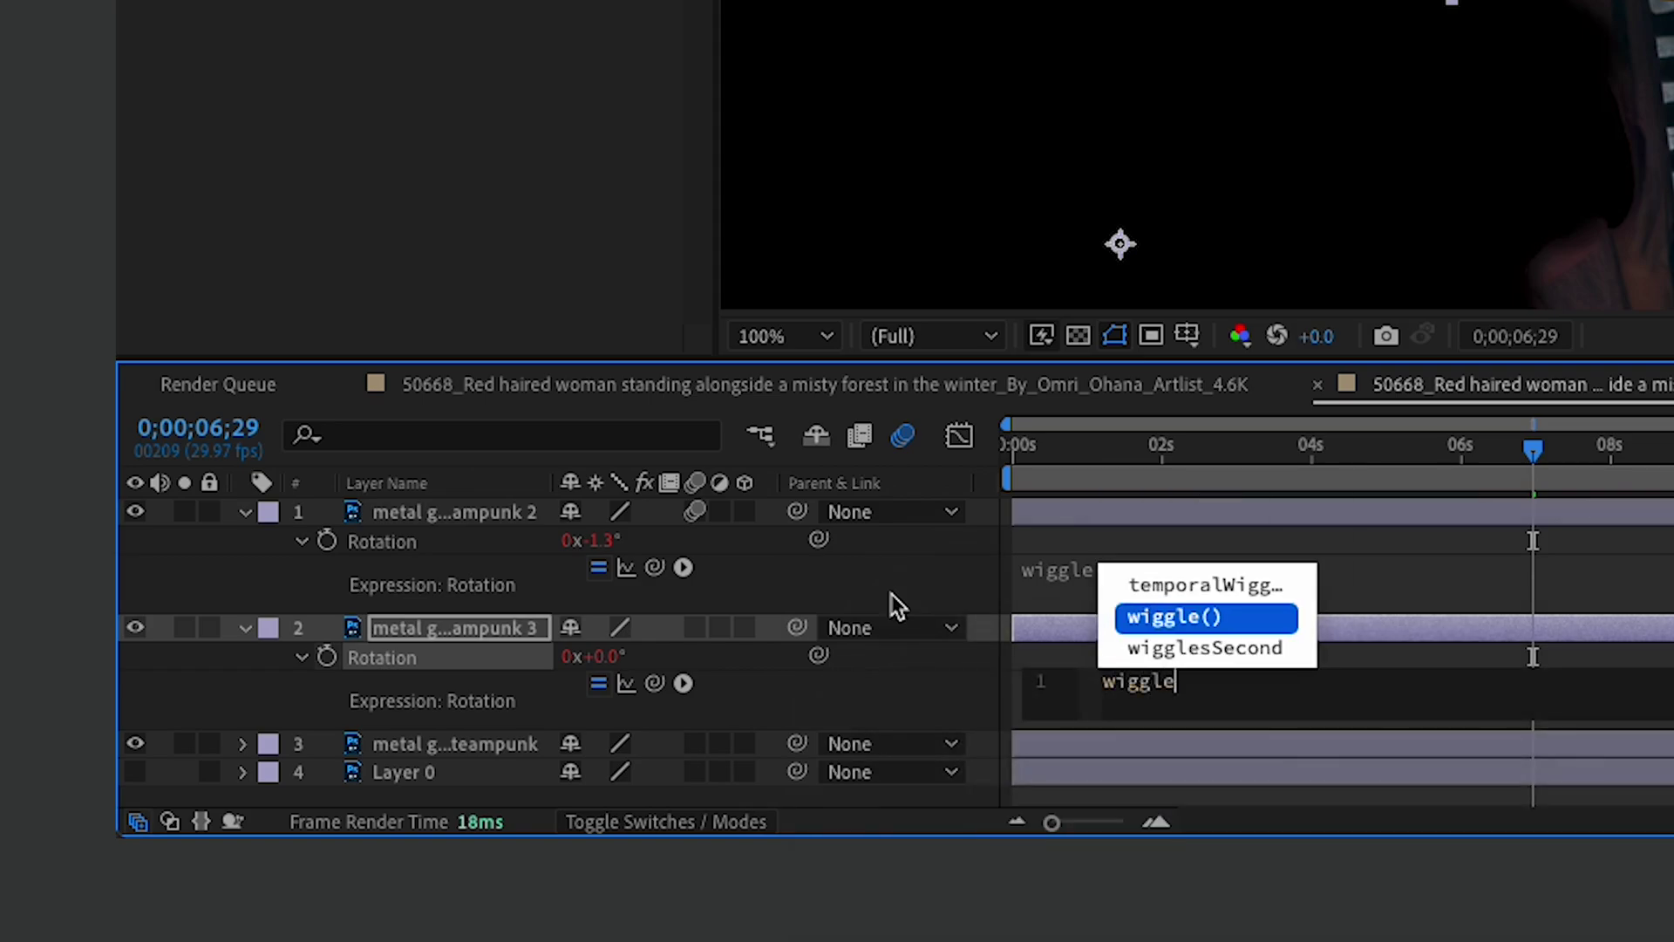
{"action": "key", "text": "Escape"}
{"action": "type", "text": "("}
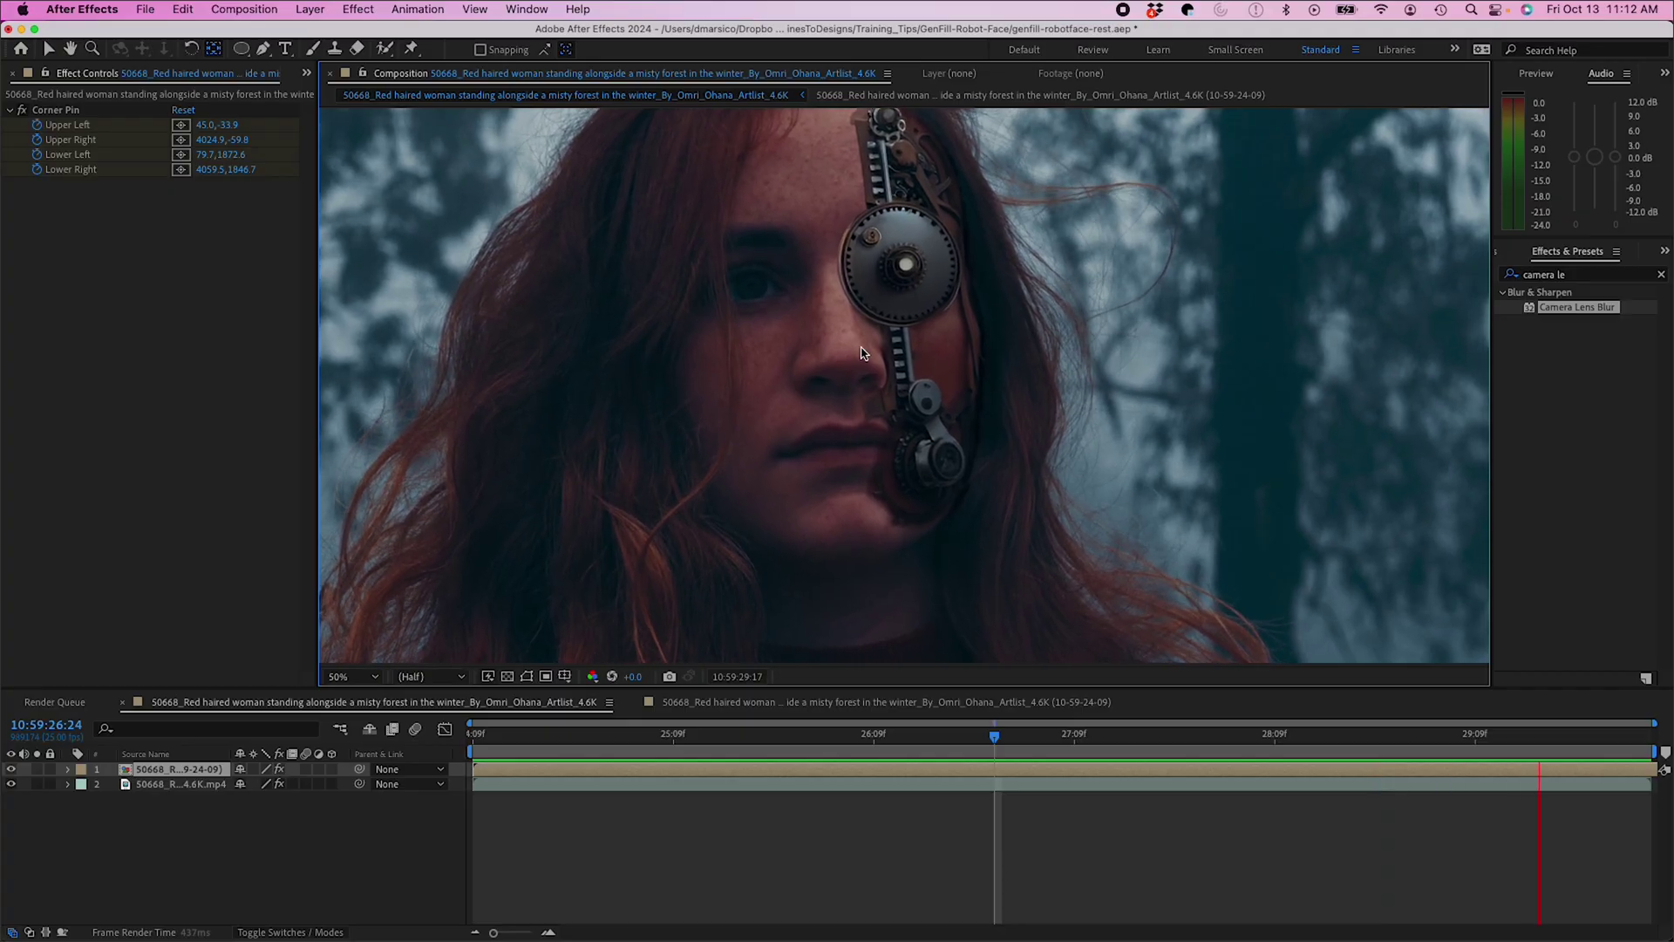
Turn on motion blur for the second gear layer.
{"action": "key", "text": "slash"}
{"action": "left_click_drag", "start_coordinate": [858, 343], "coordinate": [845, 427]}
{"action": "left_click", "coordinate": [747, 701]}
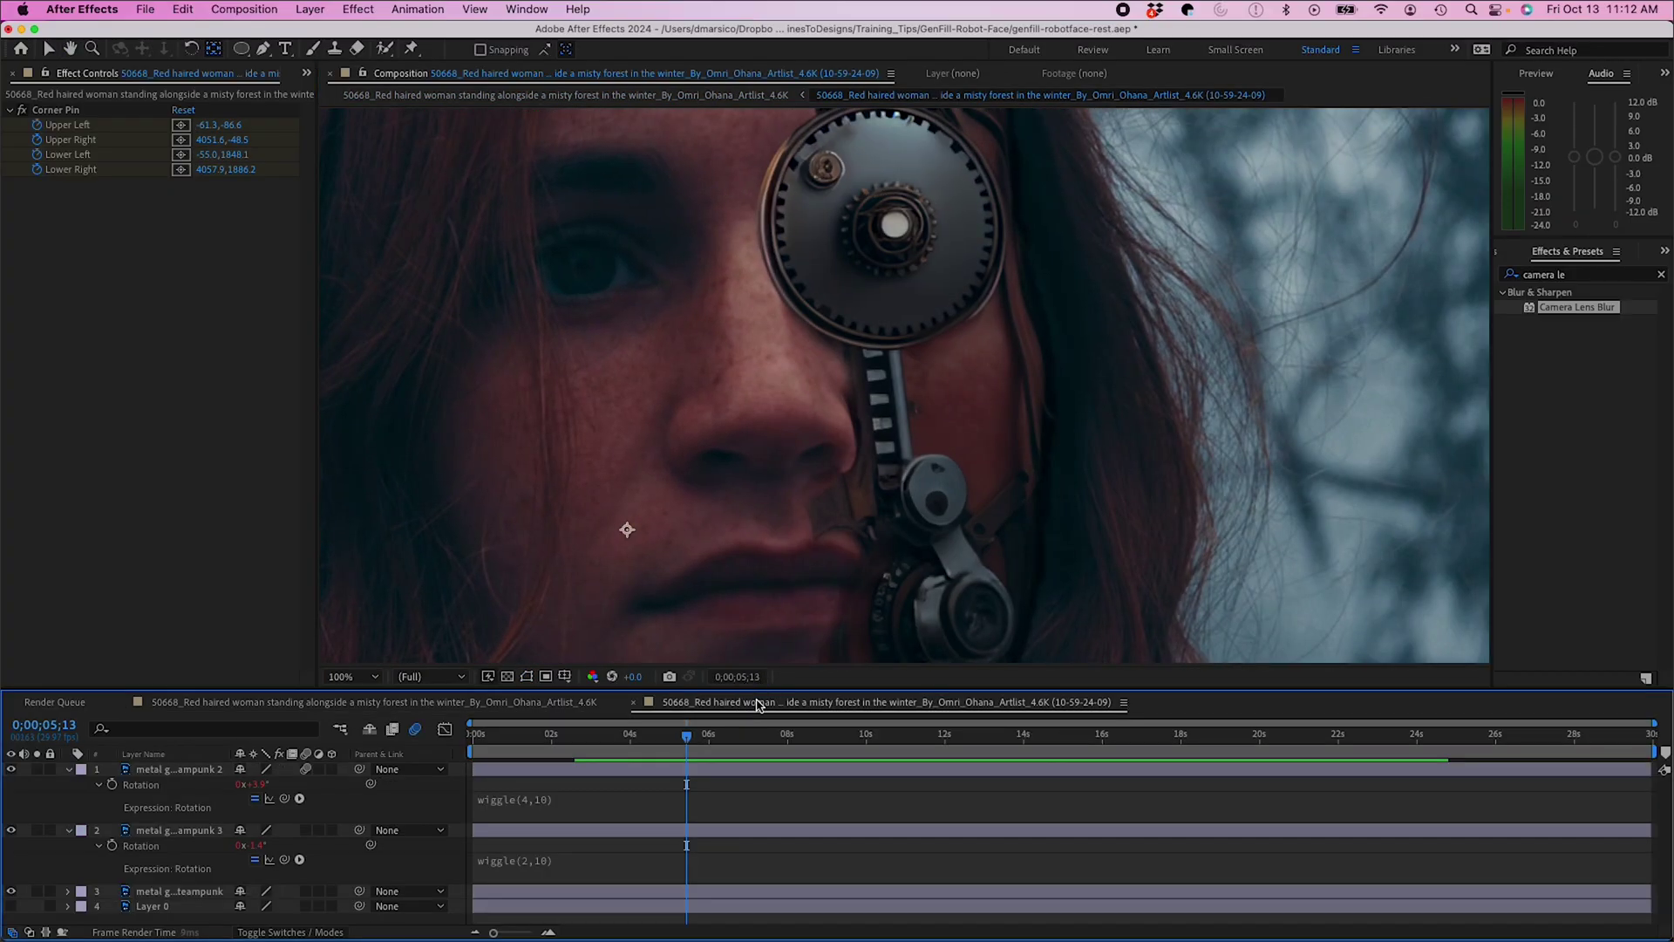
{"action": "left_click", "coordinate": [659, 622]}
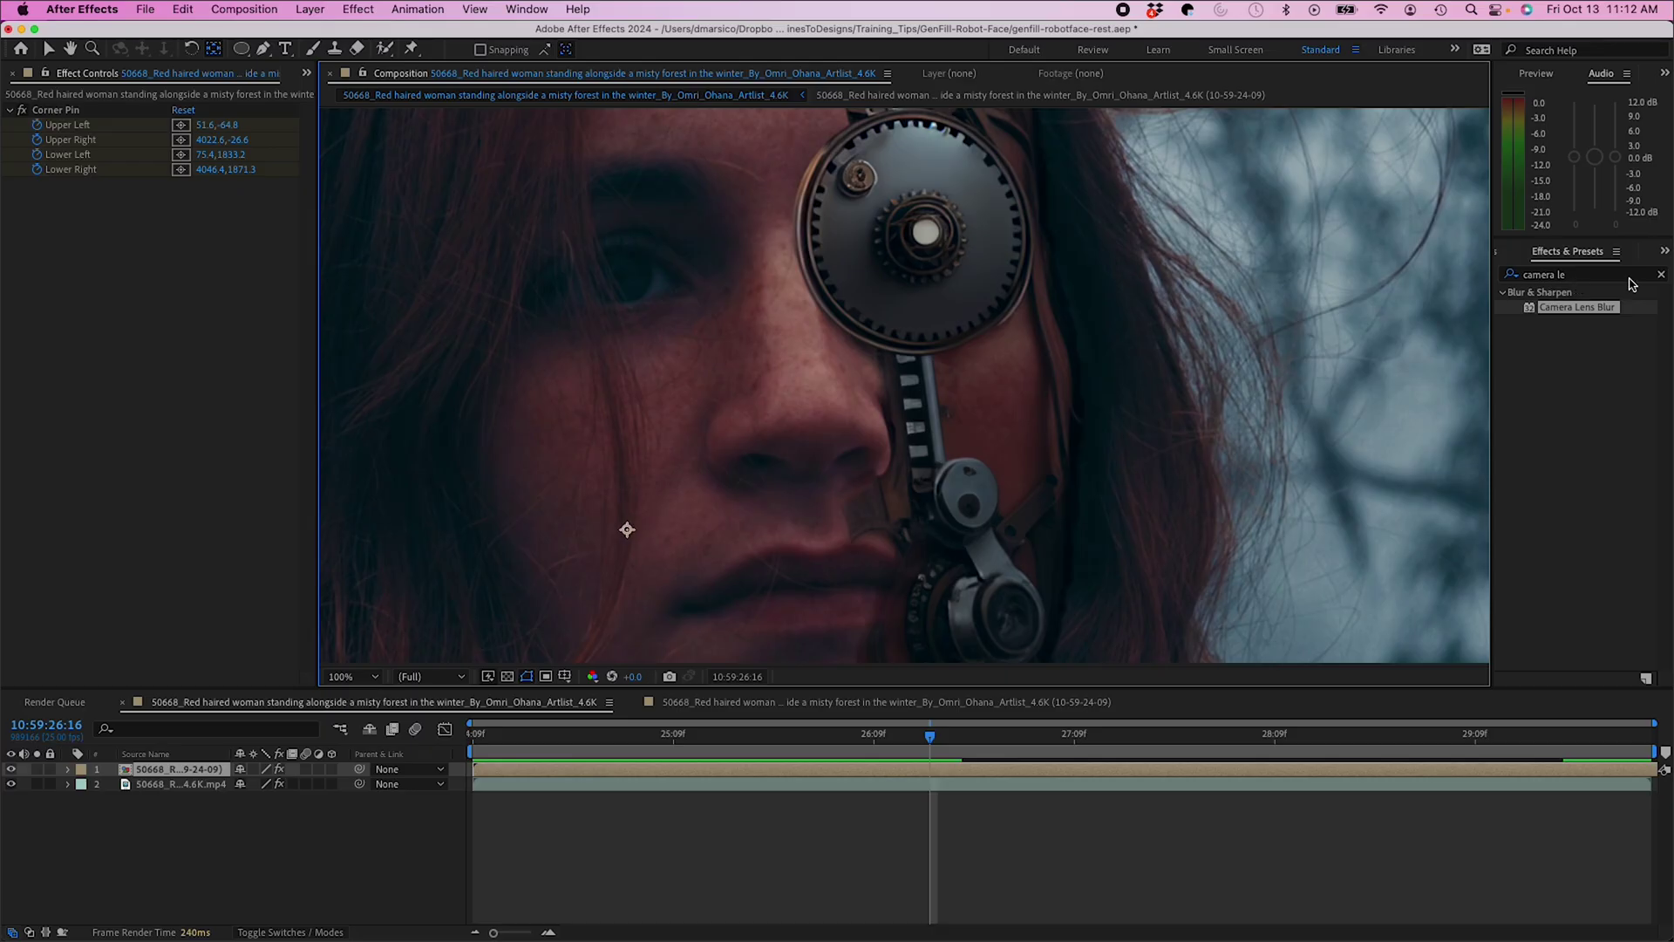
Apply the Match Grain effect to the gear layer.
{"action": "left_click", "coordinate": [1661, 276]}
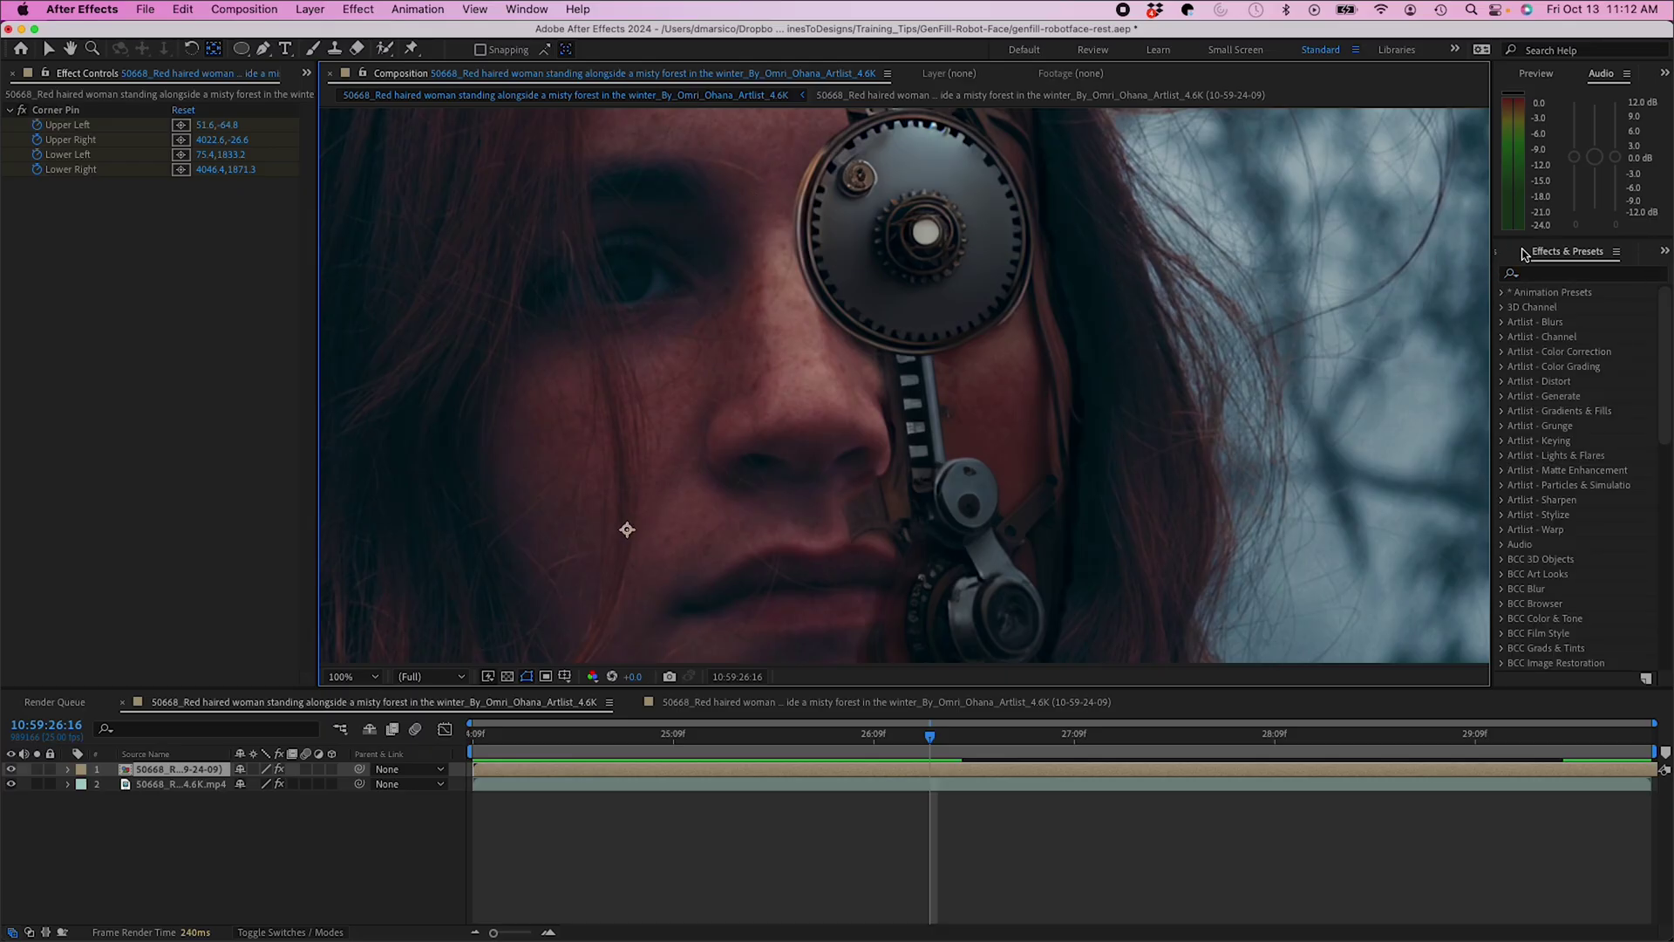
{"action": "left_click", "coordinate": [1513, 274]}
{"action": "type", "text": "matc"}
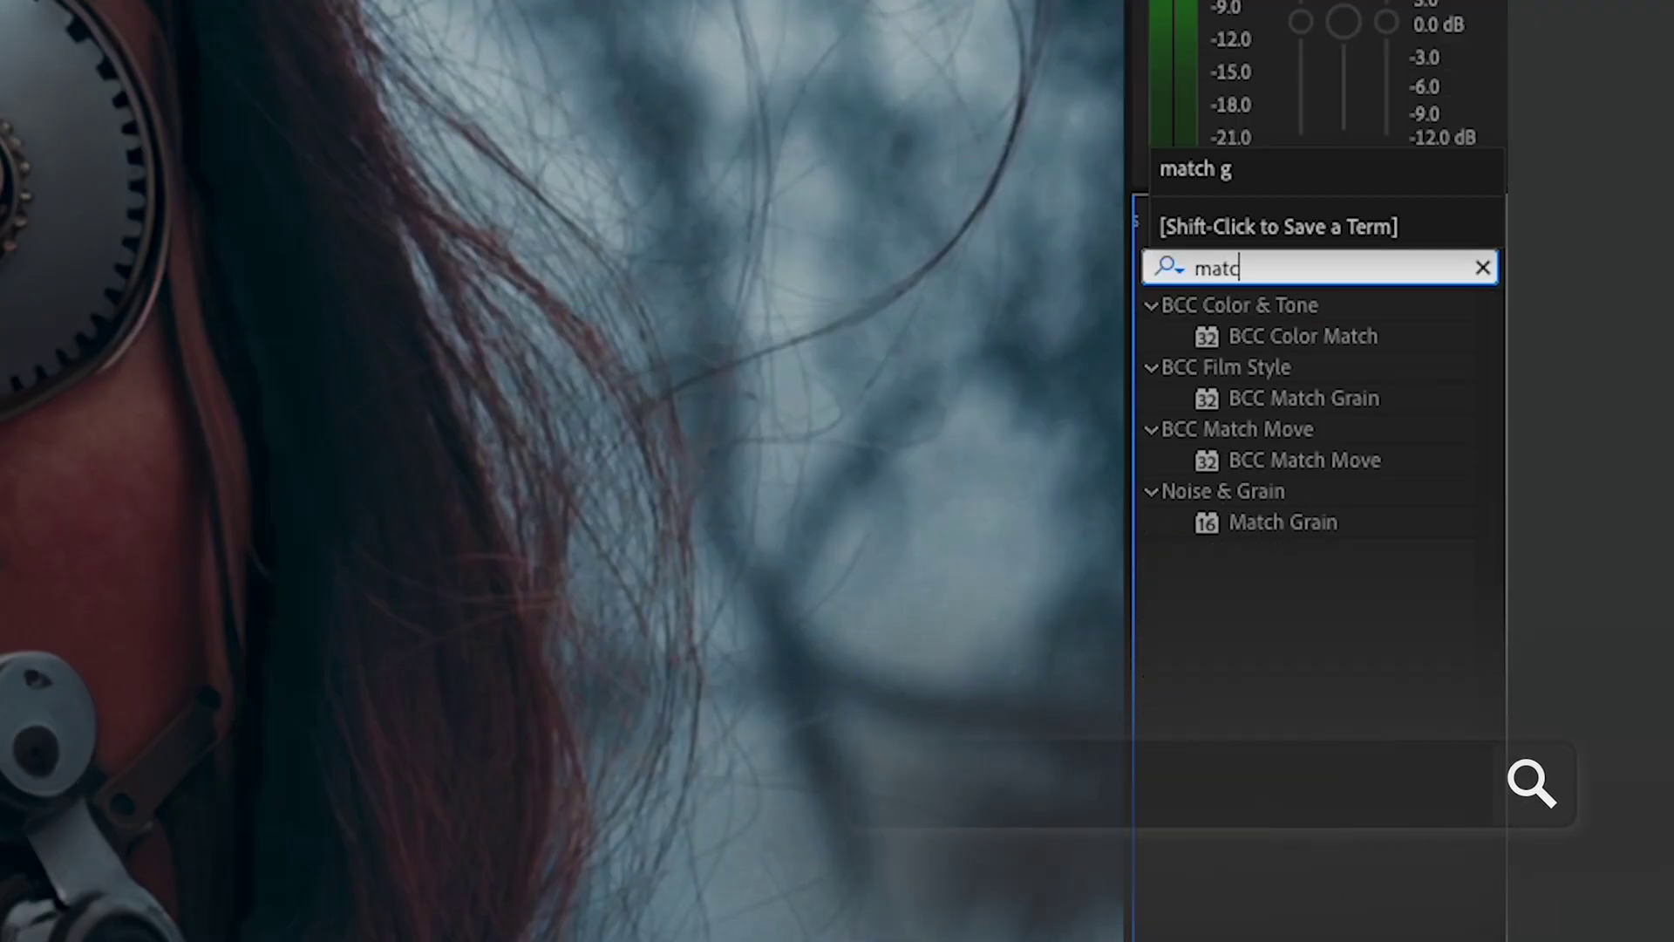
{"action": "type", "text": "h g"}
{"action": "left_click_drag", "start_coordinate": [1283, 401], "coordinate": [705, 773]}
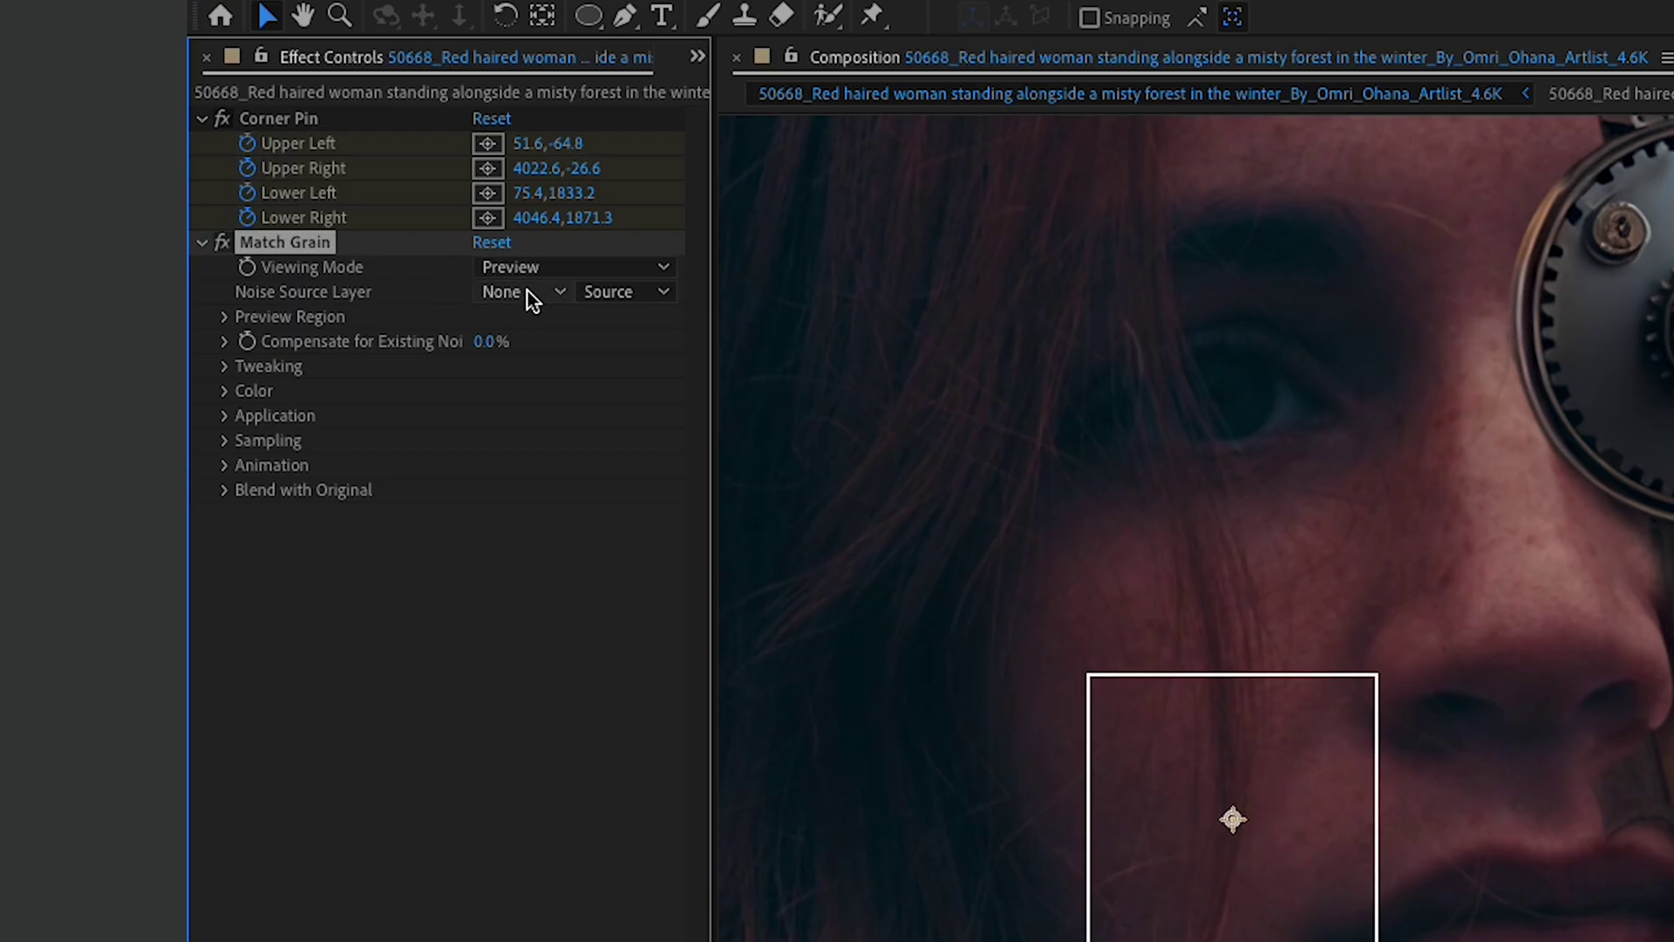
Set Match Grain's Viewing Mode to Final Output and Noise Source Layer to the original footage.
{"action": "left_click", "coordinate": [523, 268]}
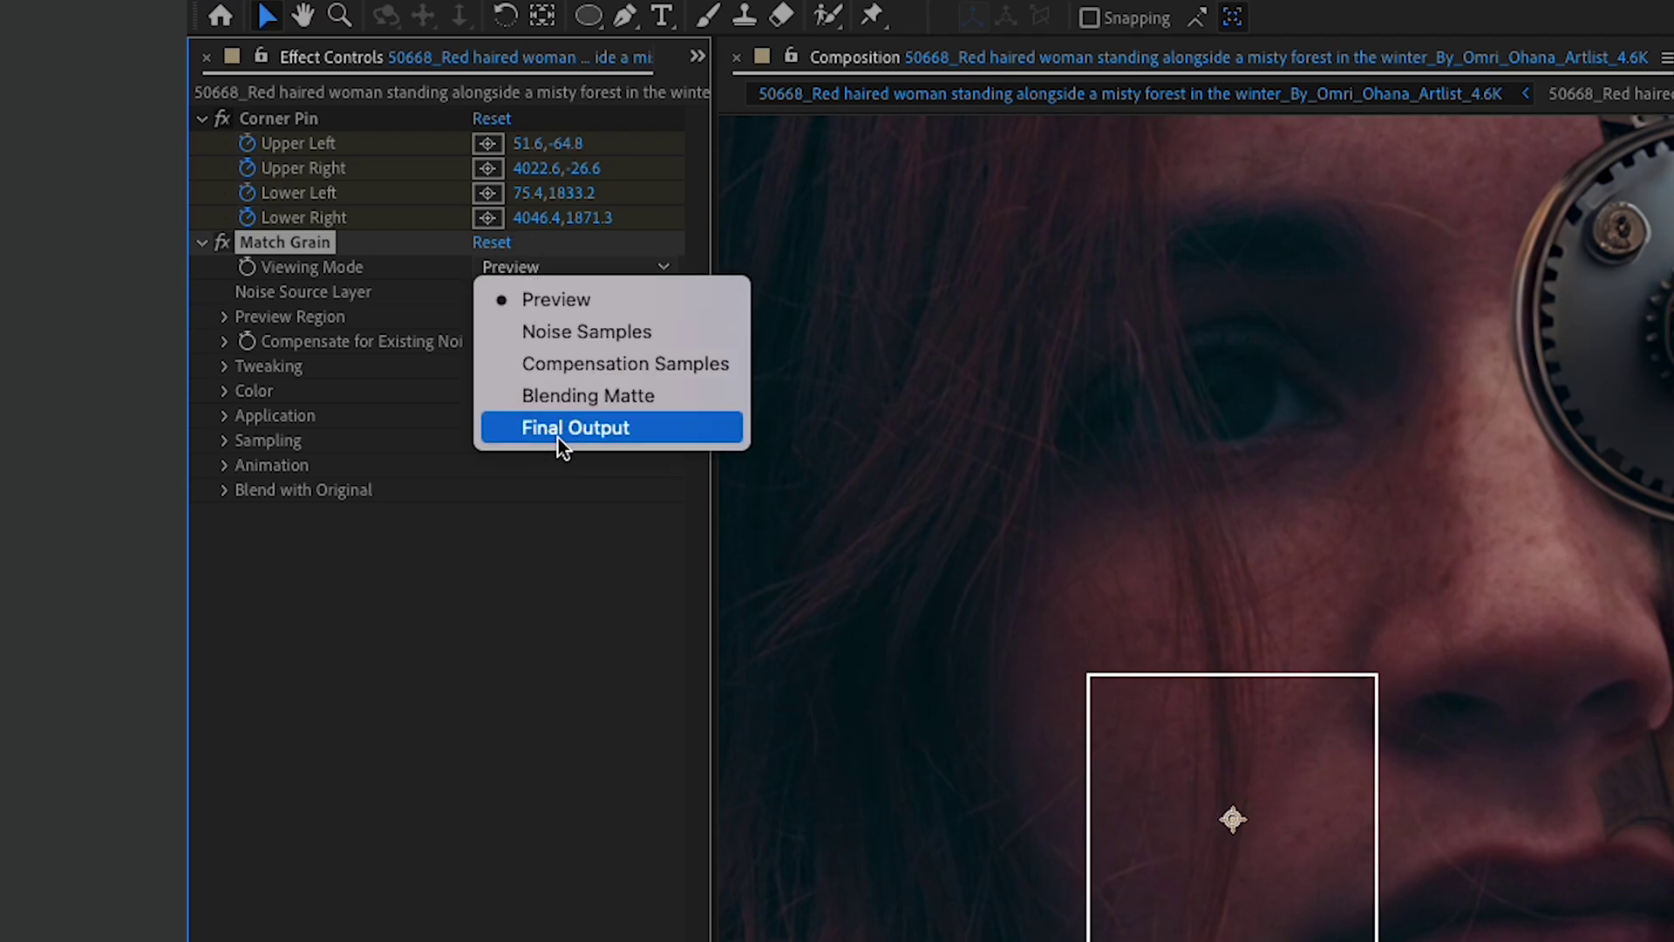
{"action": "left_click", "coordinate": [559, 439]}
{"action": "left_click", "coordinate": [511, 293]}
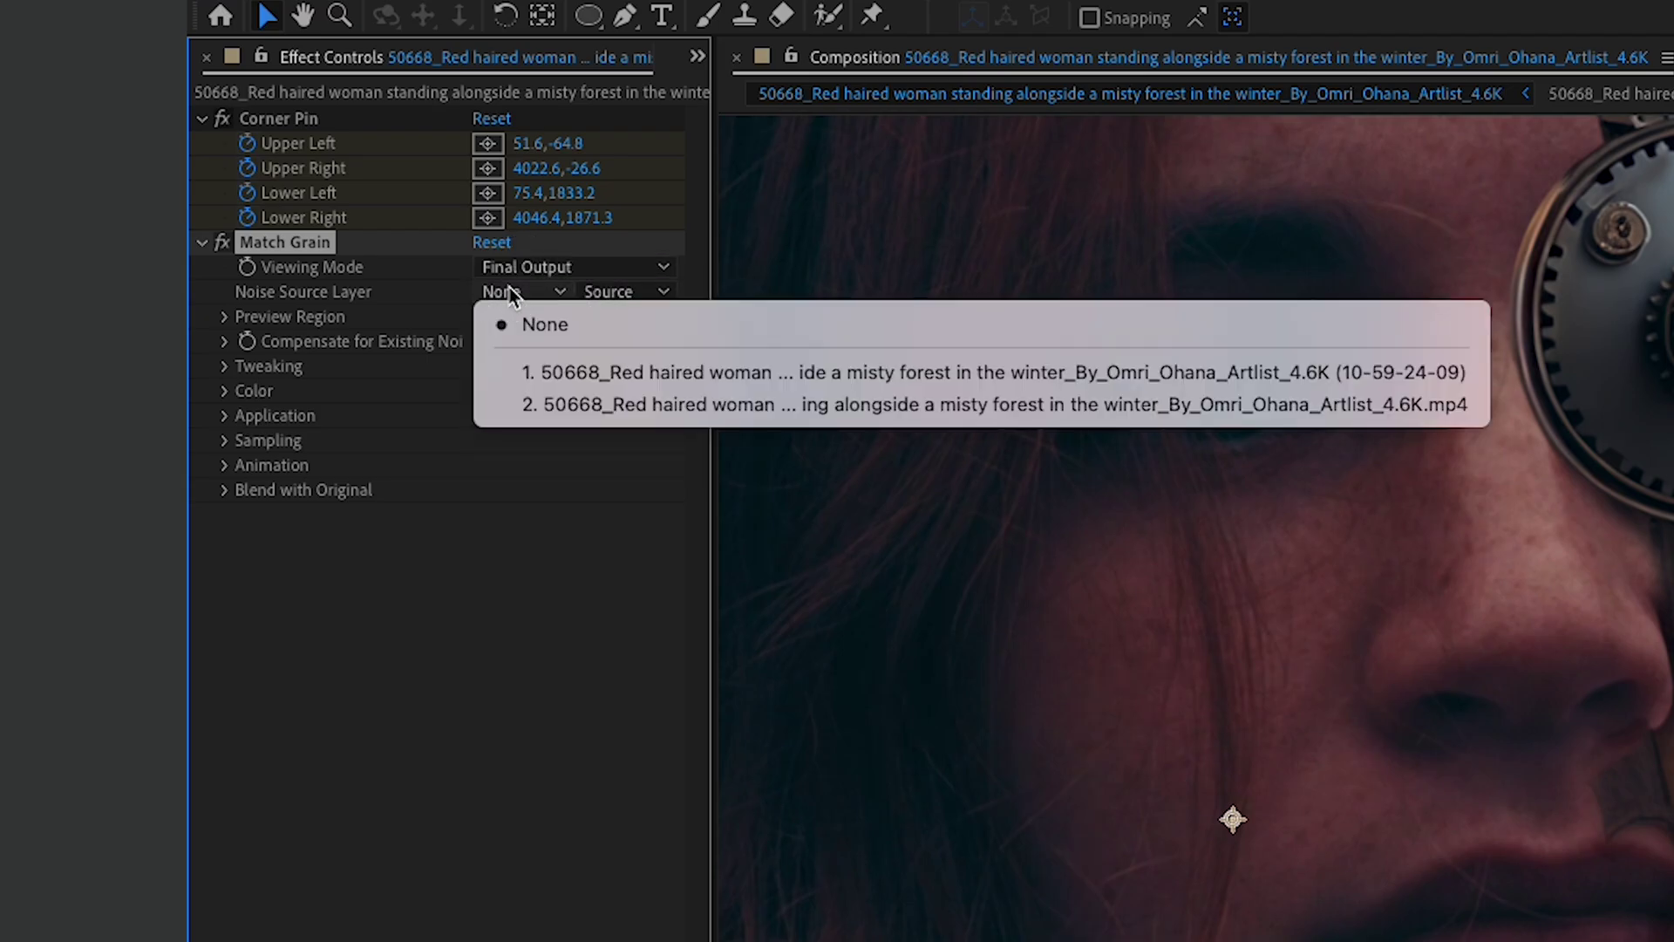
{"action": "left_click", "coordinate": [562, 403]}
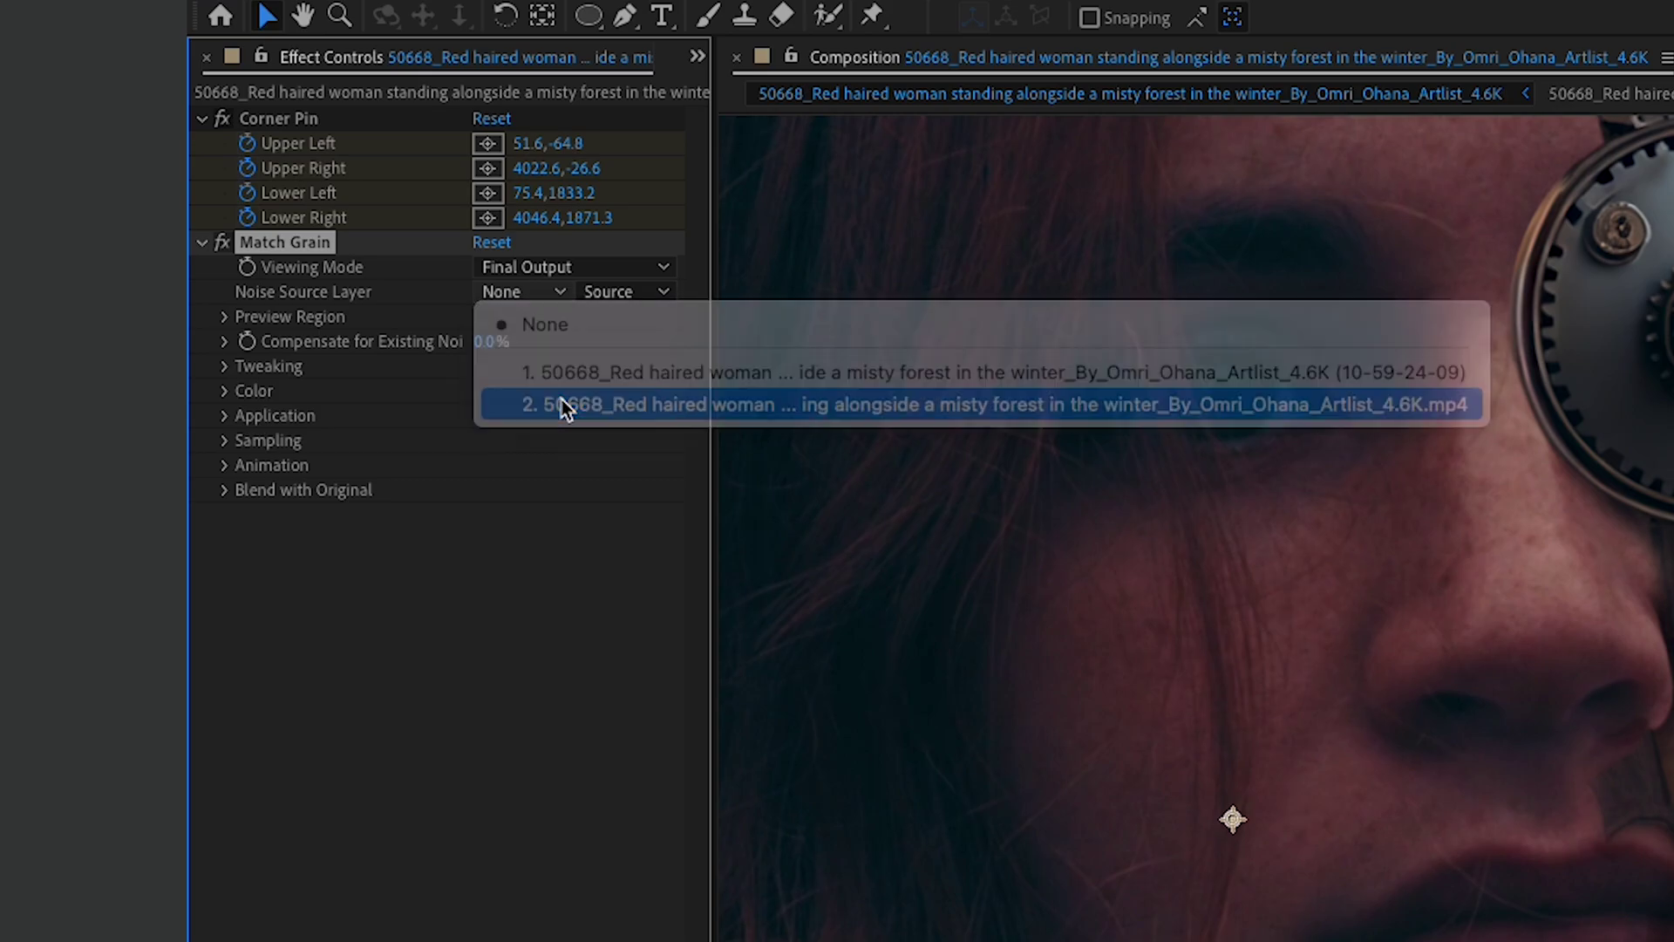
Place Match Grain's Preview Region Center beside the gear on her face.
{"action": "left_click", "coordinate": [226, 318]}
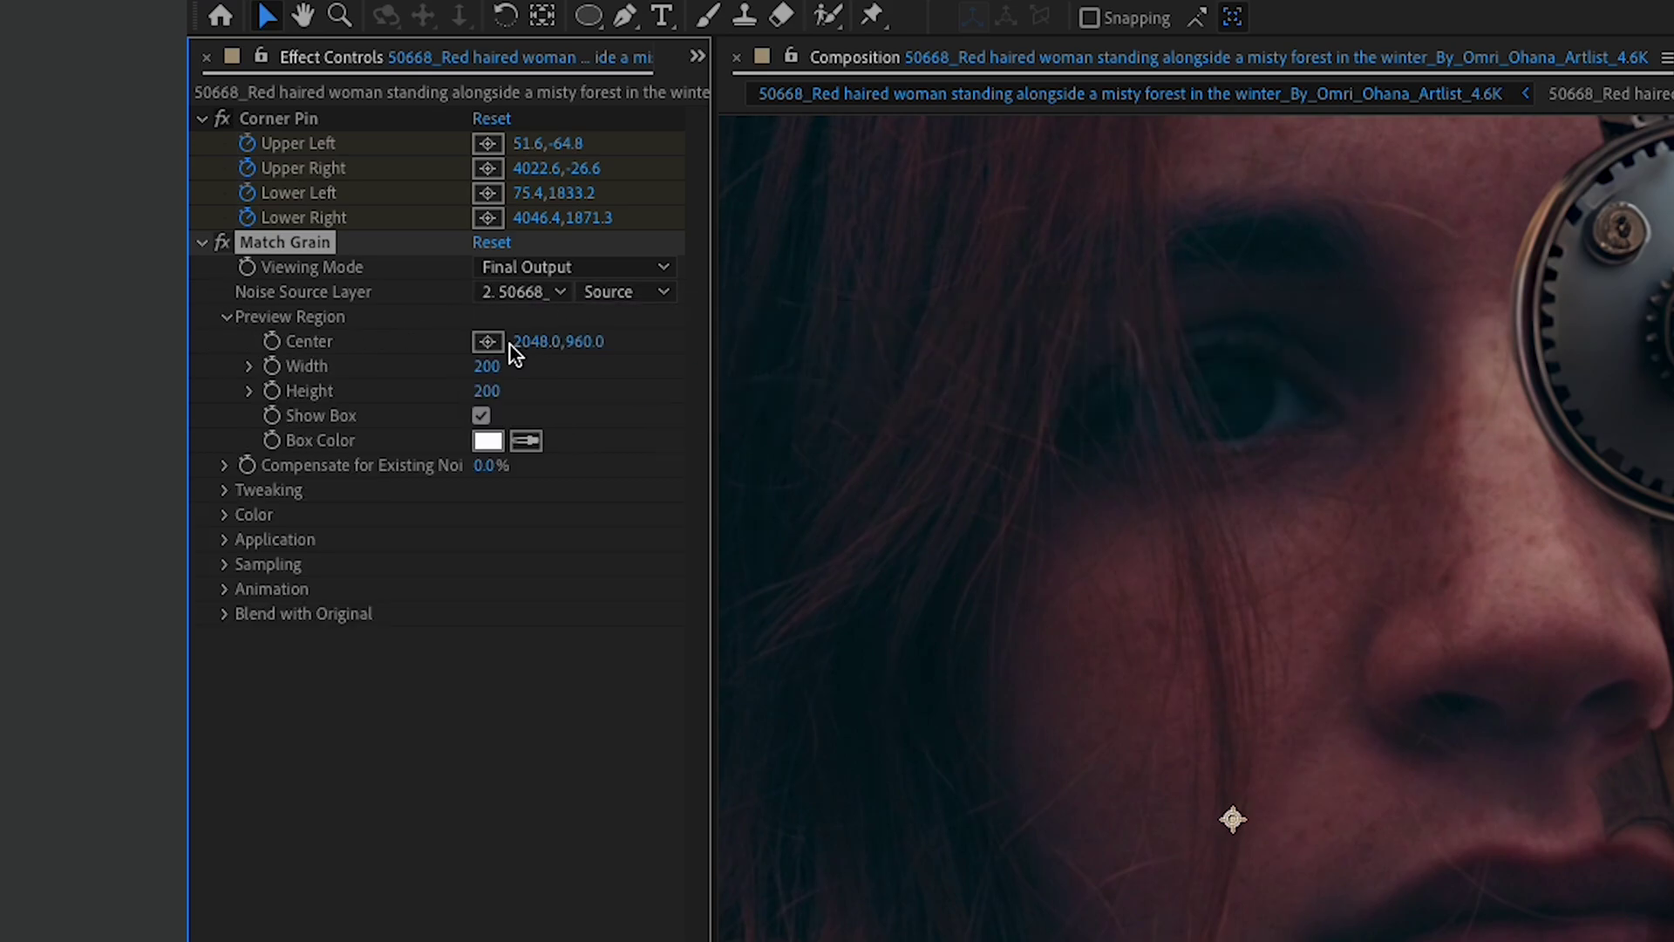
{"action": "left_click", "coordinate": [488, 341]}
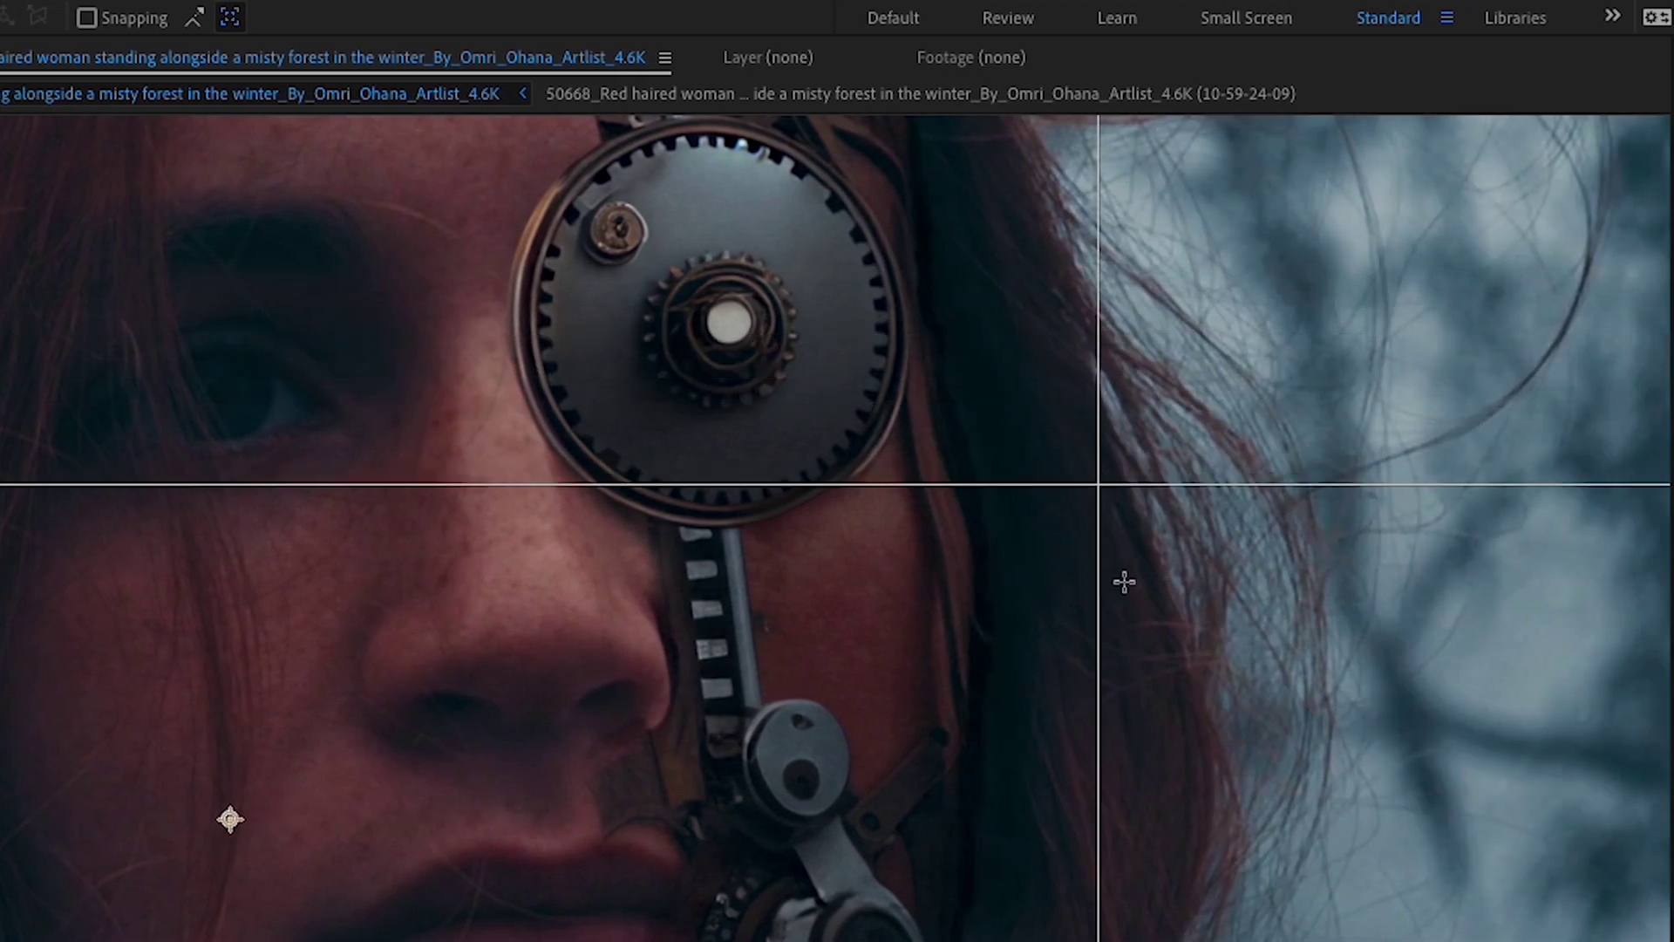
{"action": "left_click_drag", "start_coordinate": [1125, 581], "coordinate": [1058, 390]}
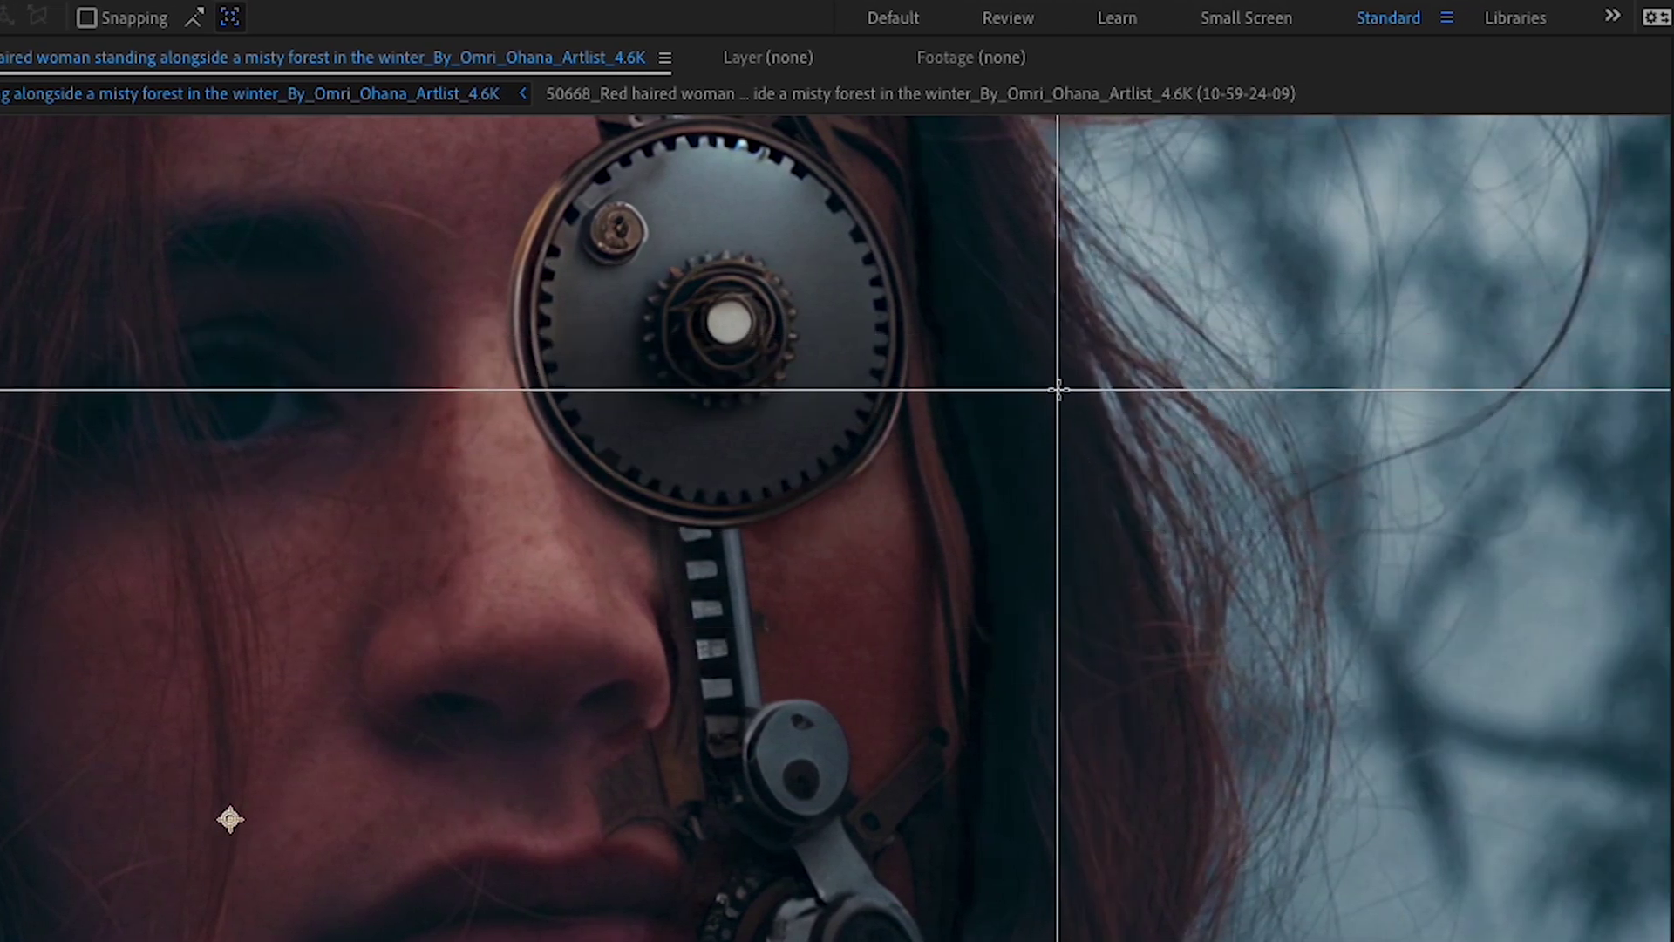
{"action": "left_click", "coordinate": [1057, 389]}
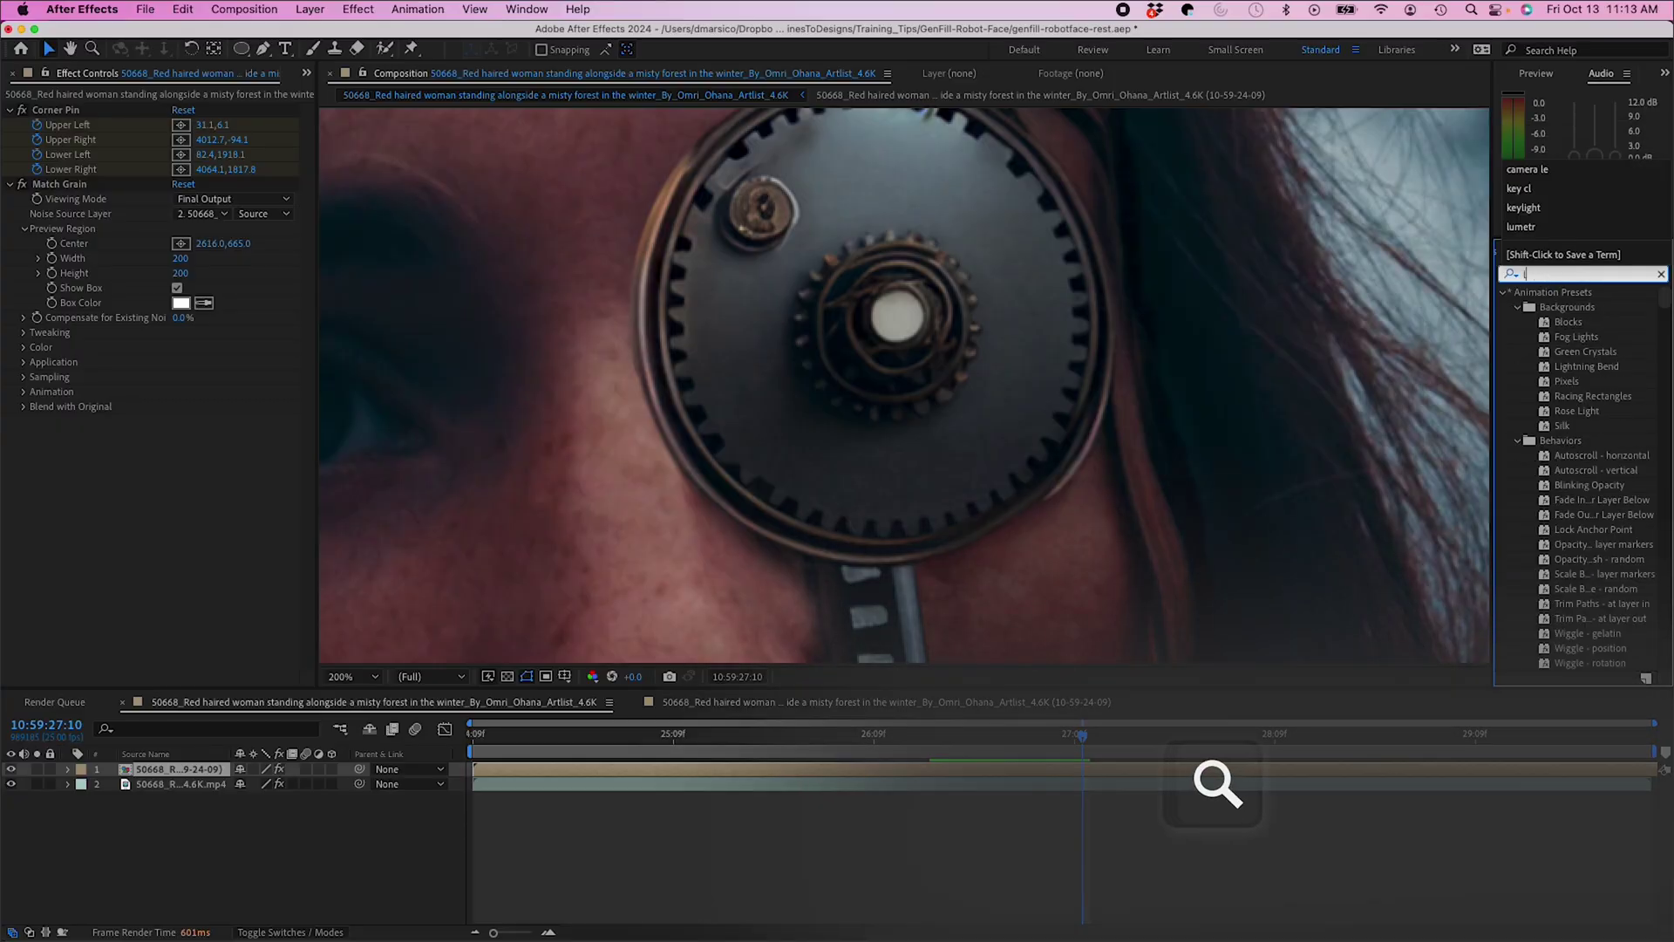
Apply Camera Lens Blur to the gear layer and set its Blur Radius to 1.0.
{"action": "type", "text": "camera"}
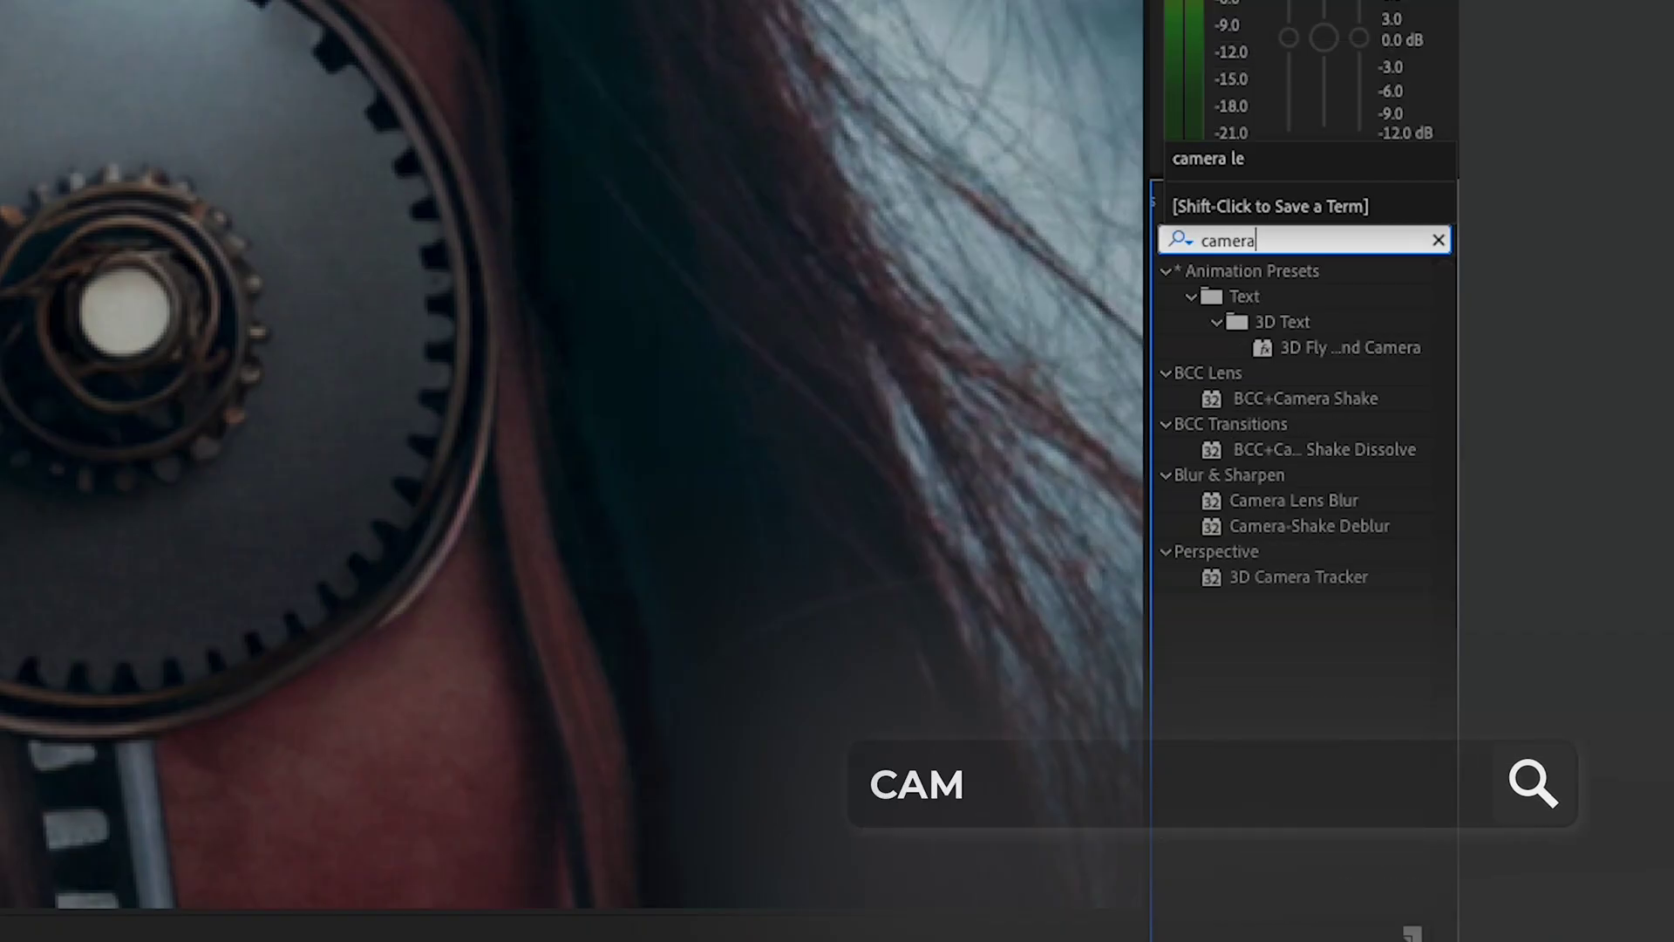
{"action": "type", "text": " lens"}
{"action": "left_click_drag", "start_coordinate": [1270, 291], "coordinate": [886, 676]}
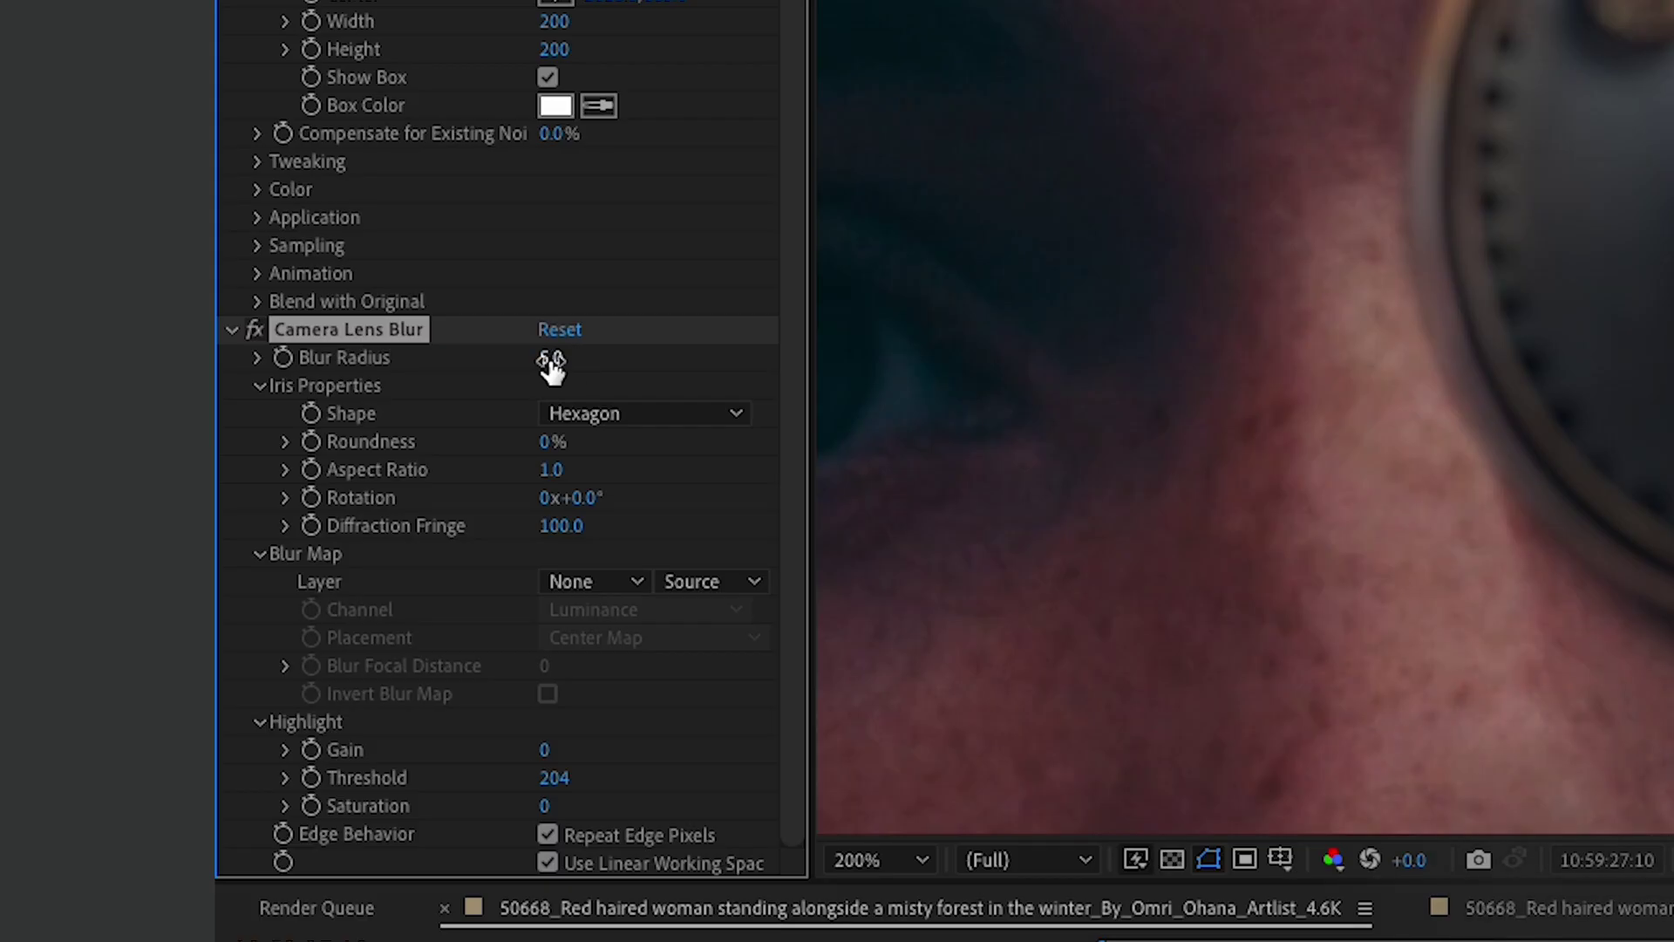
{"action": "left_click", "coordinate": [178, 411]}
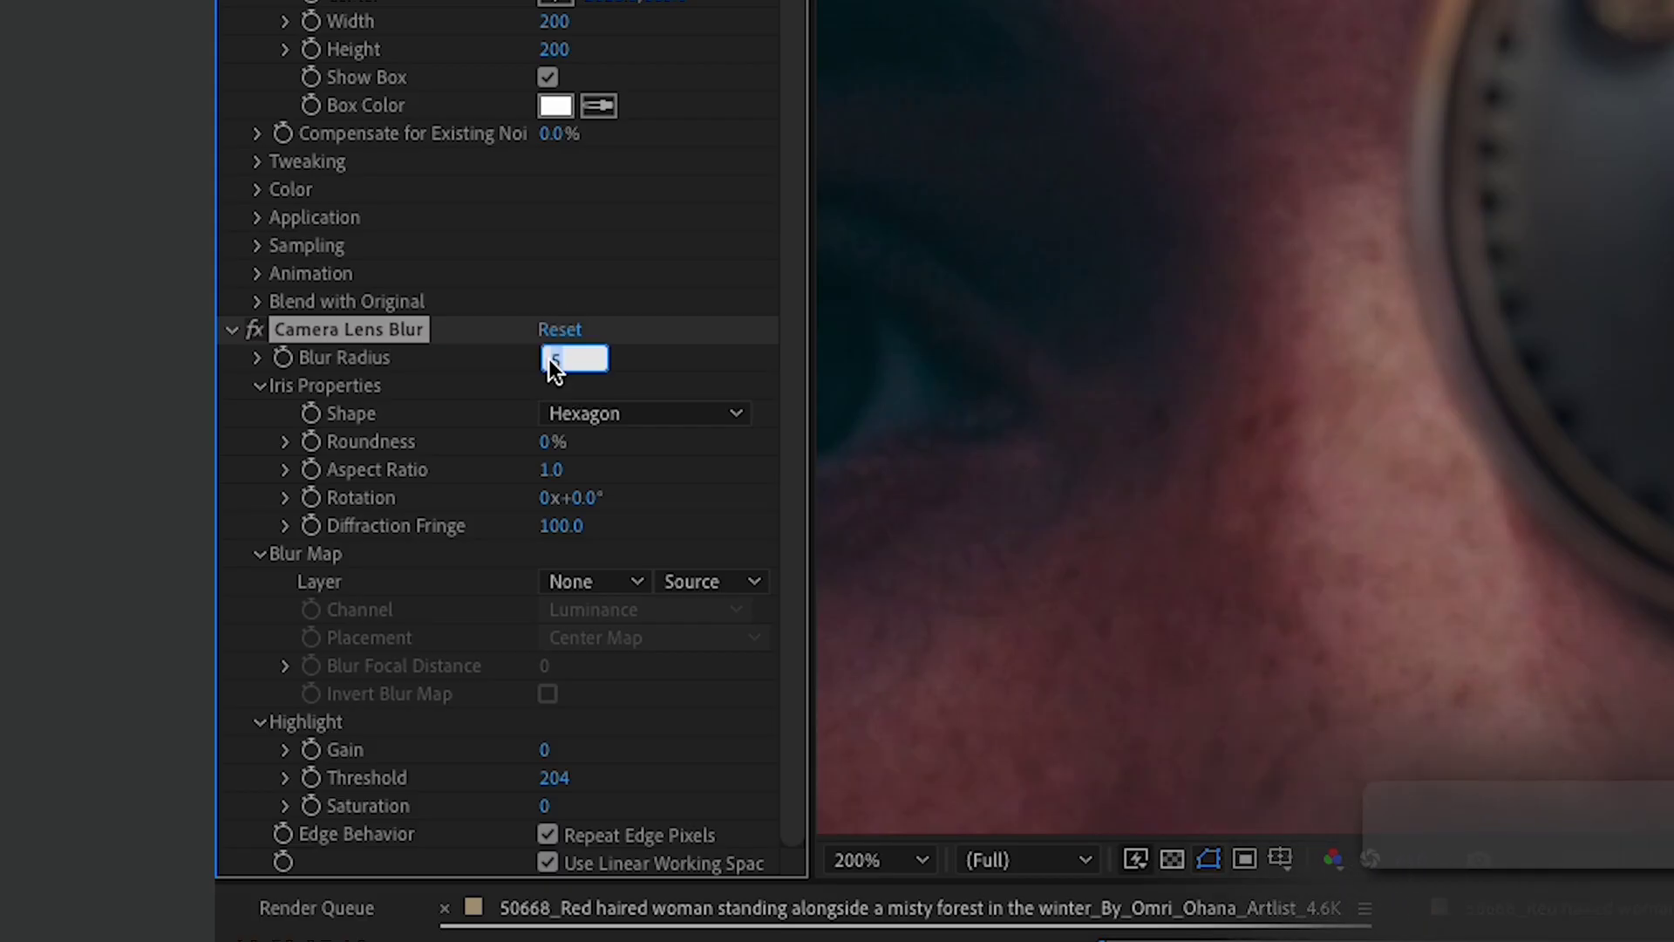